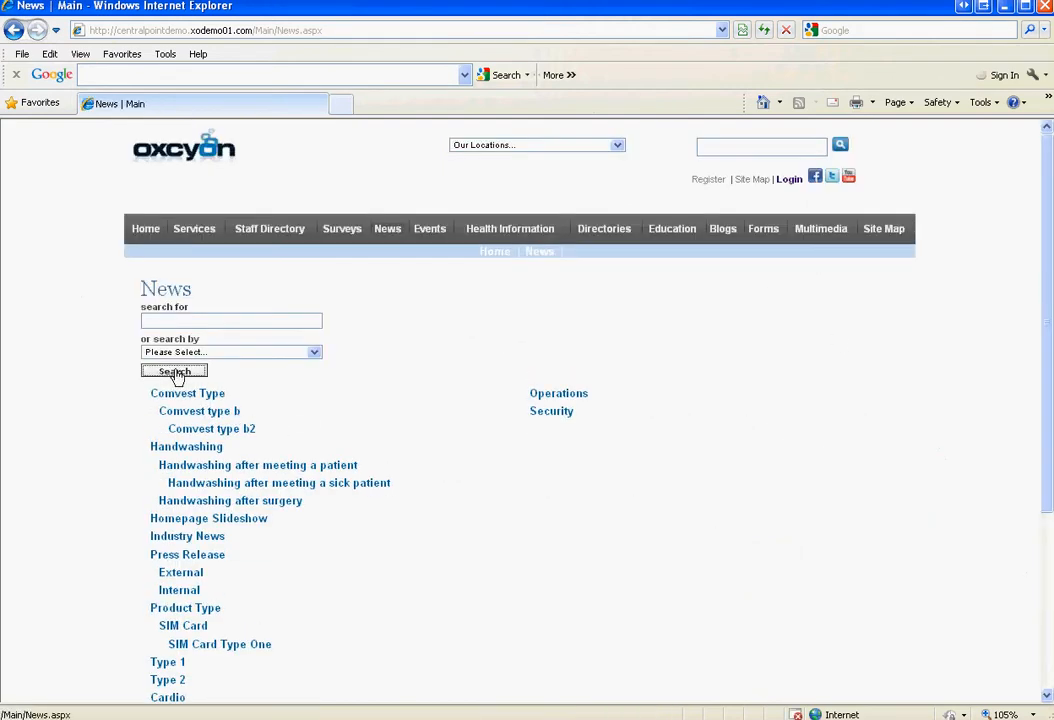
Search the News page to list every news article
{"action": "left_click", "coordinate": [174, 371]}
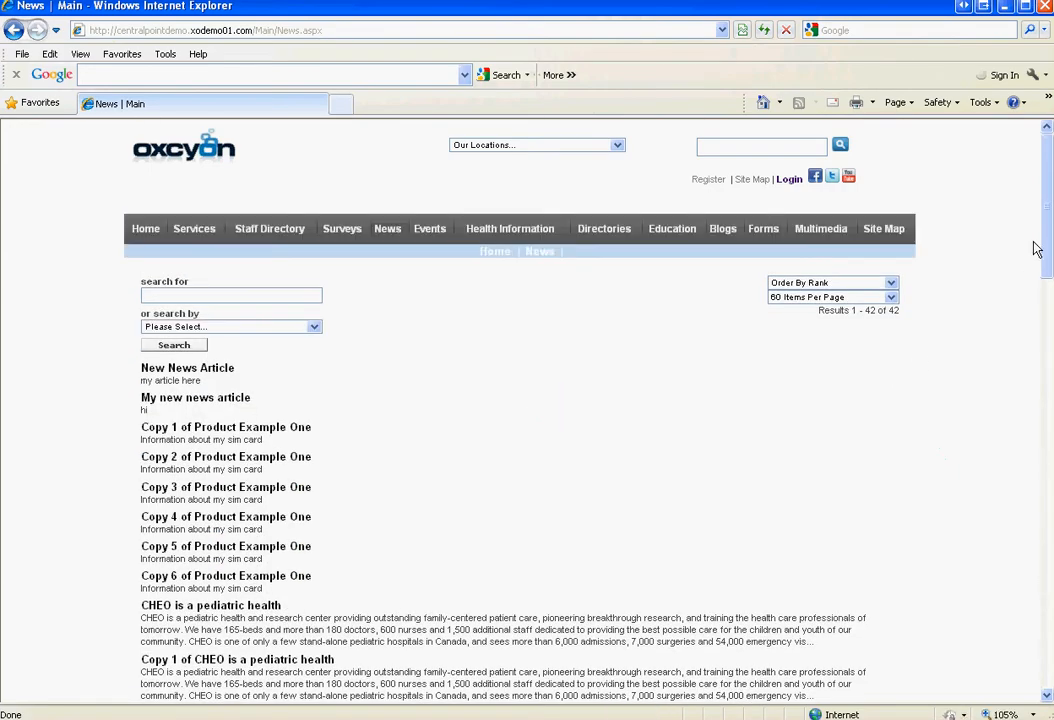
{"action": "left_click_drag", "start_coordinate": [1049, 245], "coordinate": [1049, 360]}
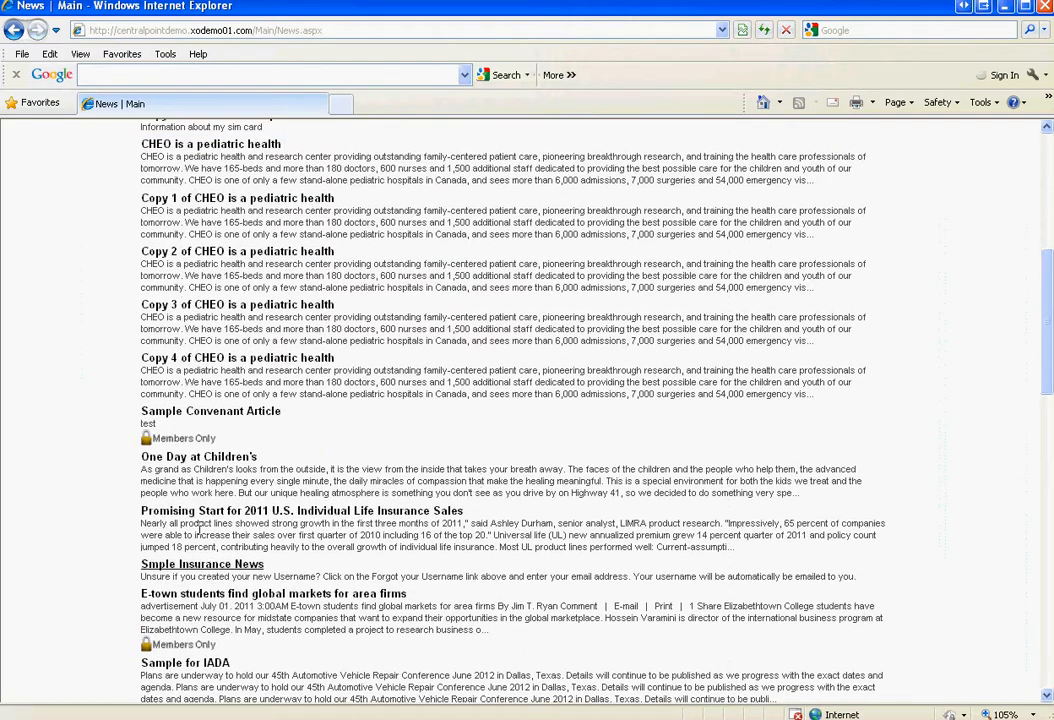
View the Sample Convenant Article, go back to the news list, and scroll to the footer
{"action": "left_click", "coordinate": [165, 411]}
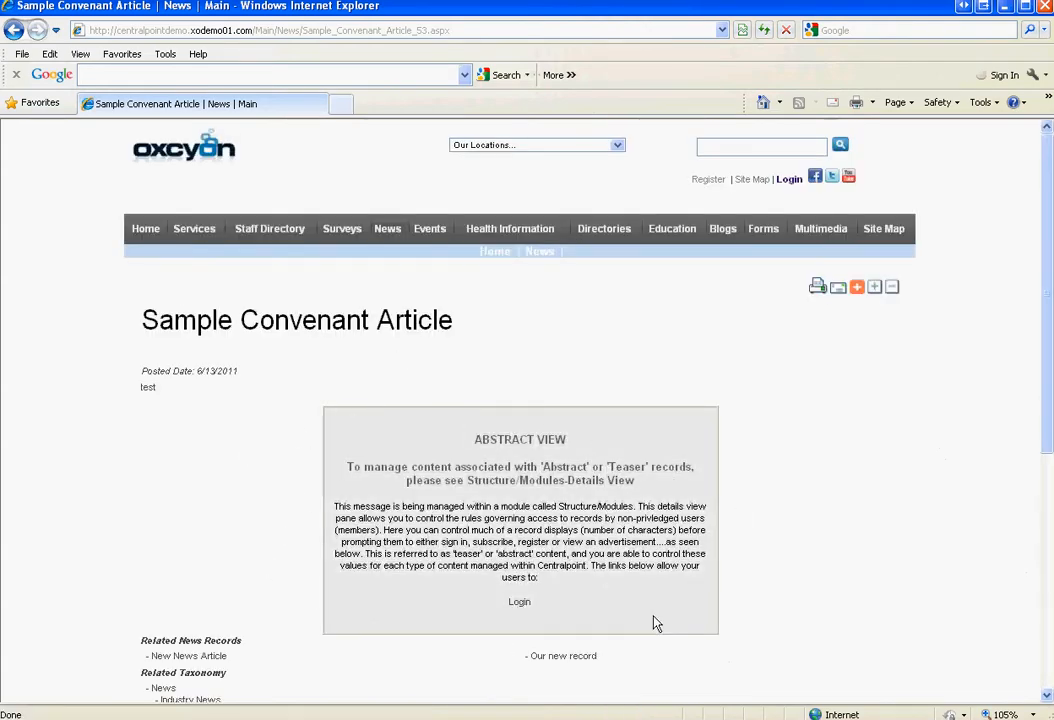
{"action": "left_click", "coordinate": [14, 30]}
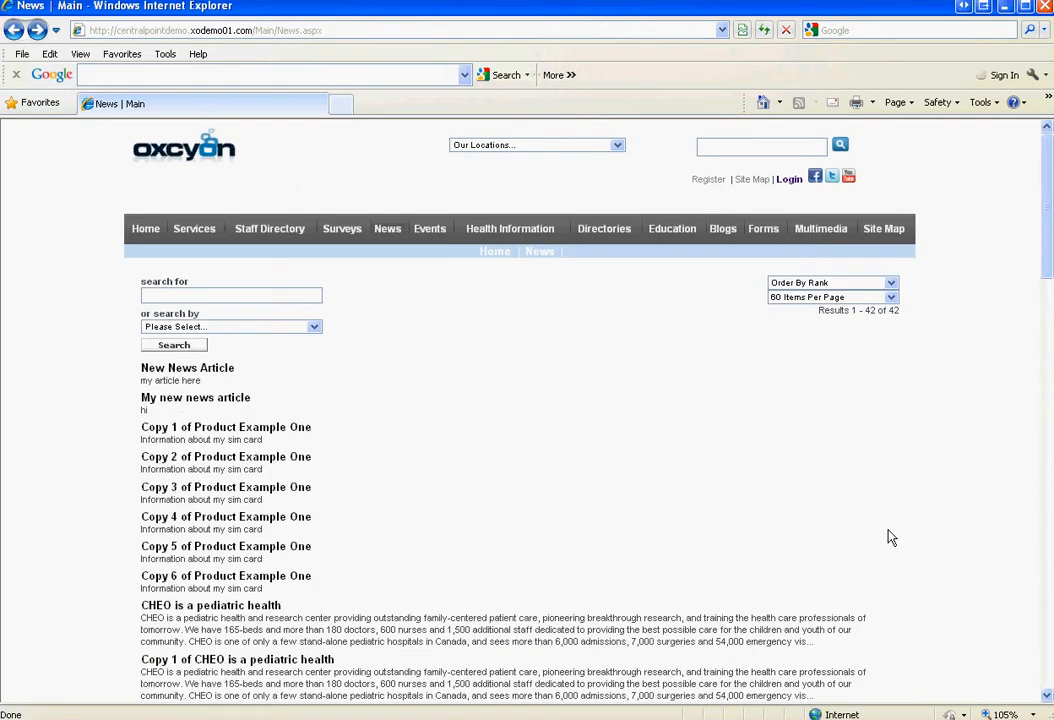
{"action": "left_click_drag", "start_coordinate": [1050, 360], "coordinate": [1043, 195]}
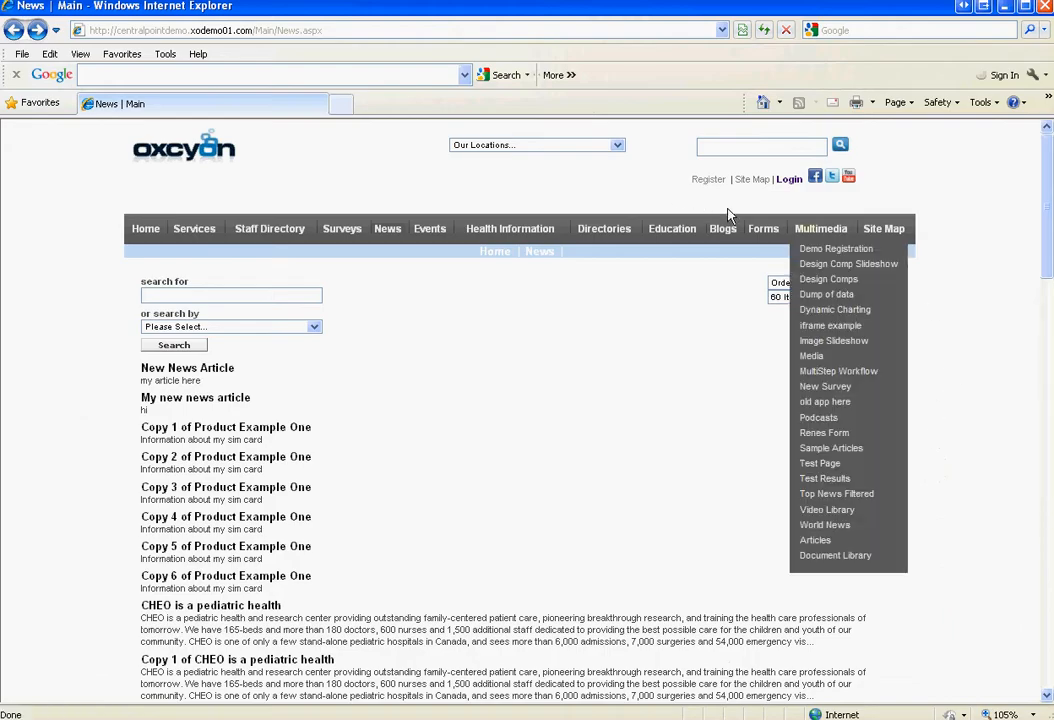
{"action": "left_click_drag", "start_coordinate": [1049, 255], "coordinate": [1048, 677]}
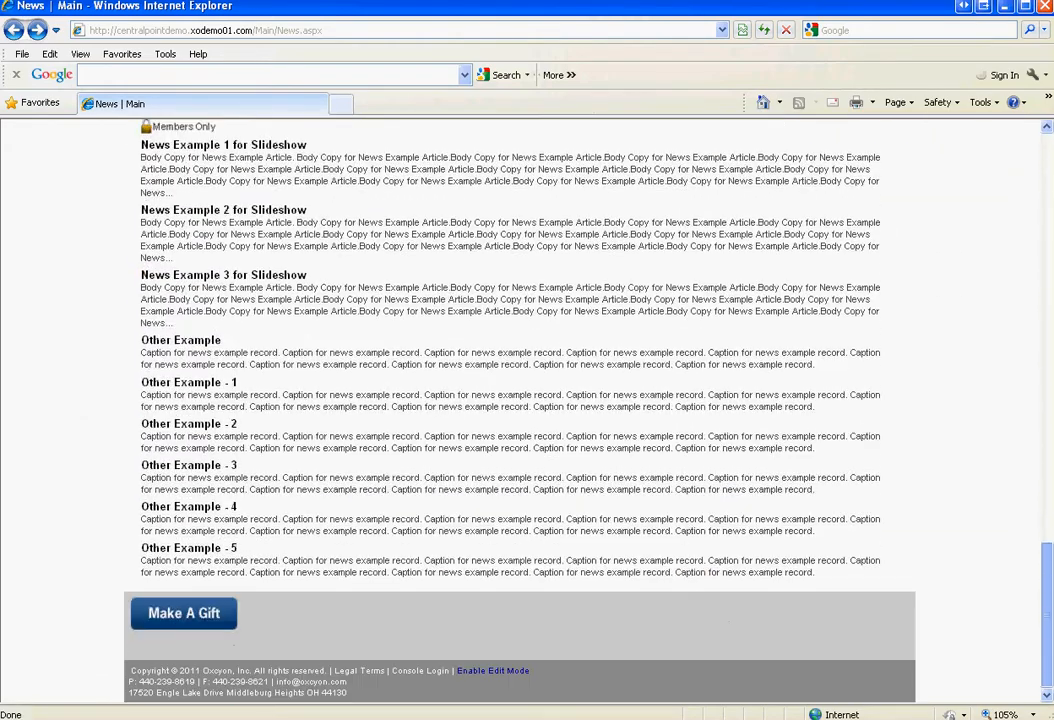
Sign in to the Client Console with the sample account's username and password
{"action": "left_click", "coordinate": [422, 672]}
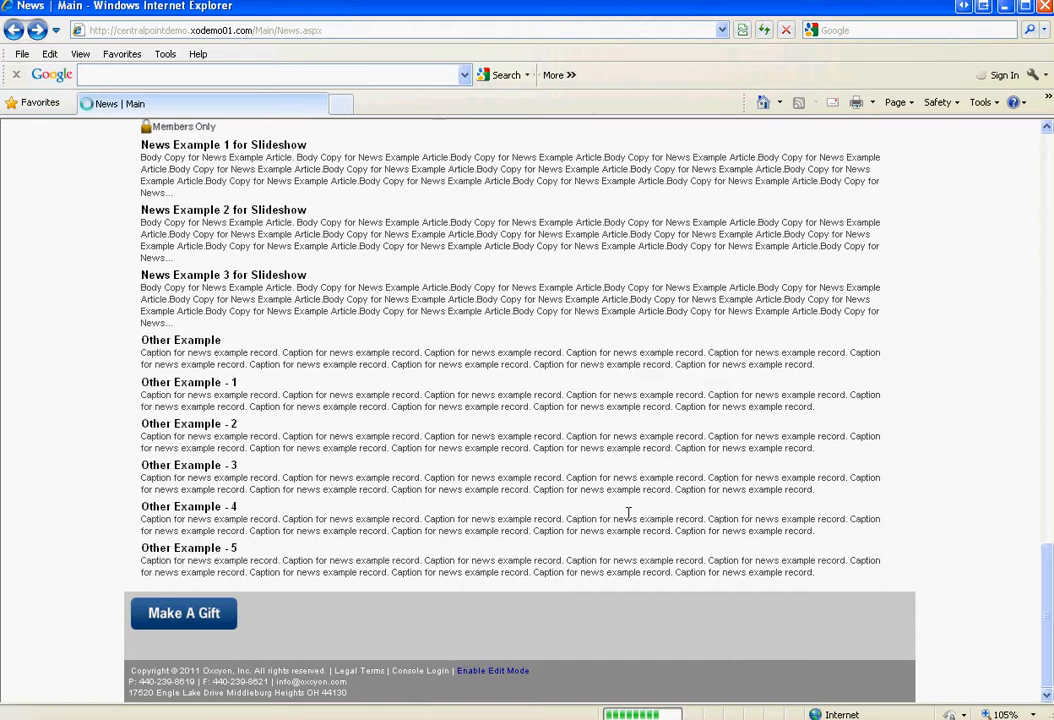
{"action": "type", "text": "sample"}
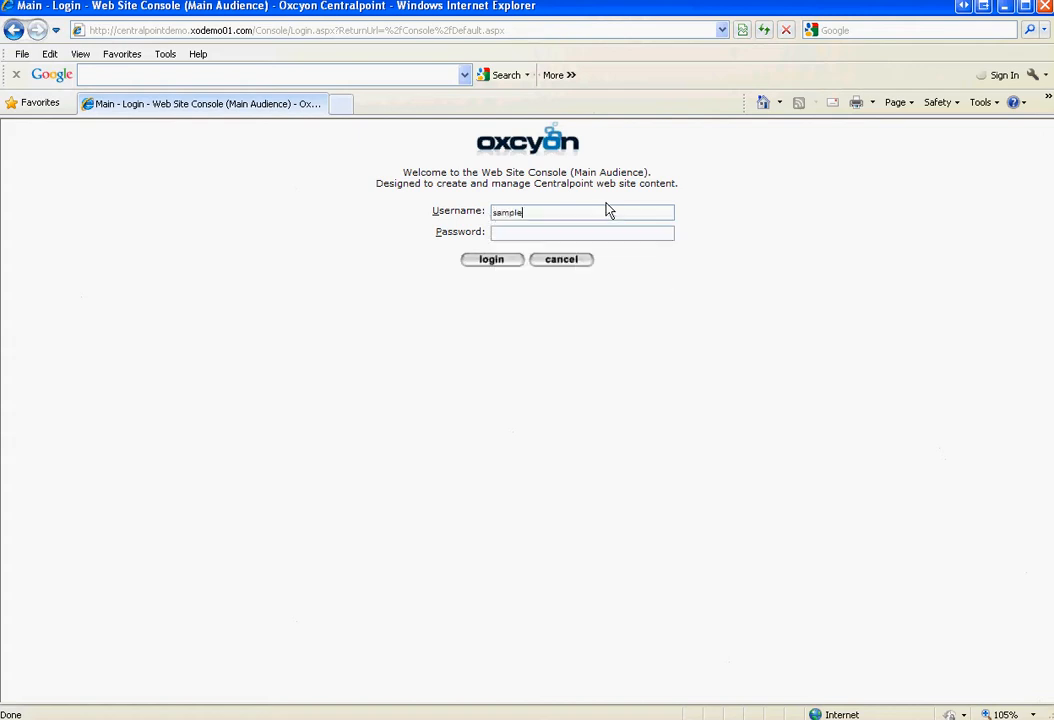
{"action": "key", "text": "Tab"}
{"action": "type", "text": "•••••••"}
{"action": "key", "text": "Return"}
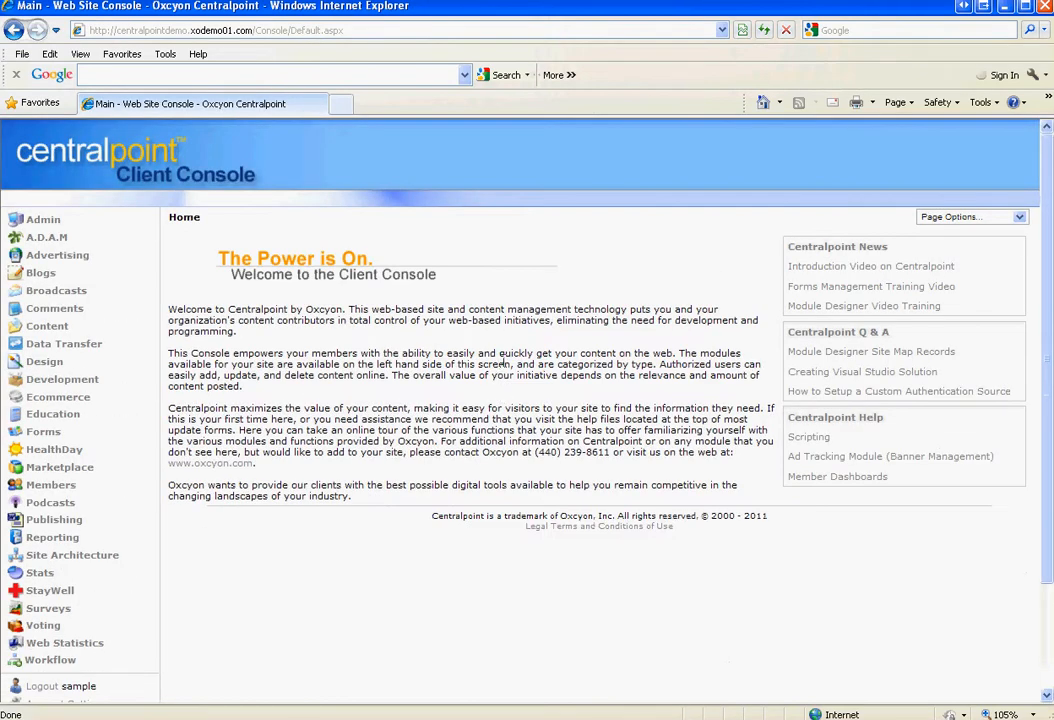
Expand Content, open the News module, then go to the Audience Tree
{"action": "left_click", "coordinate": [43, 328]}
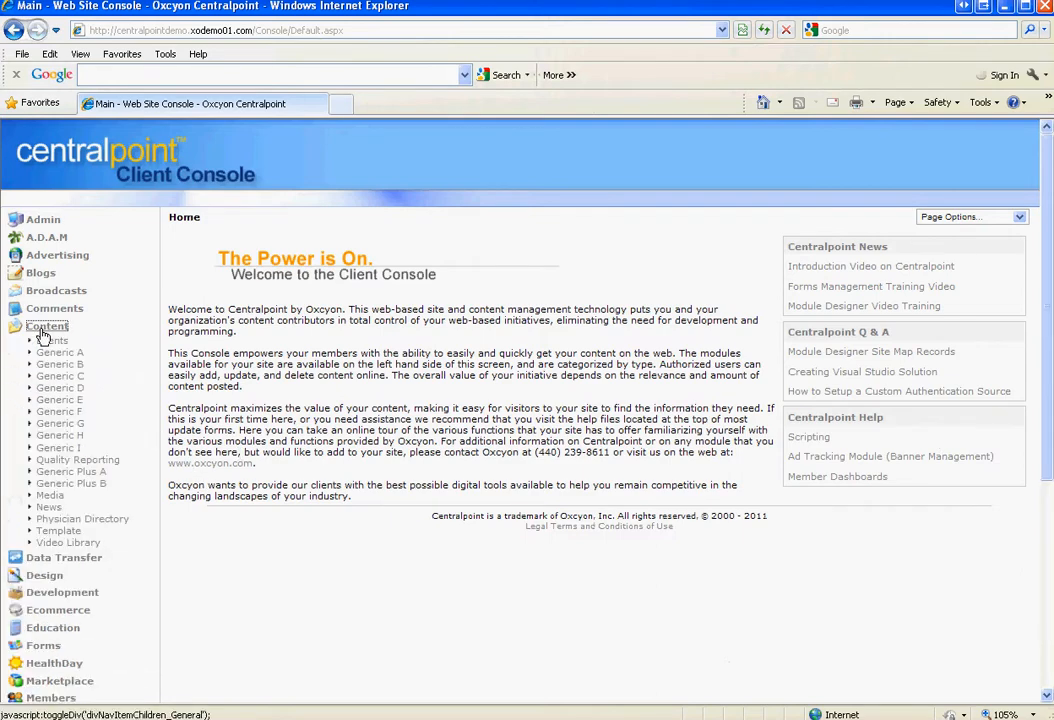
{"action": "left_click", "coordinate": [48, 507]}
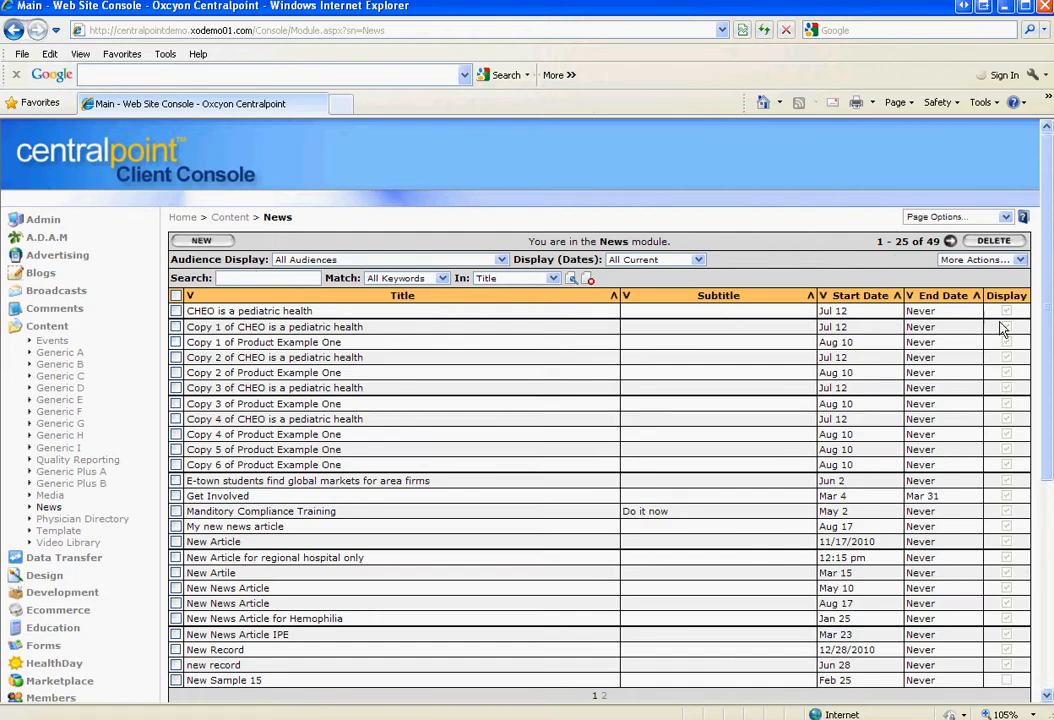
{"action": "scroll", "coordinate": [1002, 325], "scroll_direction": "down", "scroll_amount": 5}
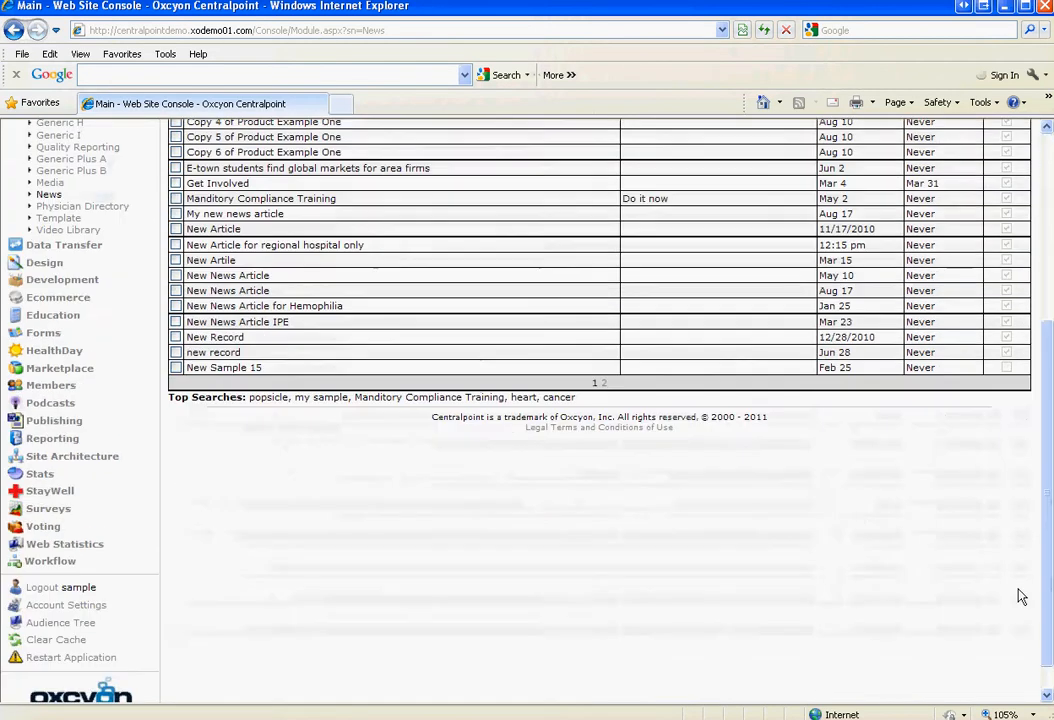
{"action": "left_click", "coordinate": [62, 622]}
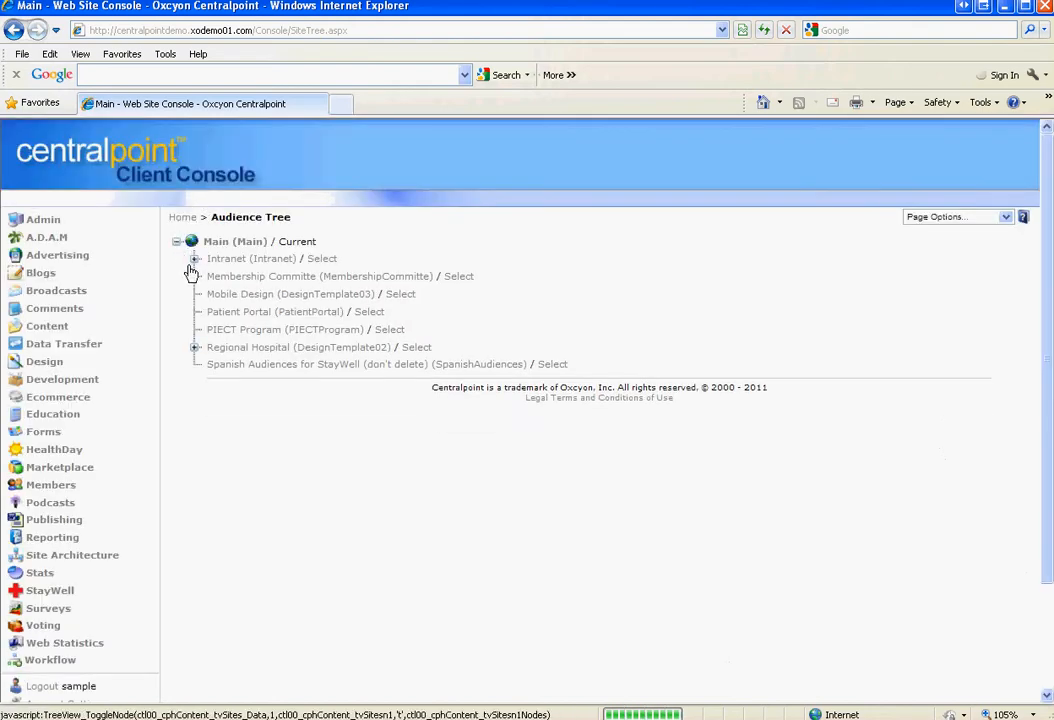
Expand the Intranet, Nursing, Regional Hospital and Sample Microsite audiences, then list Site Architecture's Administrators
{"action": "left_click", "coordinate": [195, 258]}
{"action": "left_click", "coordinate": [213, 313]}
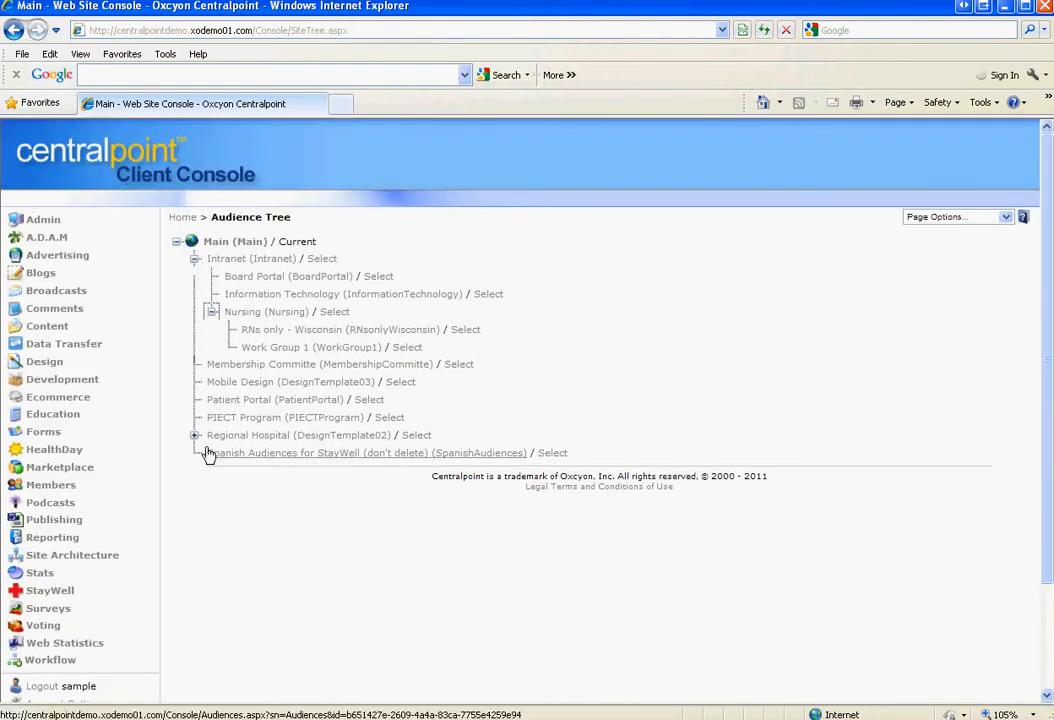
{"action": "left_click", "coordinate": [195, 435]}
{"action": "left_click", "coordinate": [213, 453]}
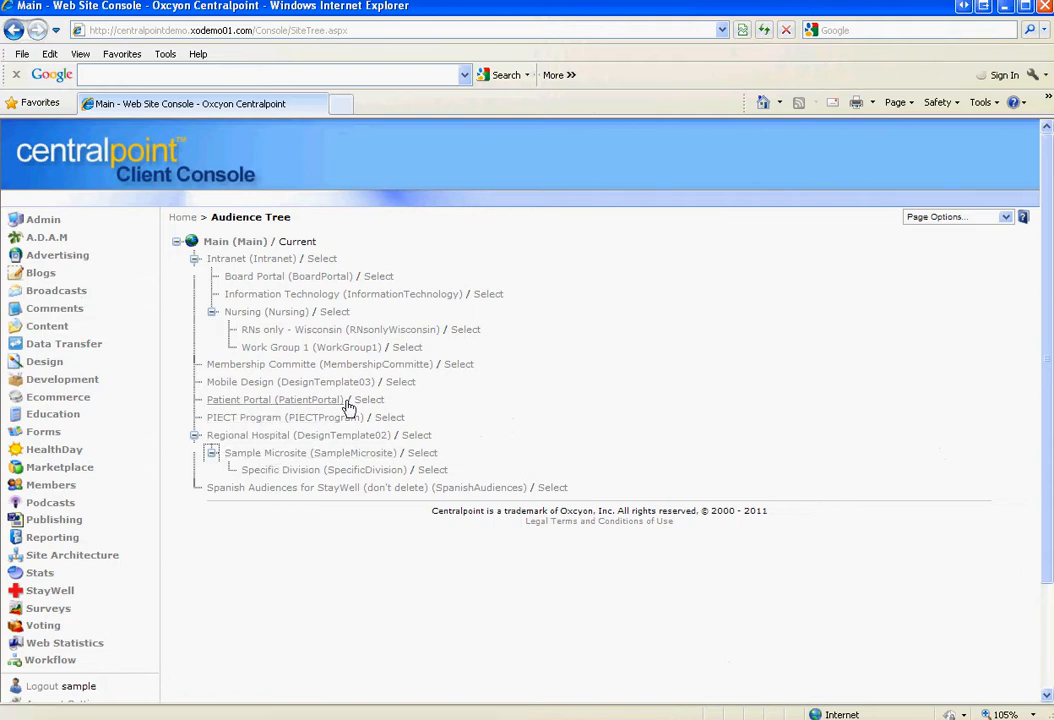
{"action": "left_click", "coordinate": [38, 559]}
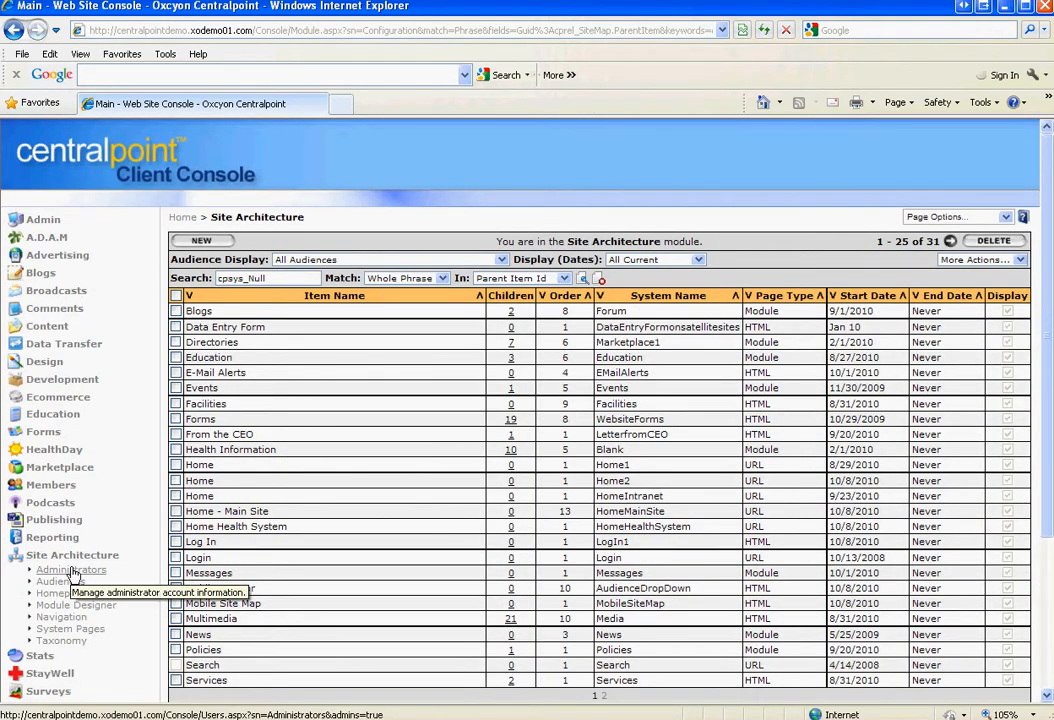
{"action": "left_click", "coordinate": [72, 571]}
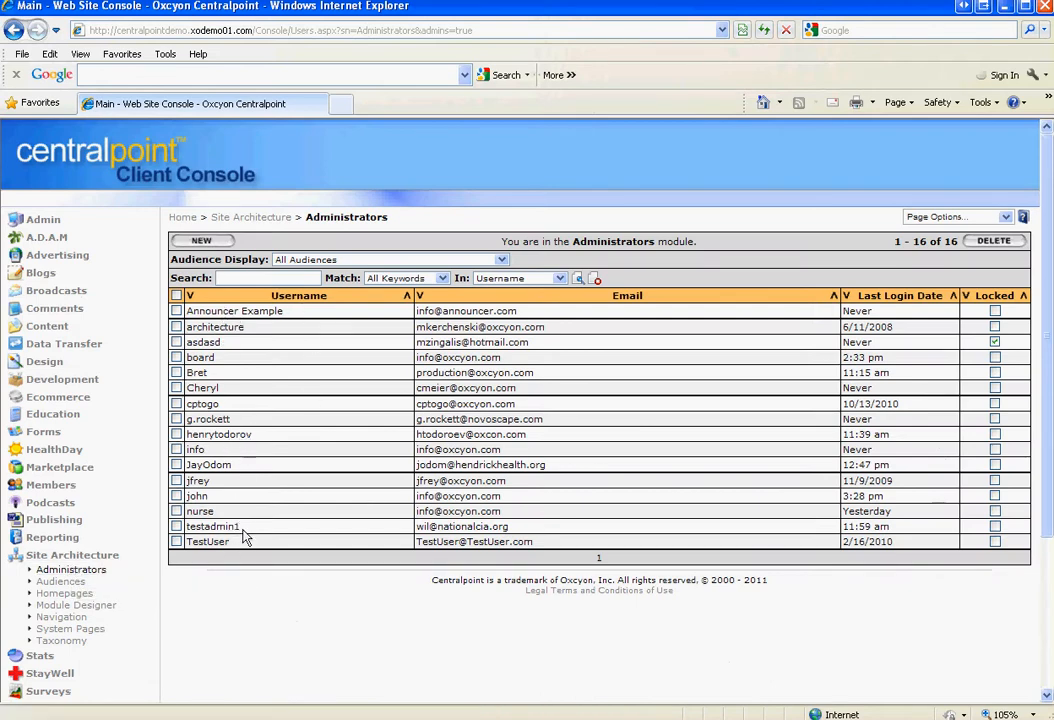
Start a new administrator and enter the username, display name and e-mail address
{"action": "left_click", "coordinate": [204, 243]}
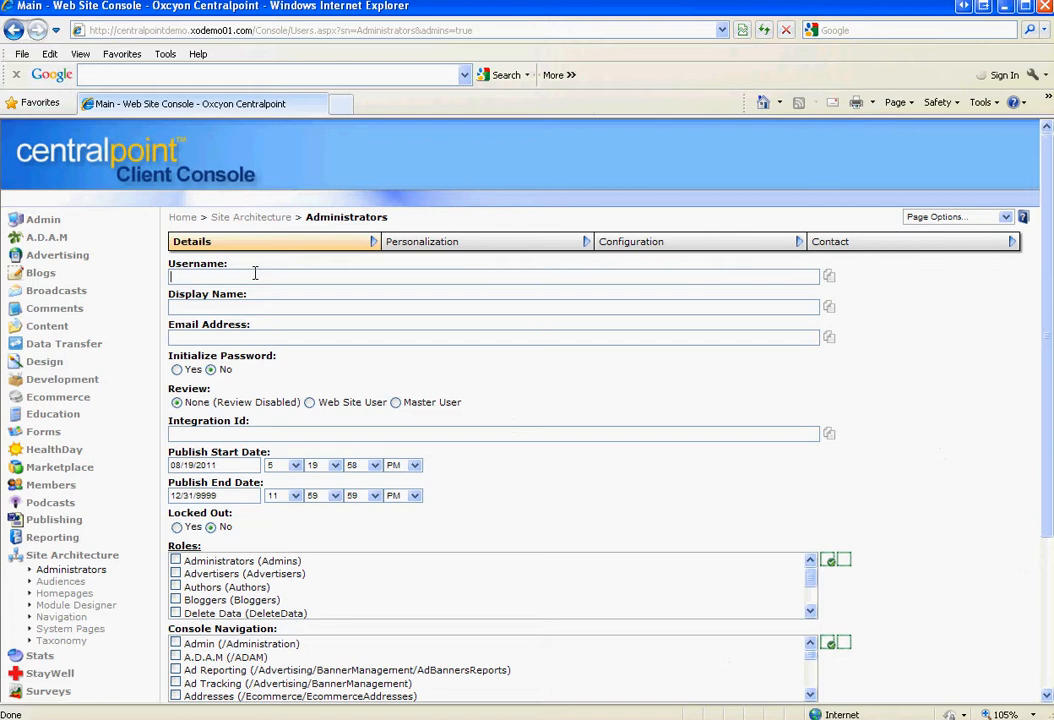
{"action": "type", "text": "JohnDoe"}
{"action": "key", "text": "Tab"}
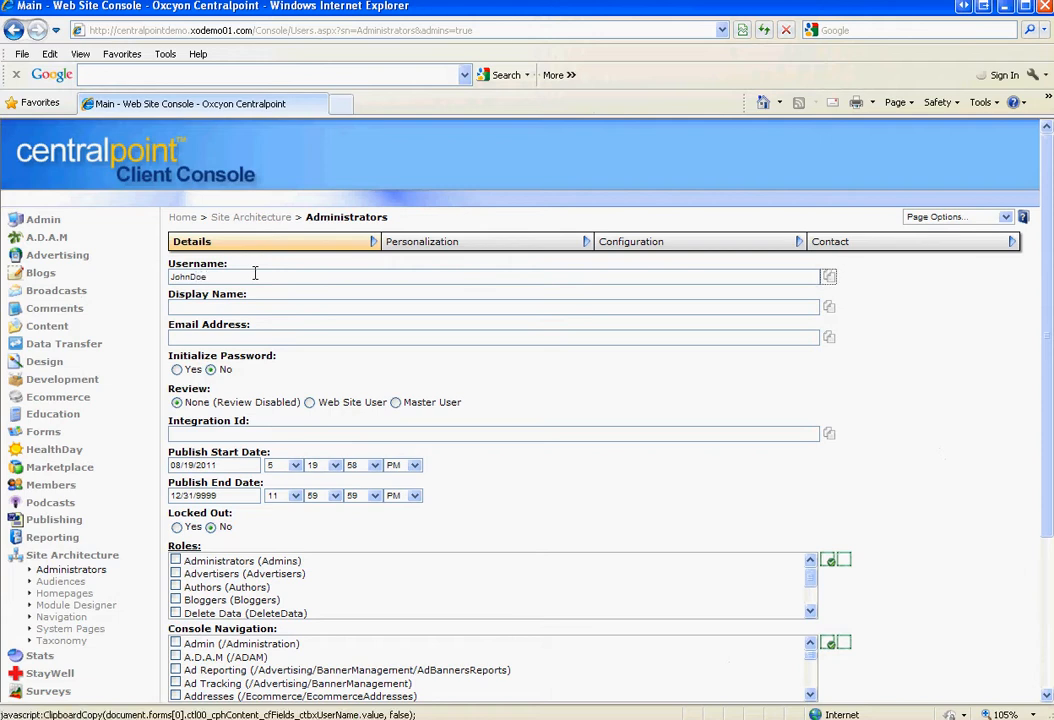
{"action": "left_click", "coordinate": [206, 307]}
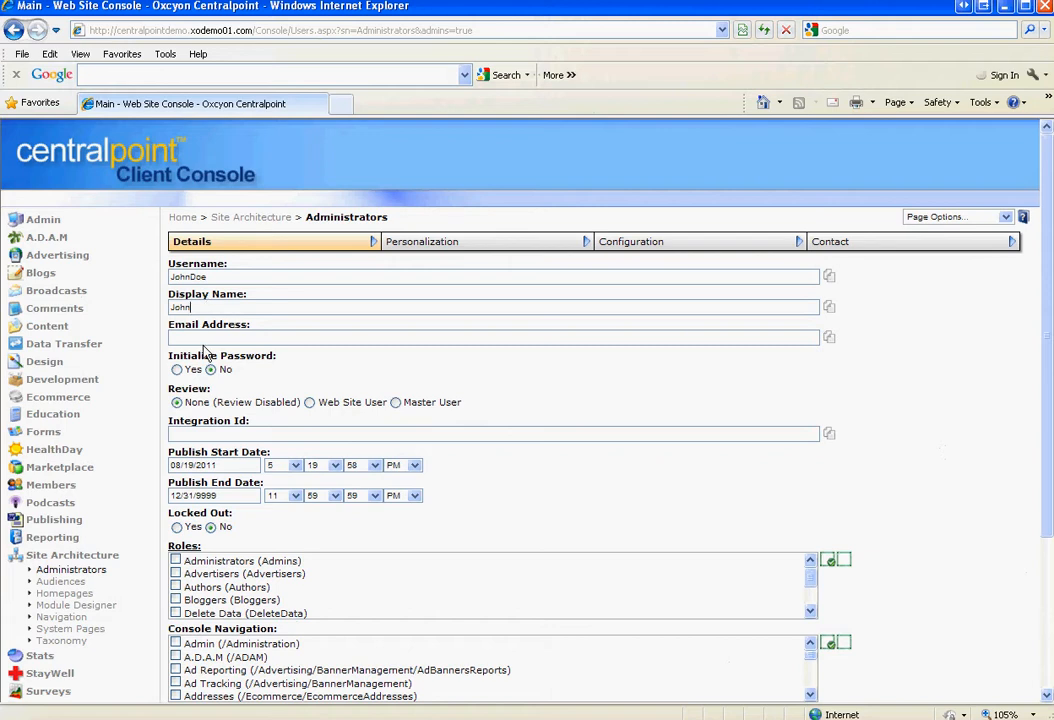
{"action": "left_click", "coordinate": [202, 337]}
Set Initialize Password to Yes, enter the account password, and set Copy Password to Yes
{"action": "left_click", "coordinate": [177, 370]}
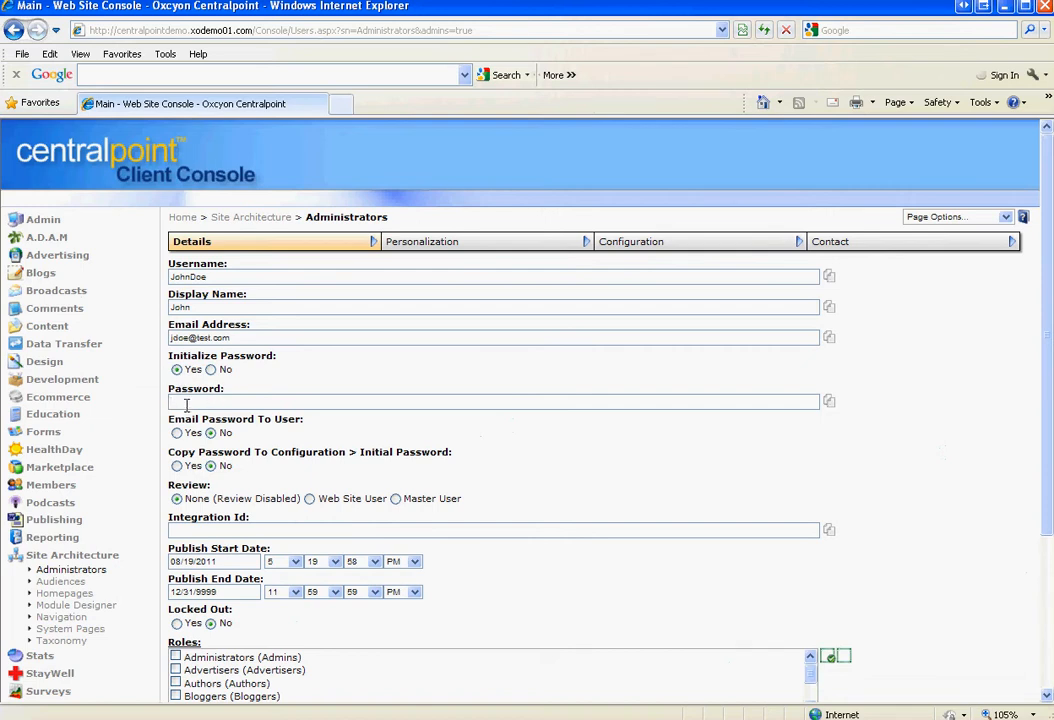
{"action": "left_click", "coordinate": [186, 403]}
{"action": "type", "text": "JohnDoe123"}
{"action": "left_click", "coordinate": [177, 466]}
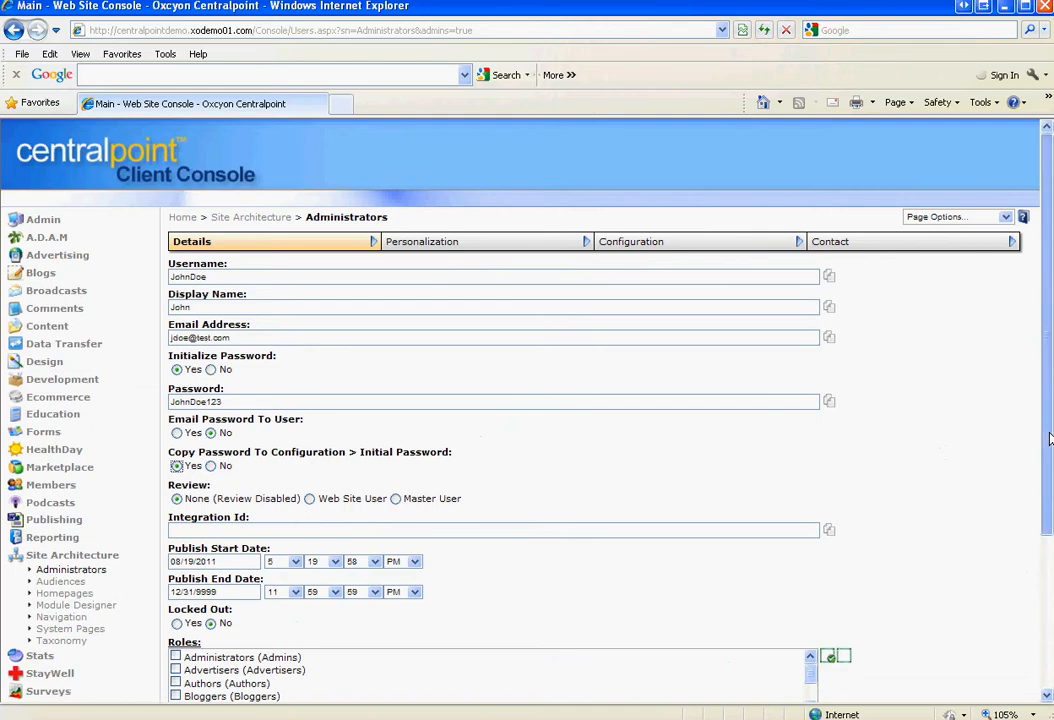
{"action": "left_click_drag", "start_coordinate": [1049, 438], "coordinate": [1049, 481]}
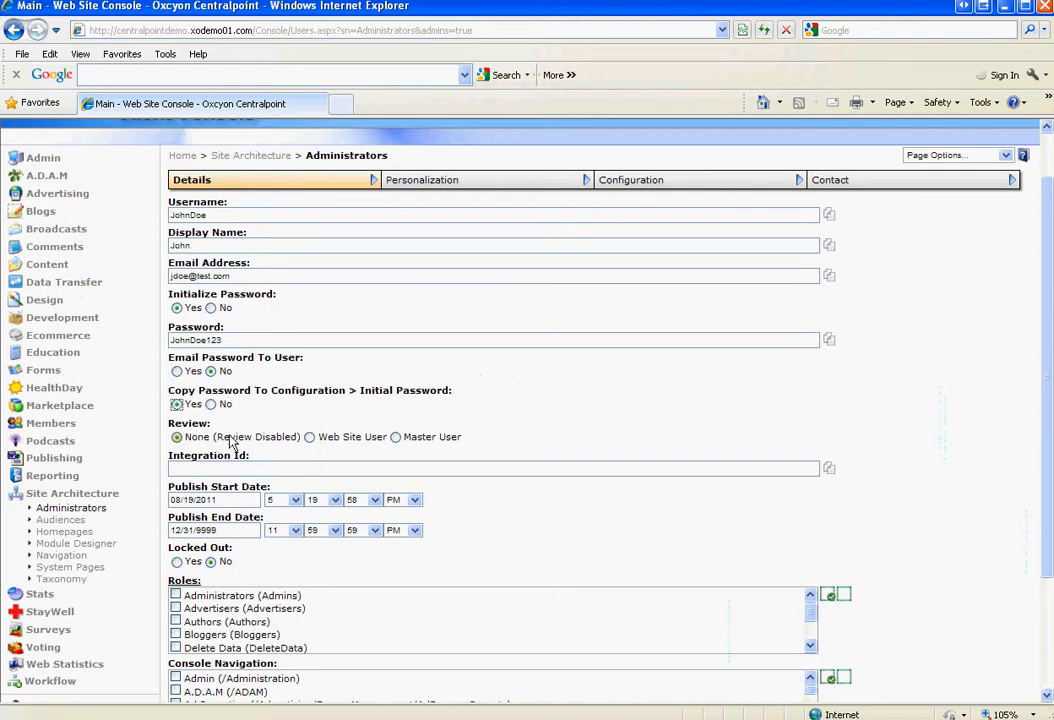
{"action": "scroll", "coordinate": [1040, 424], "scroll_direction": "down", "scroll_amount": 3}
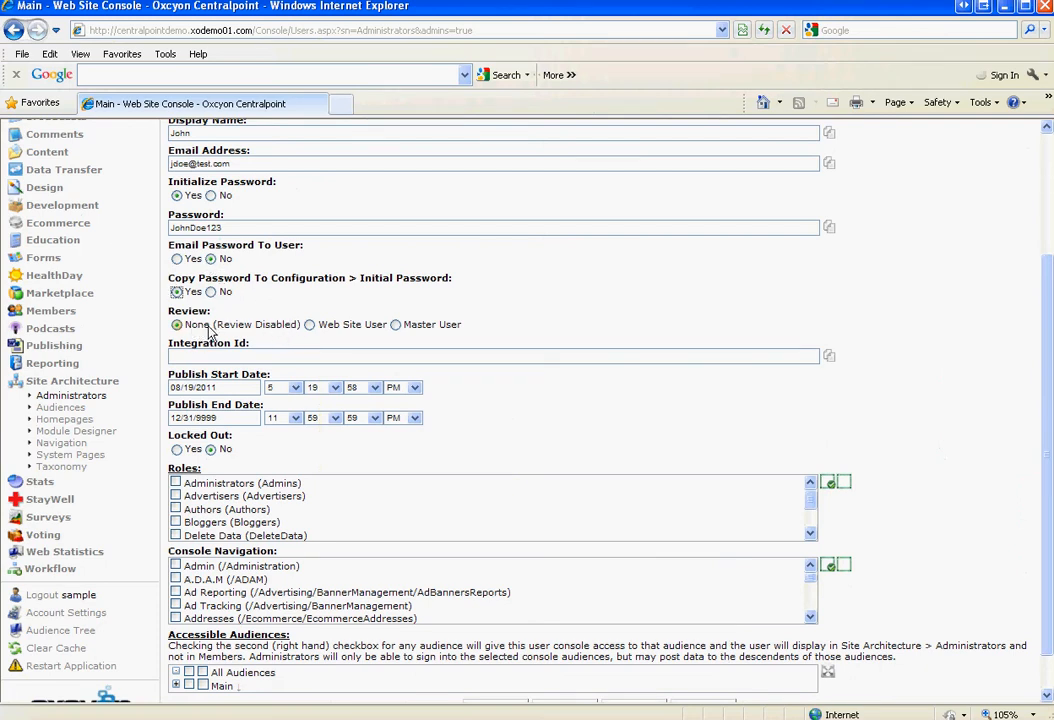
{"action": "left_click", "coordinate": [309, 325]}
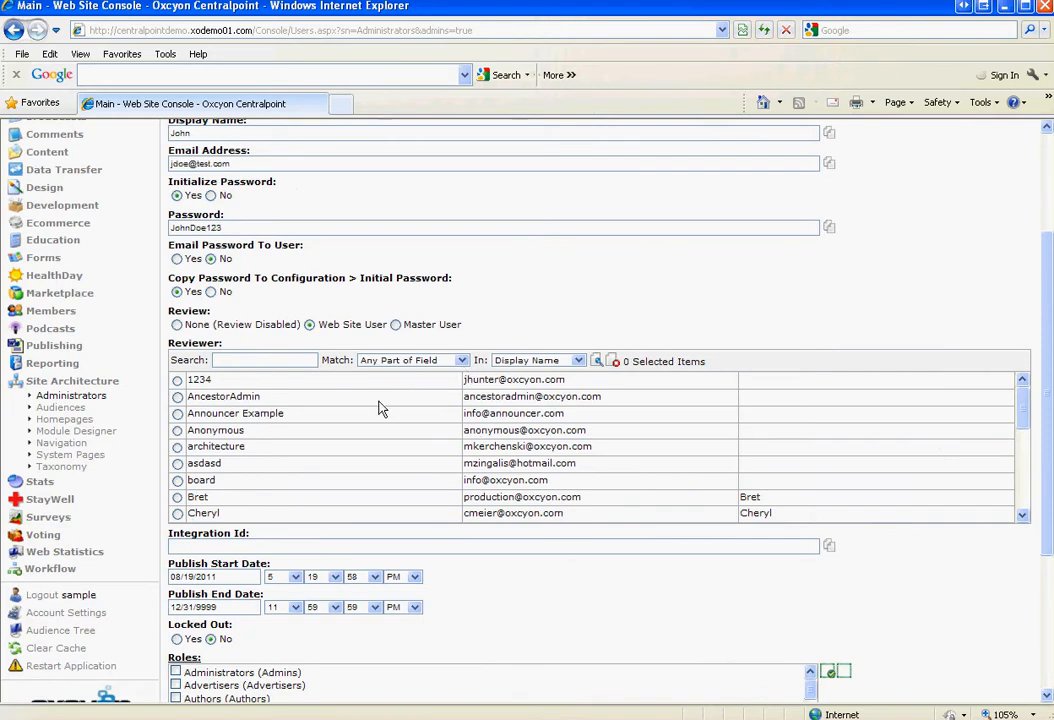
{"action": "left_click", "coordinate": [177, 497]}
{"action": "left_click", "coordinate": [176, 325]}
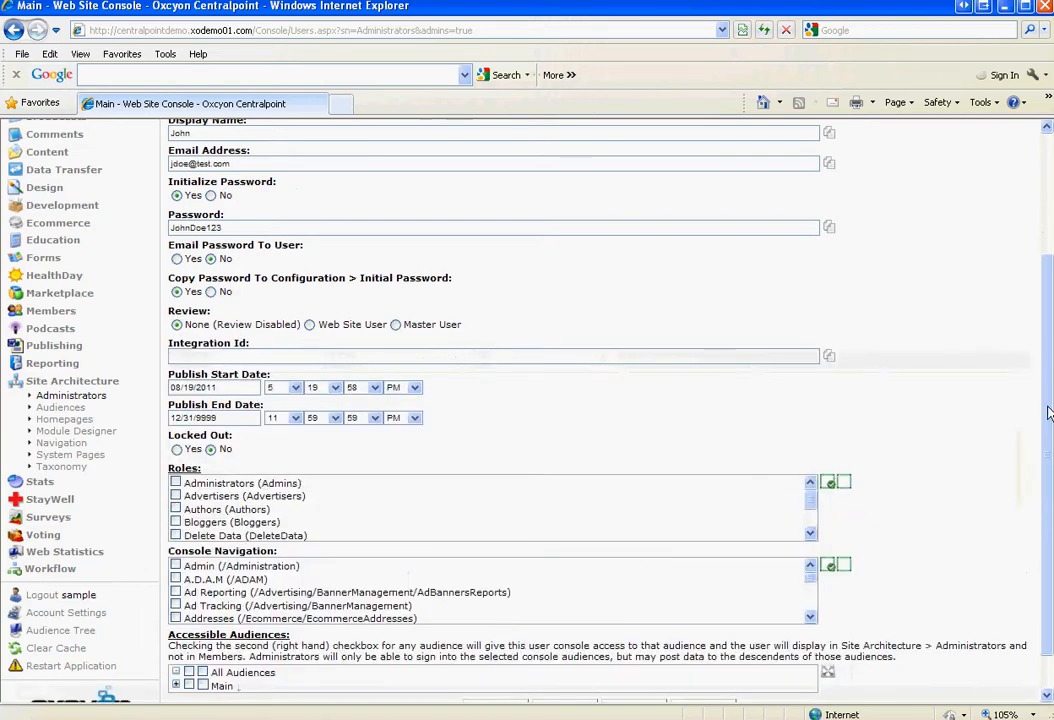
{"action": "scroll", "coordinate": [1040, 440], "scroll_direction": "down", "scroll_amount": 1}
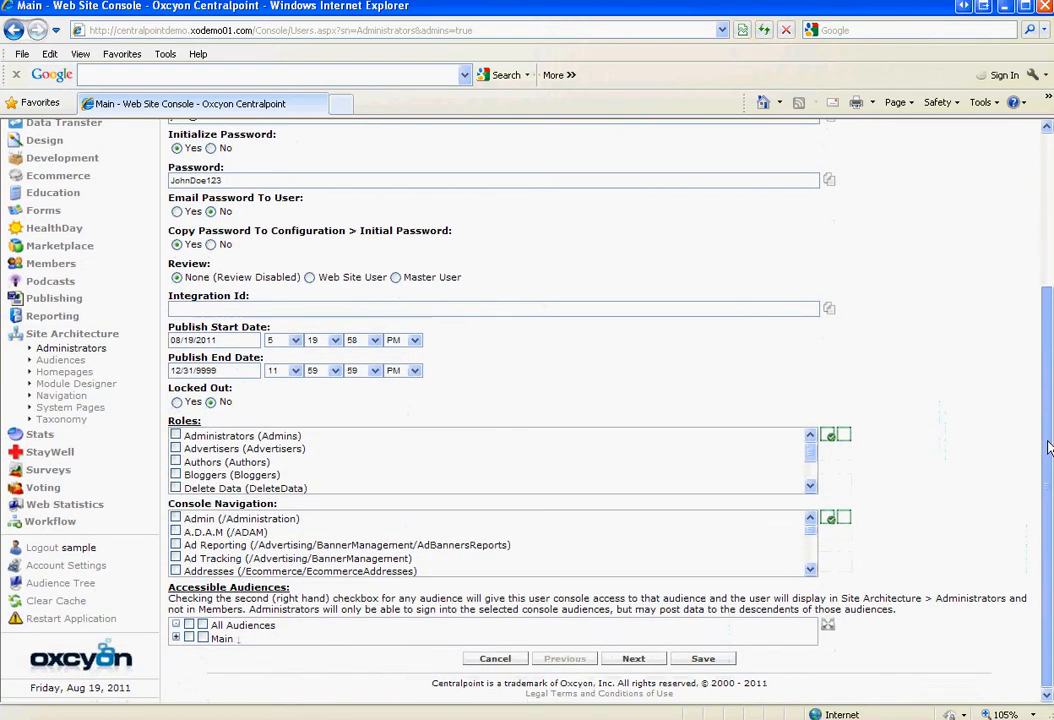
Grant the Delete Data and Release Data roles, then expand Main in Accessible Audiences
{"action": "left_click", "coordinate": [810, 486]}
{"action": "left_click", "coordinate": [810, 486]}
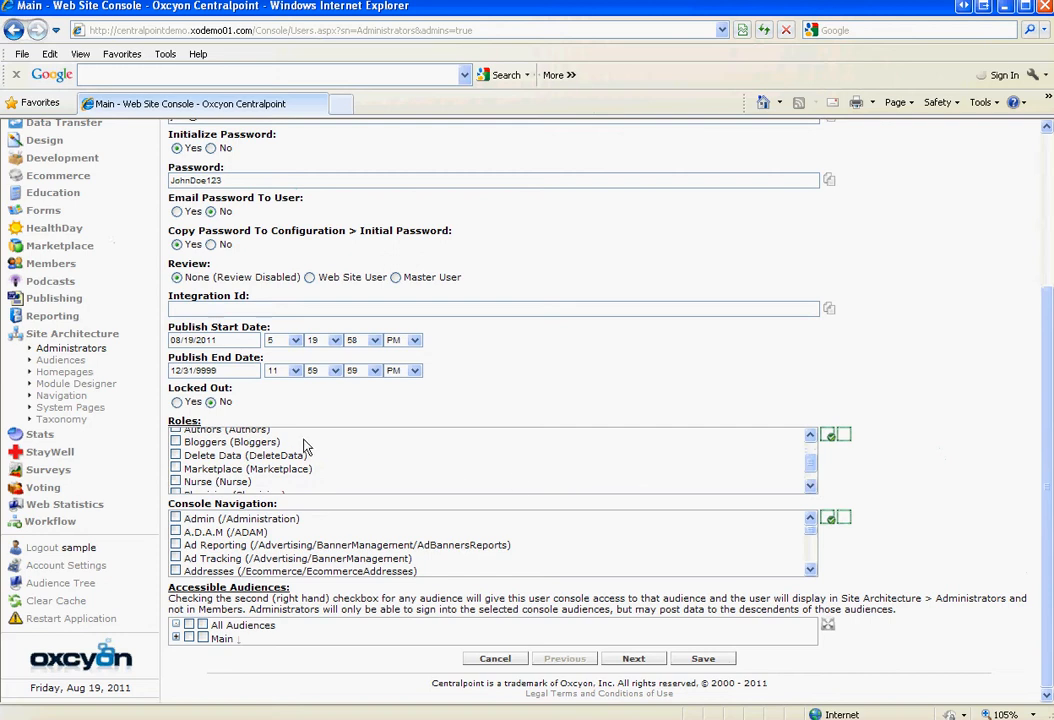
{"action": "left_click", "coordinate": [181, 455]}
{"action": "left_click", "coordinate": [810, 488]}
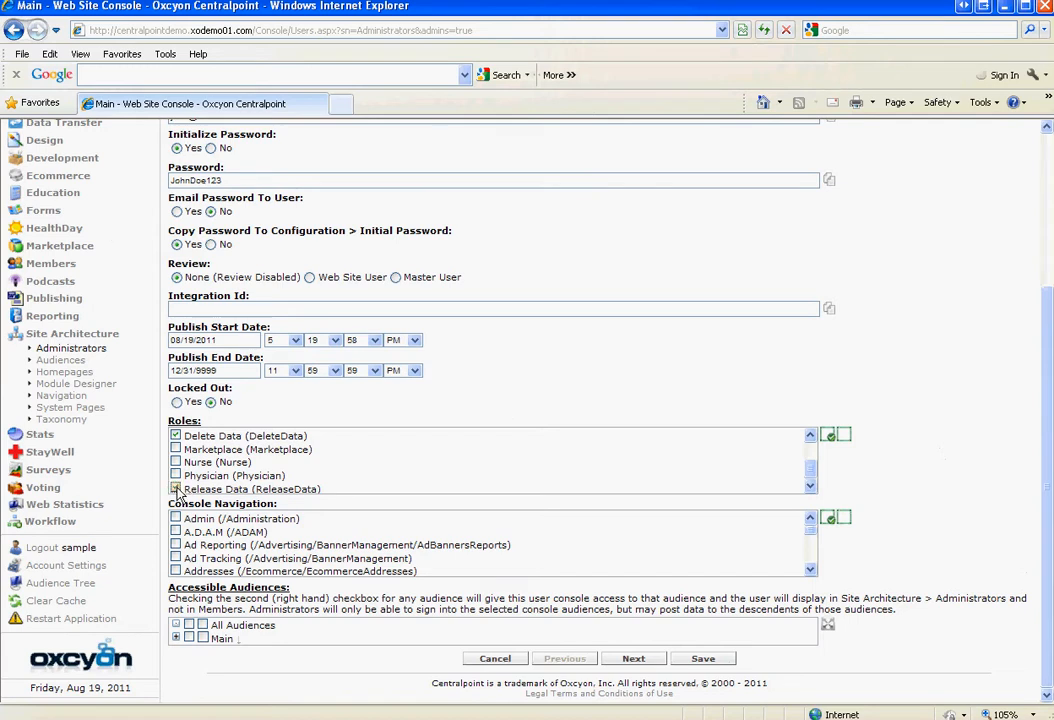
{"action": "left_click", "coordinate": [176, 490]}
{"action": "left_click", "coordinate": [176, 638]}
Tick Main, and fully tick Regional Hospital, Sample Microsite and Specific Division as accessible audiences
{"action": "scroll", "coordinate": [1050, 487], "scroll_direction": "down", "scroll_amount": 3}
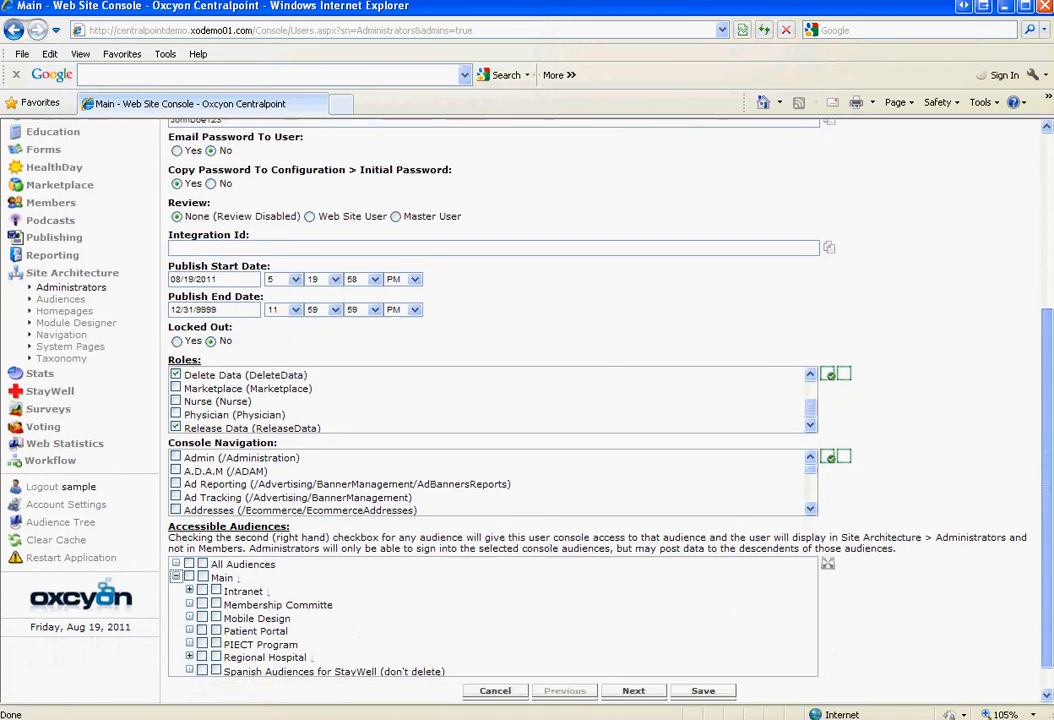
{"action": "left_click", "coordinate": [189, 546]}
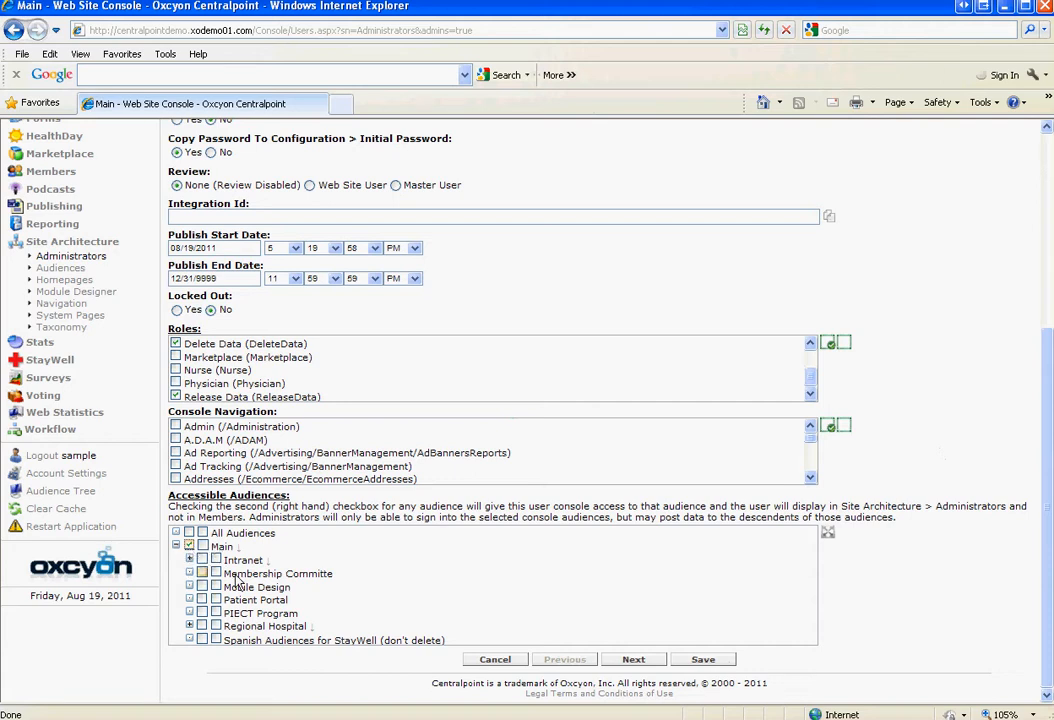
{"action": "left_click", "coordinate": [189, 625]}
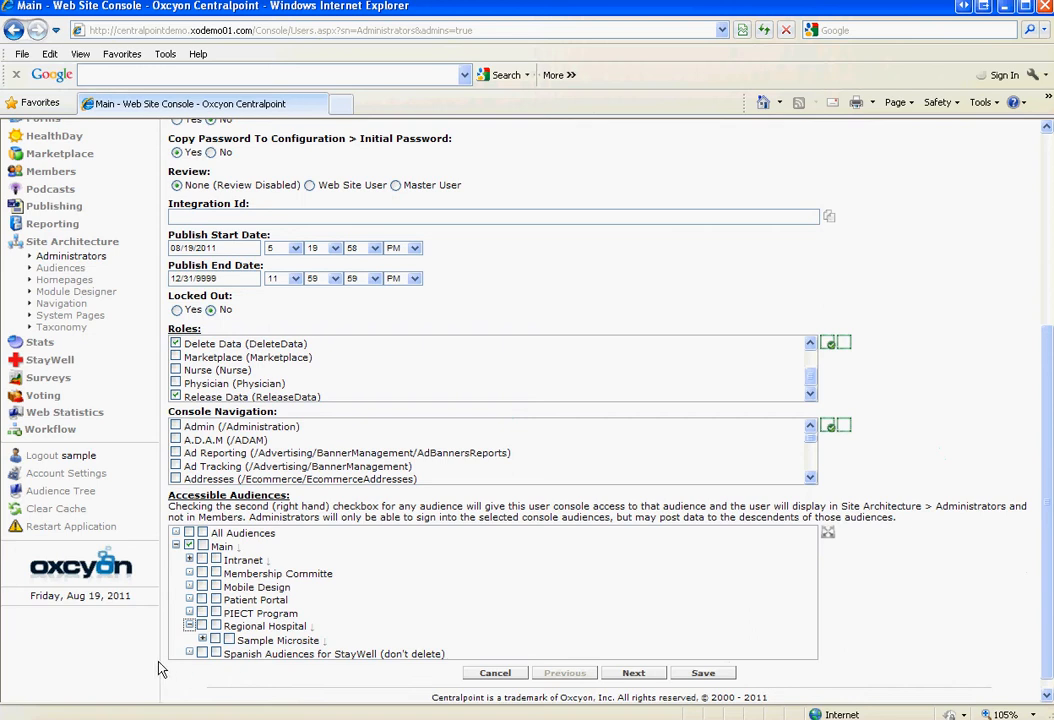
{"action": "left_click", "coordinate": [203, 626]}
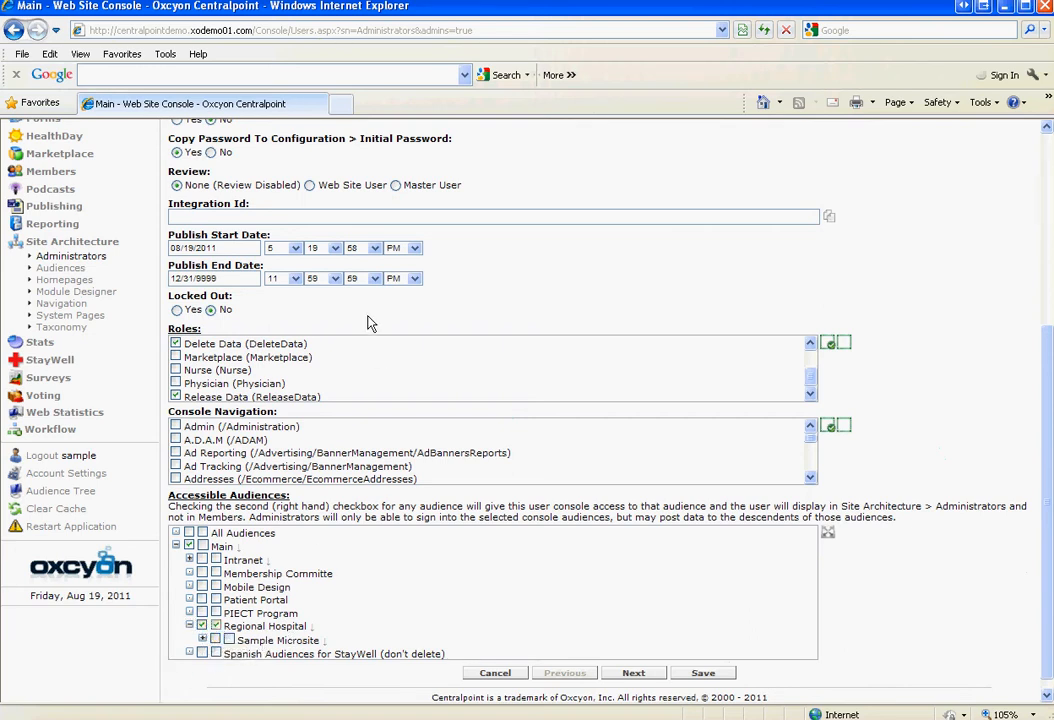
{"action": "left_click", "coordinate": [311, 627]}
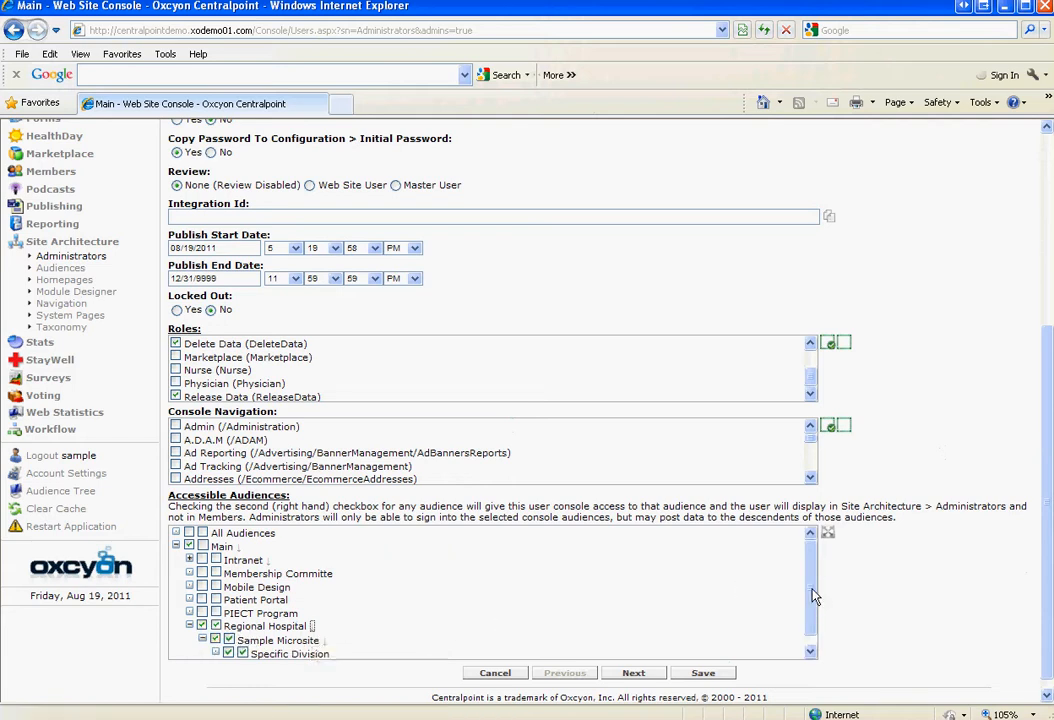
{"action": "scroll", "coordinate": [816, 592], "scroll_direction": "down", "scroll_amount": 1}
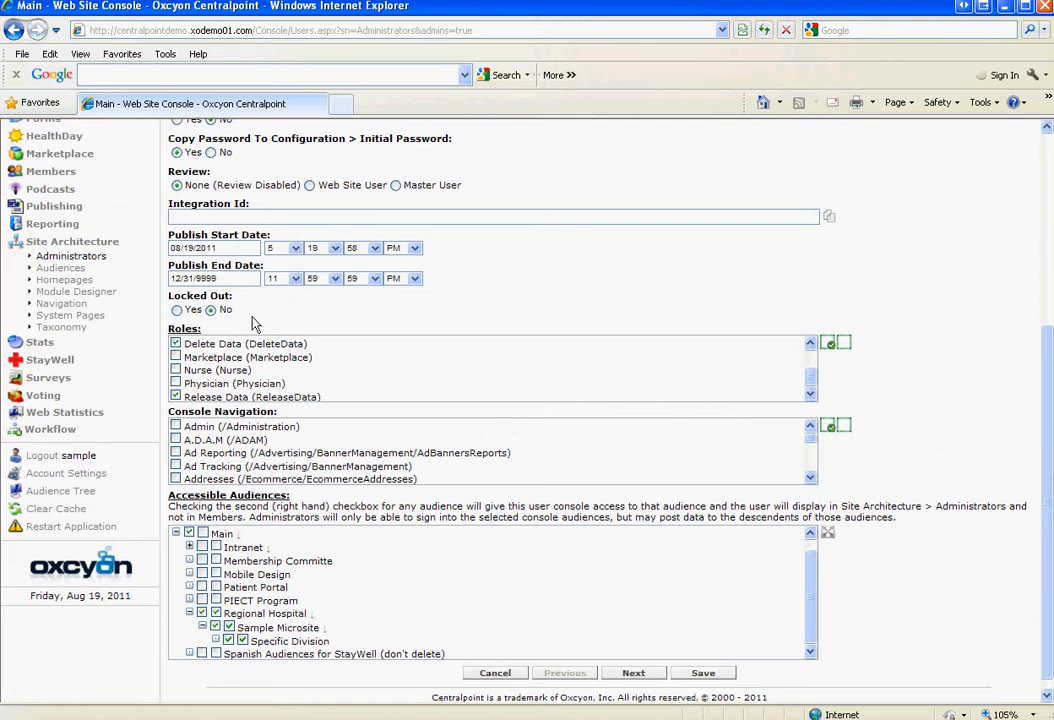
Check all Console Navigation items, then uncheck them all again
{"action": "left_click", "coordinate": [829, 426]}
{"action": "mouse_move", "coordinate": [812, 438]}
{"action": "left_mouse_down"}
{"action": "mouse_move", "coordinate": [815, 485]}
{"action": "mouse_move", "coordinate": [817, 434]}
{"action": "left_mouse_up"}
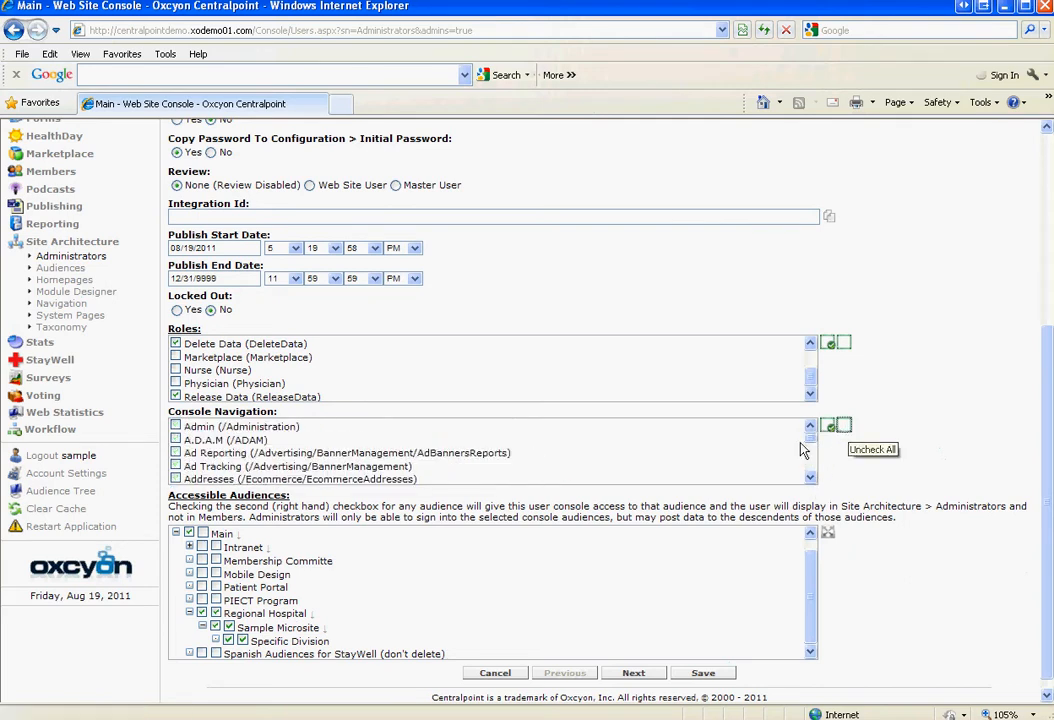
{"action": "left_click", "coordinate": [845, 428]}
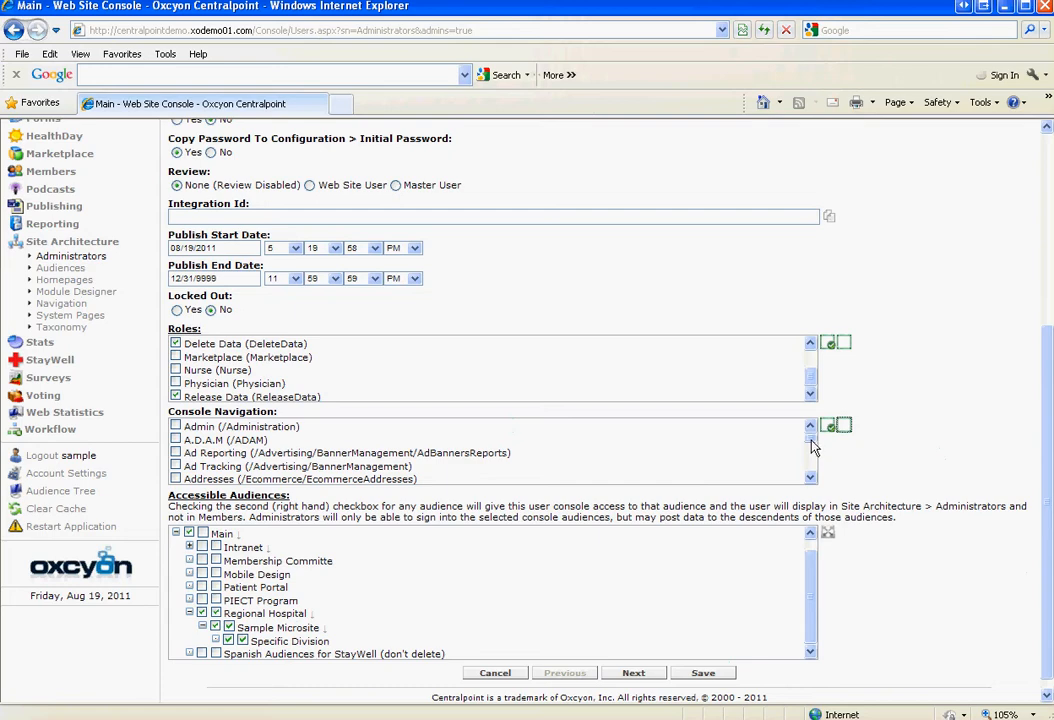
Enable Console Navigation for Site Architecture (/Configuration) and News (/General/News)
{"action": "mouse_move", "coordinate": [812, 447]}
{"action": "left_mouse_down"}
{"action": "mouse_move", "coordinate": [812, 484]}
{"action": "mouse_move", "coordinate": [810, 453]}
{"action": "left_mouse_up"}
{"action": "scroll", "coordinate": [810, 453], "scroll_direction": "up", "scroll_amount": 3}
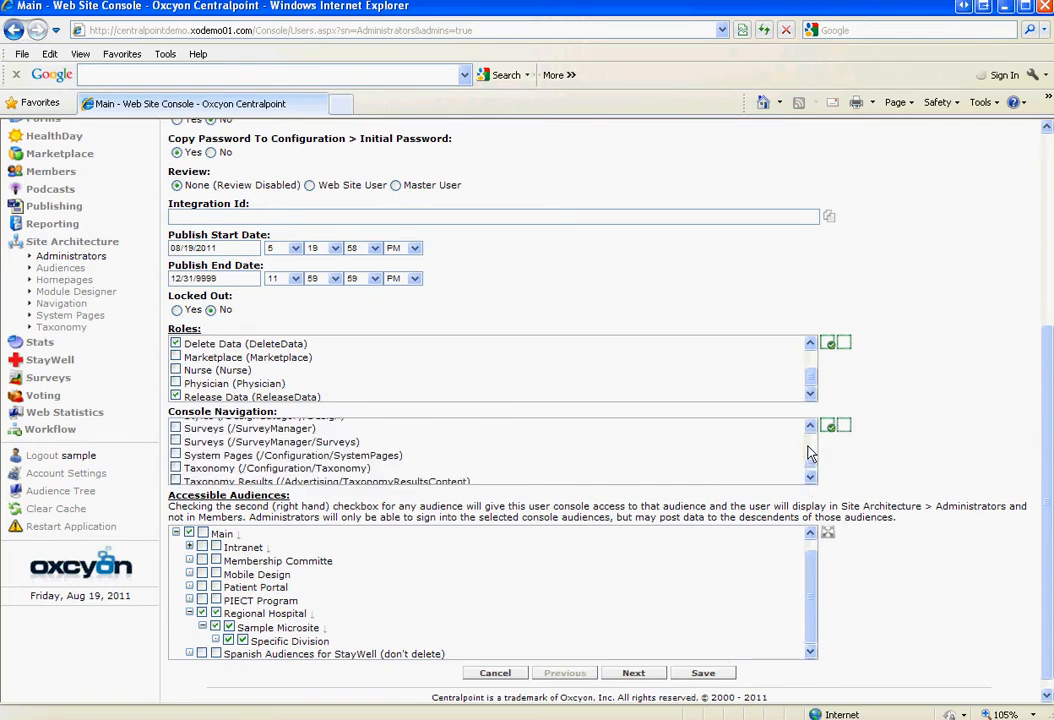
{"action": "scroll", "coordinate": [810, 453], "scroll_direction": "up", "scroll_amount": 2}
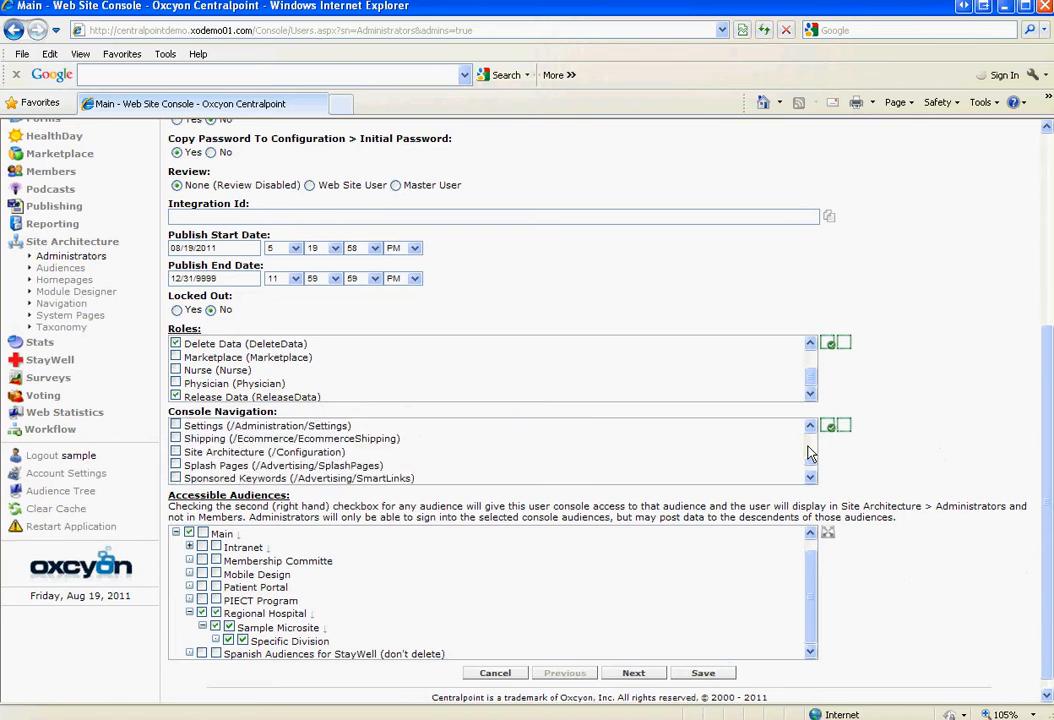
{"action": "left_click", "coordinate": [176, 452]}
{"action": "scroll", "coordinate": [811, 430], "scroll_direction": "up", "scroll_amount": 4}
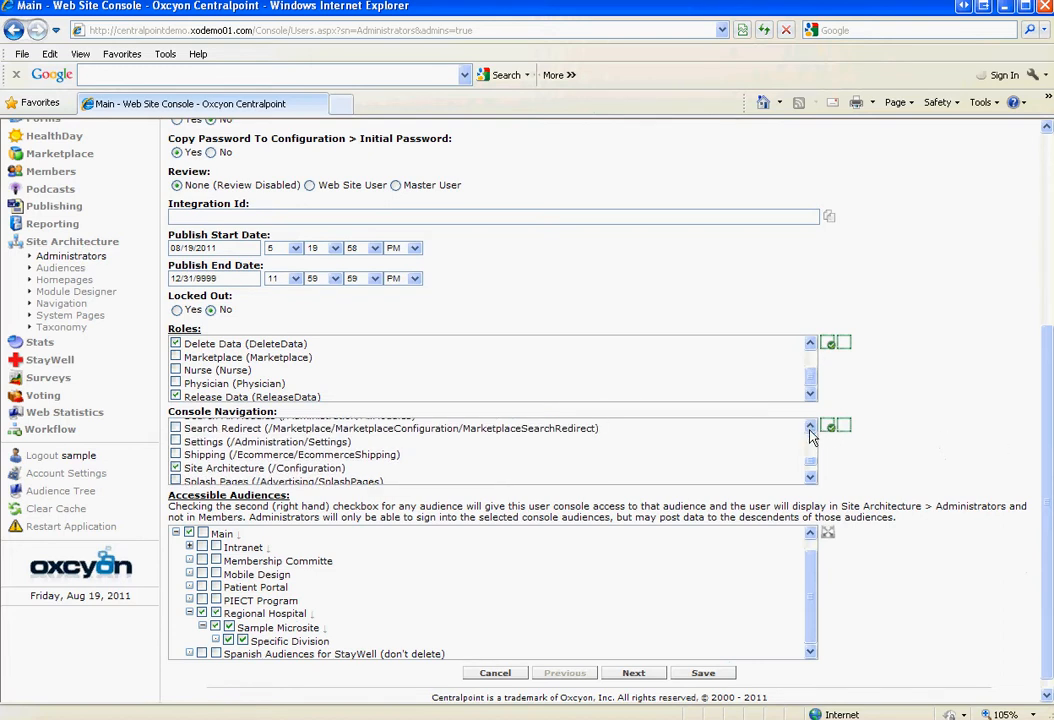
{"action": "scroll", "coordinate": [680, 440], "scroll_direction": "up", "scroll_amount": 3}
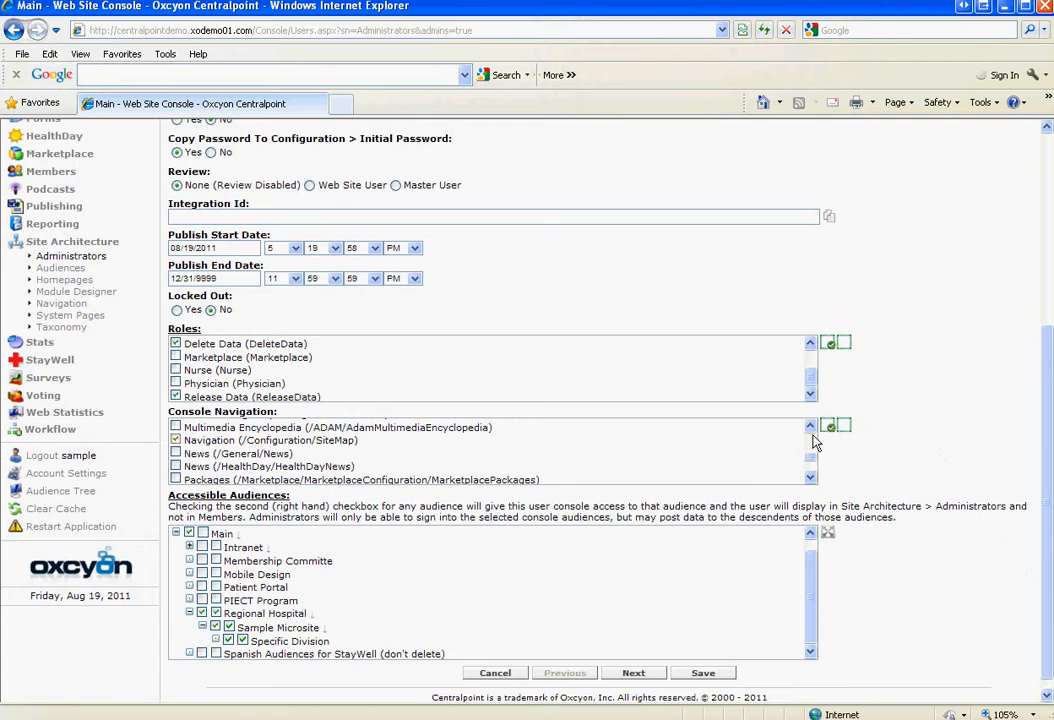
{"action": "scroll", "coordinate": [814, 438], "scroll_direction": "up", "scroll_amount": 5}
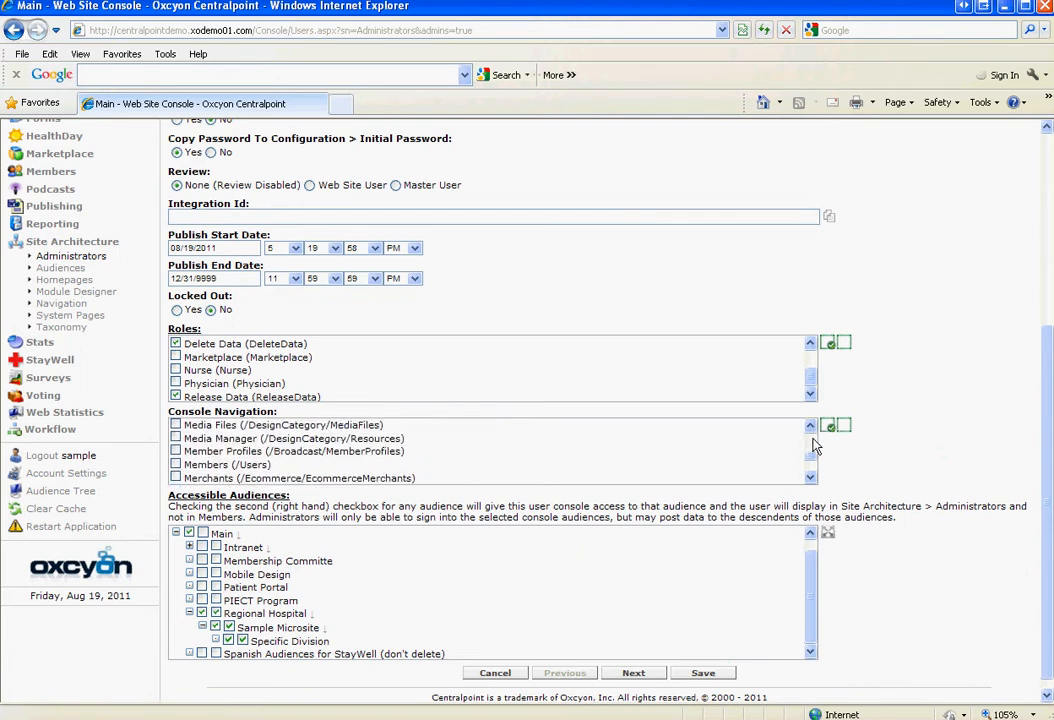
{"action": "scroll", "coordinate": [814, 478], "scroll_direction": "down", "scroll_amount": 2}
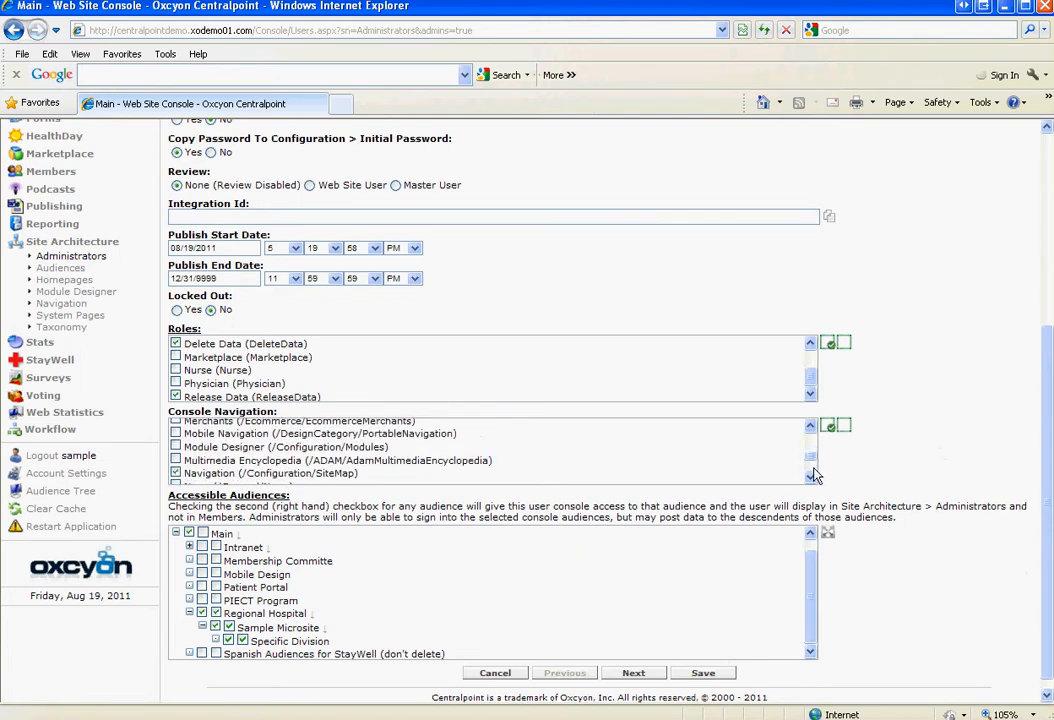
{"action": "scroll", "coordinate": [814, 476], "scroll_direction": "down", "scroll_amount": 2}
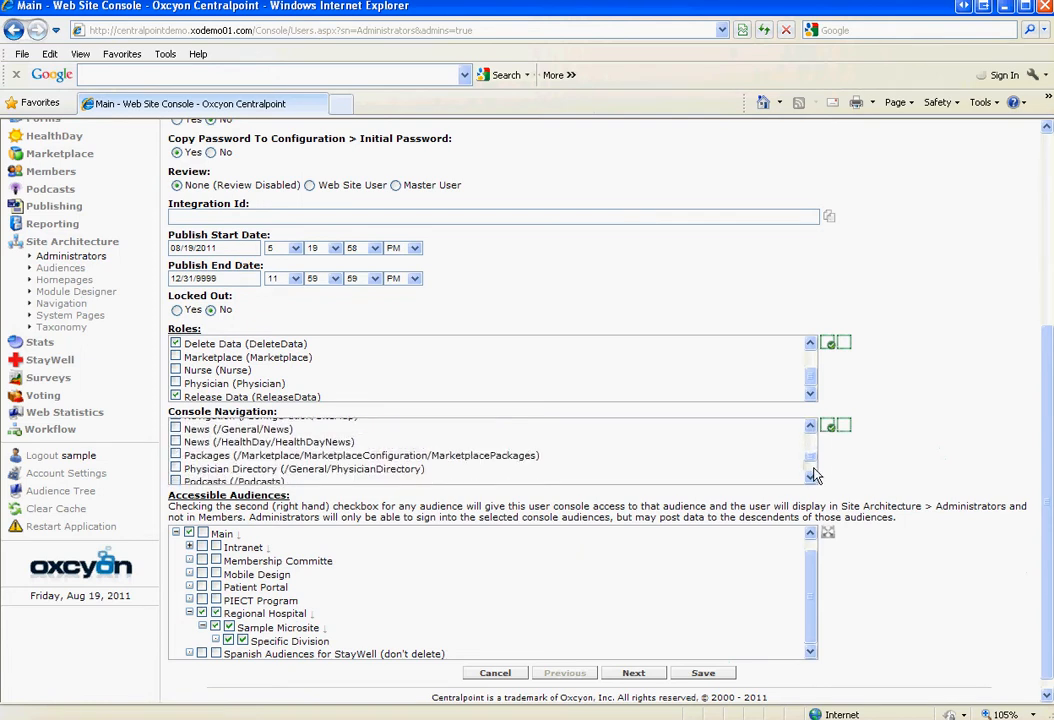
{"action": "left_click", "coordinate": [176, 429]}
Enable Console Navigation for Content (/General)
{"action": "scroll", "coordinate": [814, 448], "scroll_direction": "up", "scroll_amount": 4}
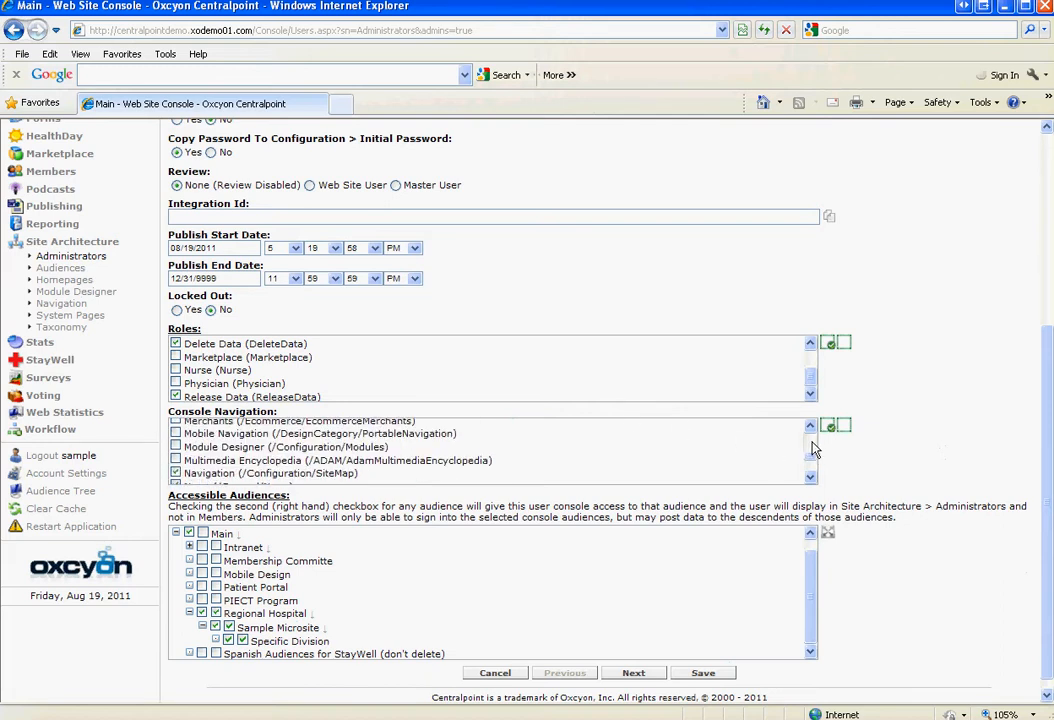
{"action": "scroll", "coordinate": [814, 448], "scroll_direction": "up", "scroll_amount": 3}
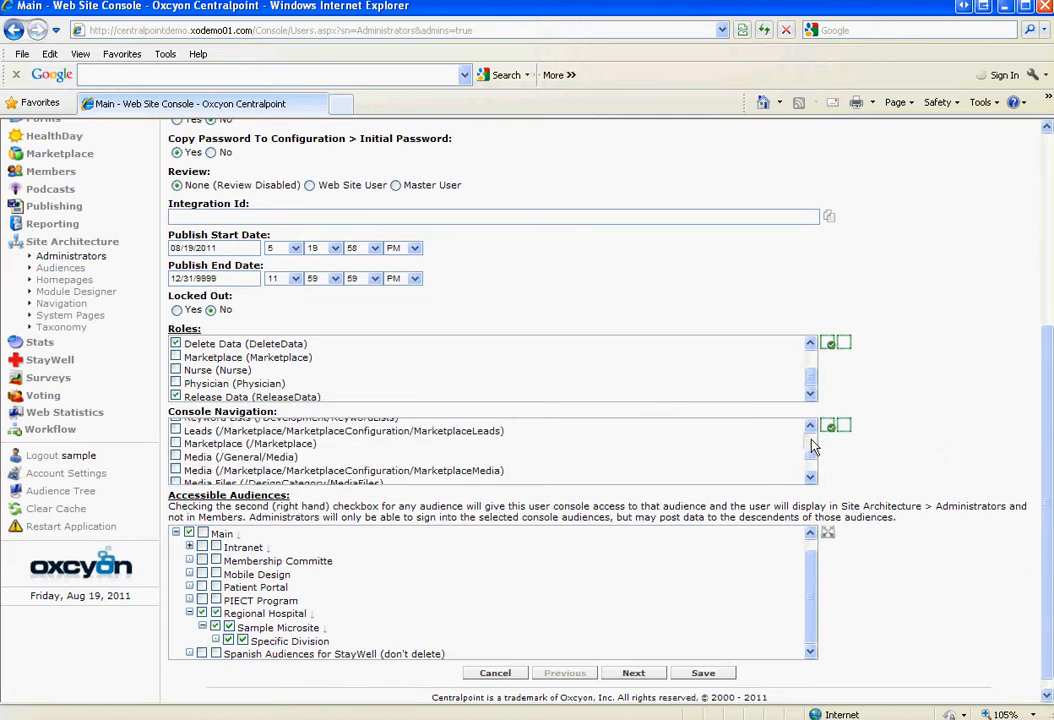
{"action": "scroll", "coordinate": [814, 448], "scroll_direction": "up", "scroll_amount": 4}
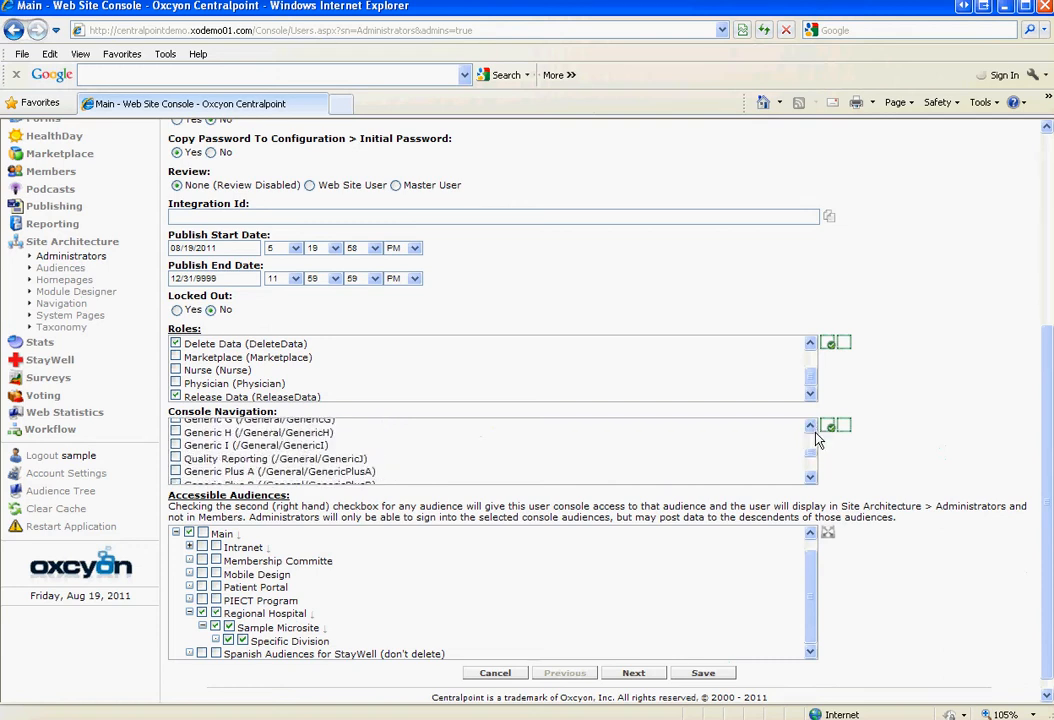
{"action": "scroll", "coordinate": [814, 440], "scroll_direction": "up", "scroll_amount": 3}
{"action": "scroll", "coordinate": [814, 447], "scroll_direction": "up", "scroll_amount": 3}
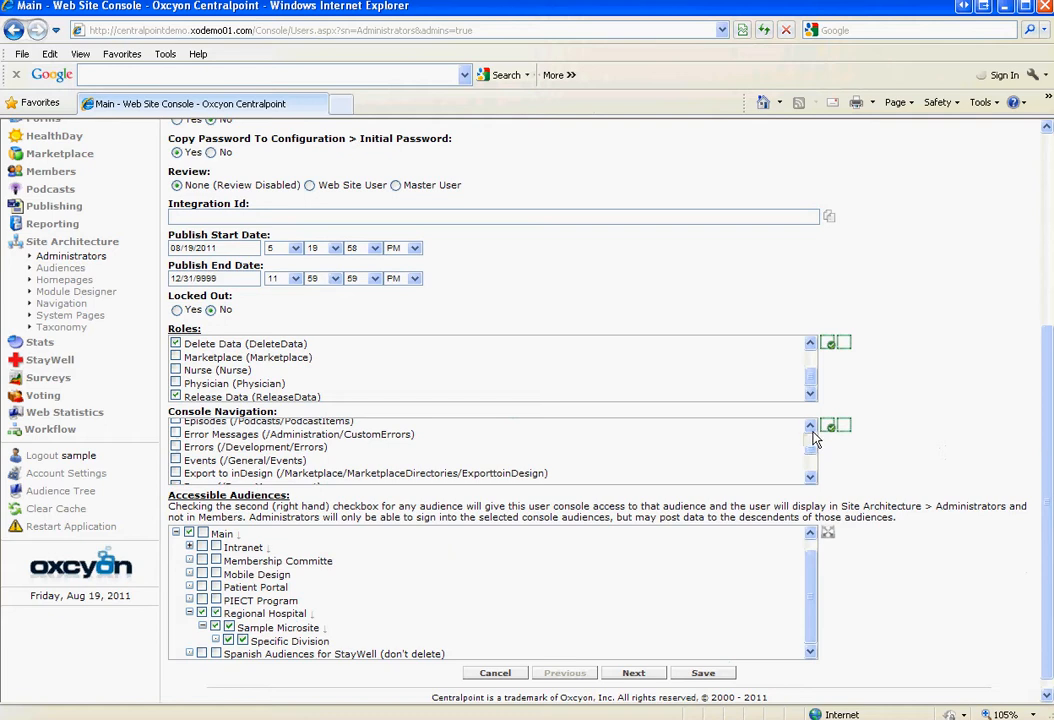
{"action": "scroll", "coordinate": [811, 447], "scroll_direction": "up", "scroll_amount": 6}
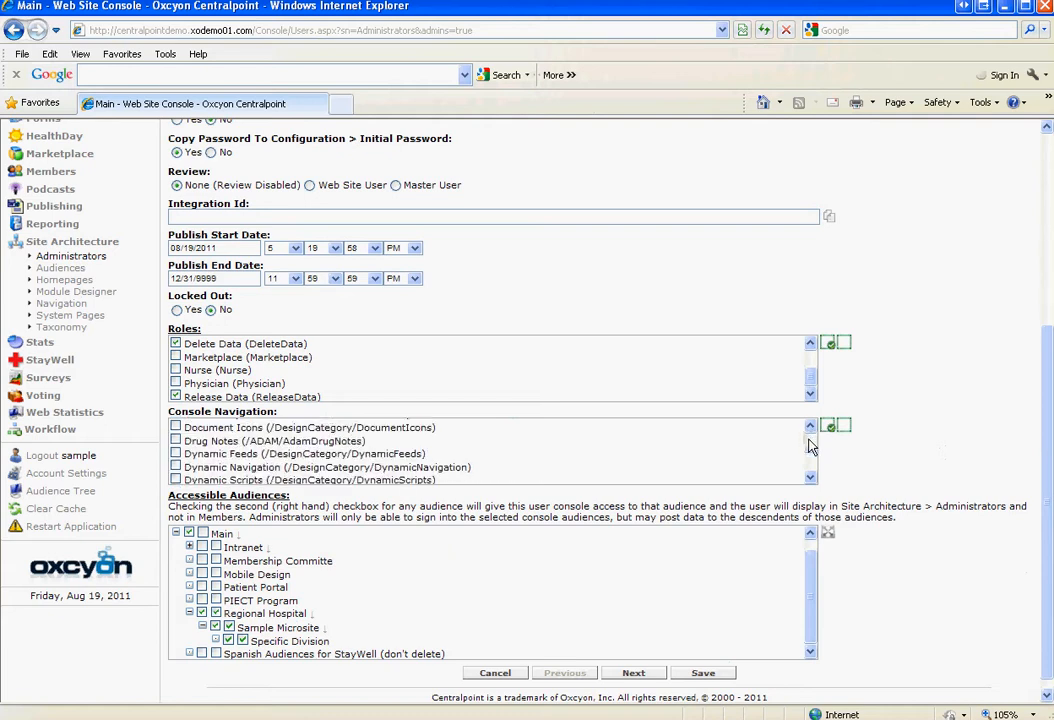
{"action": "scroll", "coordinate": [811, 447], "scroll_direction": "up", "scroll_amount": 6}
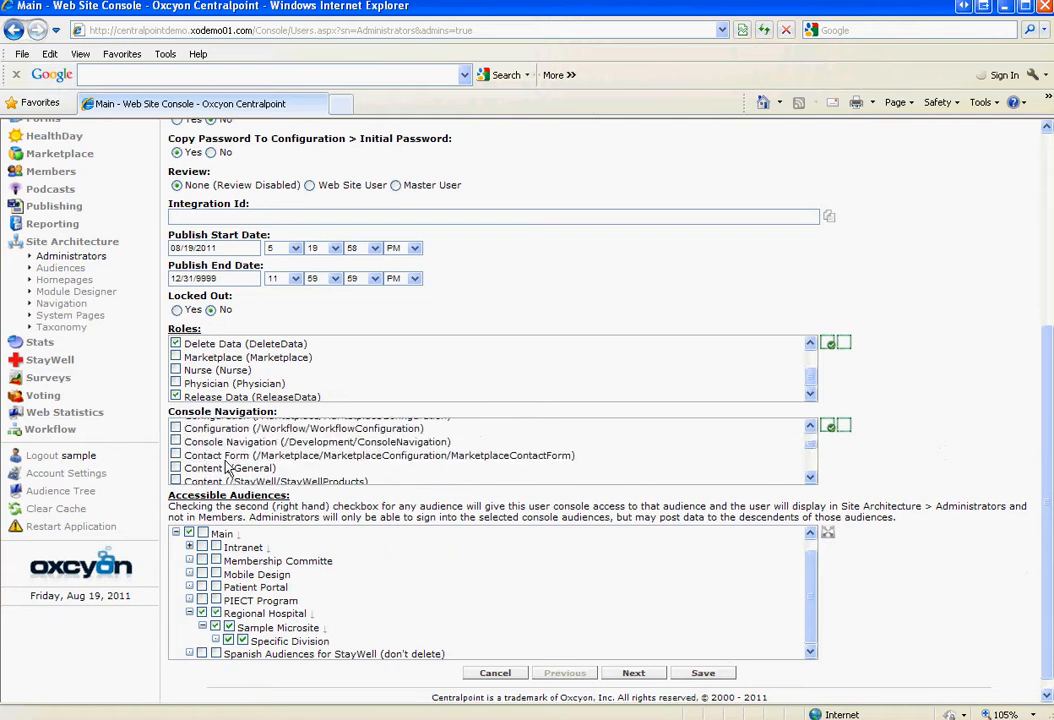
{"action": "left_click", "coordinate": [176, 468]}
Review the new administrator's Personalization and Contact tabs
{"action": "scroll", "coordinate": [990, 340], "scroll_direction": "up", "scroll_amount": 3}
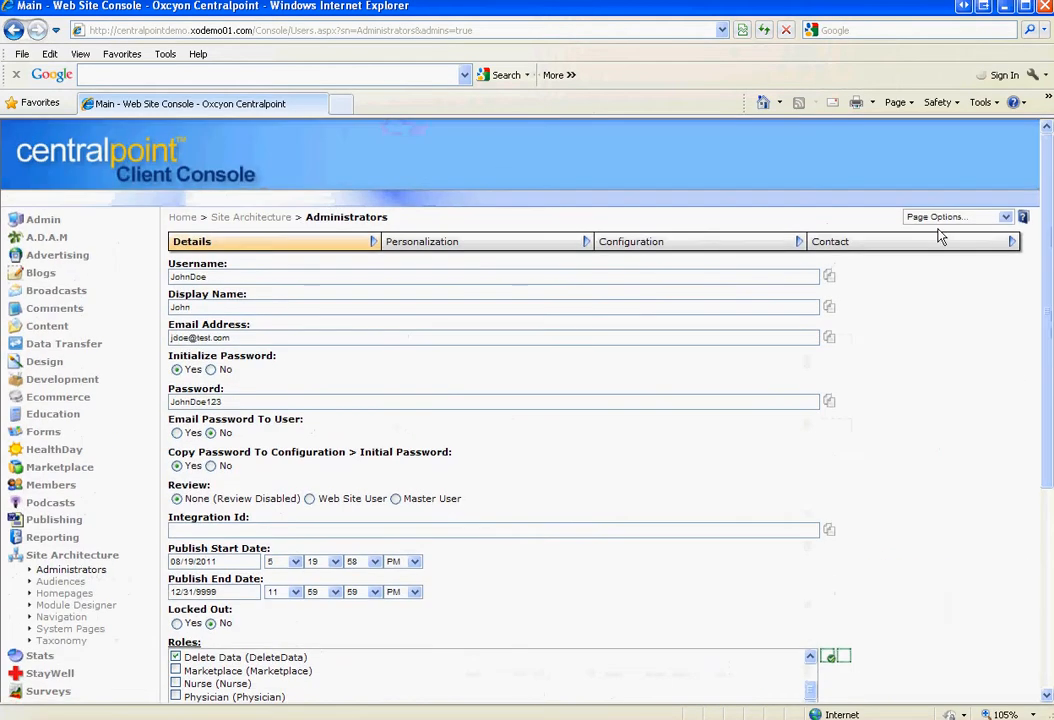
{"action": "left_click", "coordinate": [472, 252]}
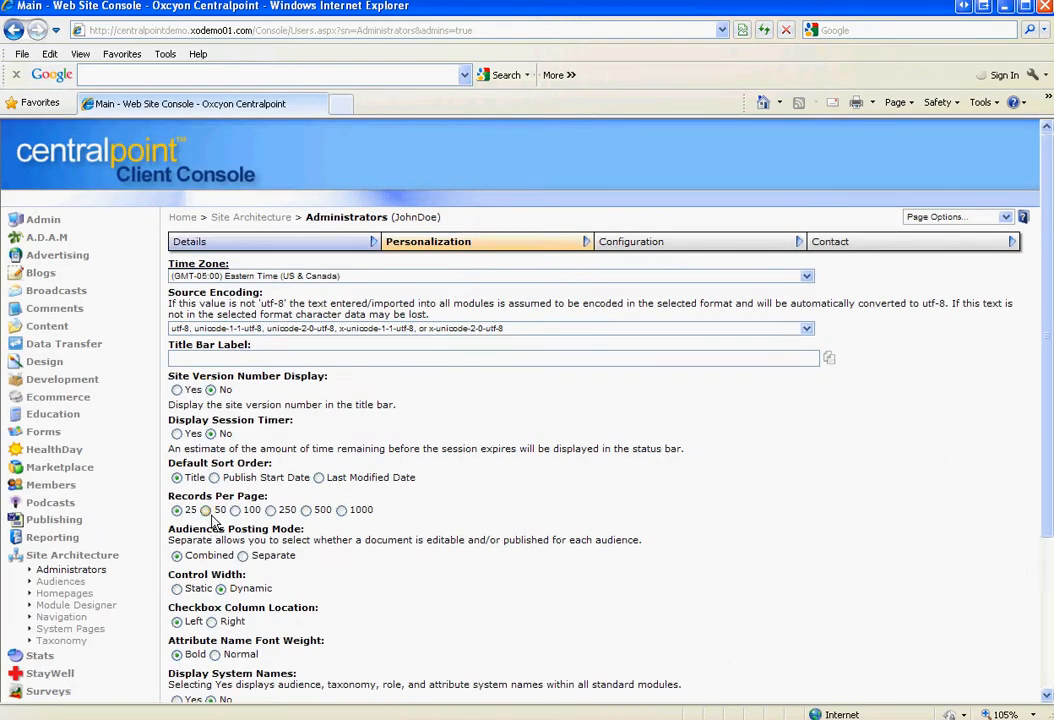
{"action": "mouse_move", "coordinate": [1046, 503]}
{"action": "left_mouse_down"}
{"action": "mouse_move", "coordinate": [1048, 593]}
{"action": "mouse_move", "coordinate": [1038, 490]}
{"action": "left_mouse_up"}
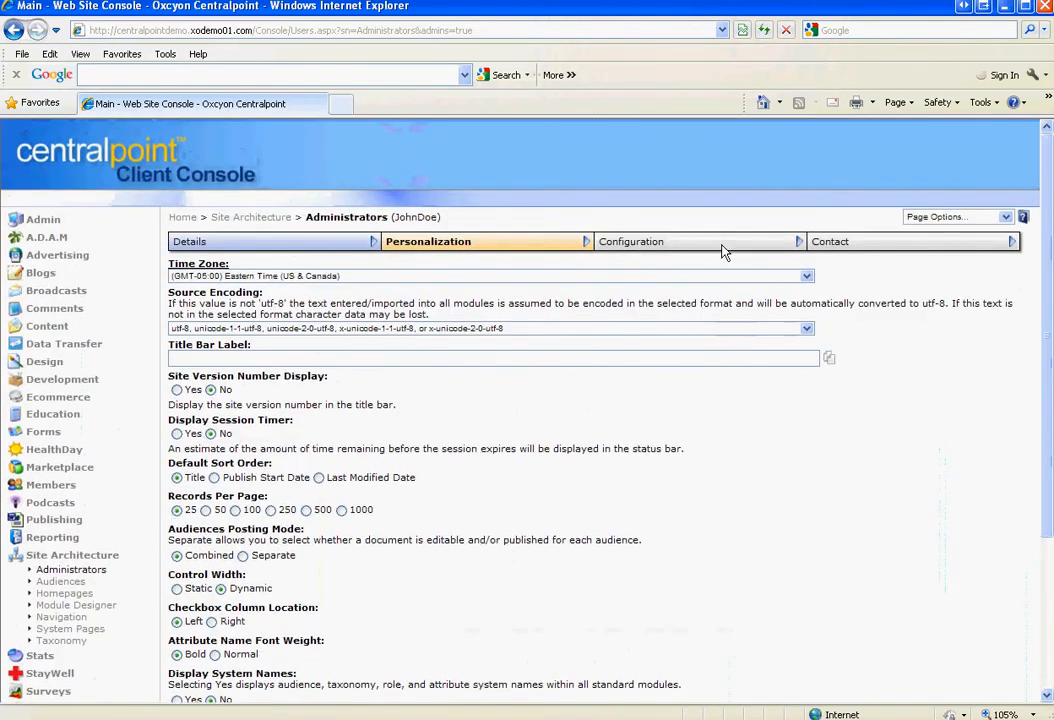
{"action": "left_click", "coordinate": [863, 245]}
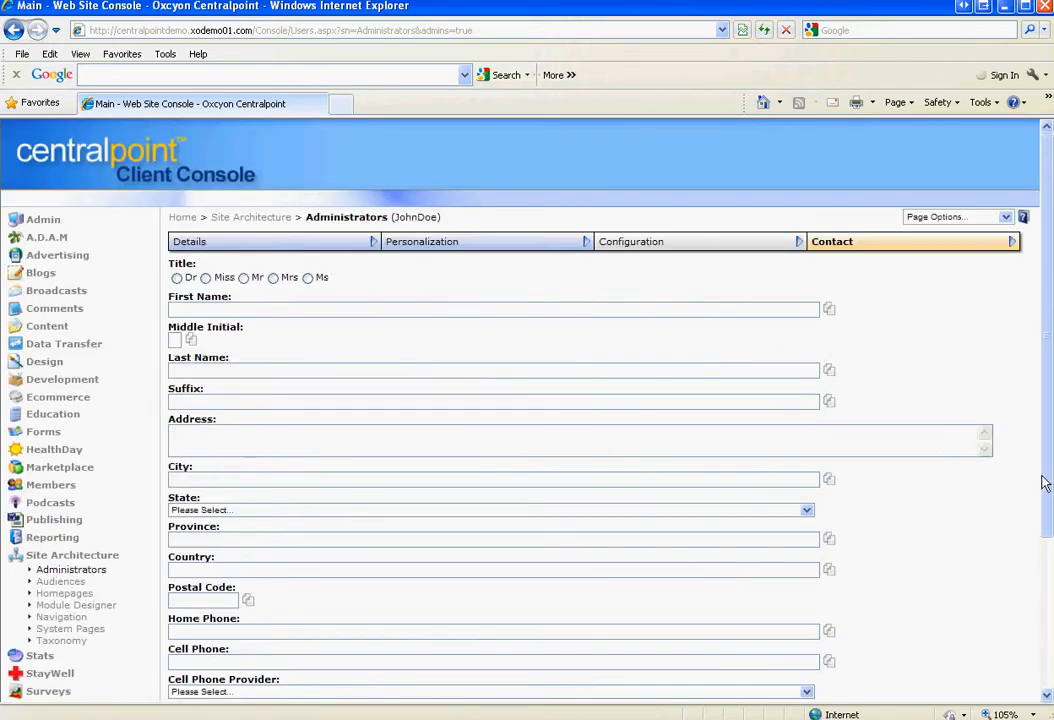
Save the new administrator, then go to the Site Architecture module
{"action": "left_click_drag", "start_coordinate": [1045, 482], "coordinate": [1045, 636]}
{"action": "left_click", "coordinate": [703, 617]}
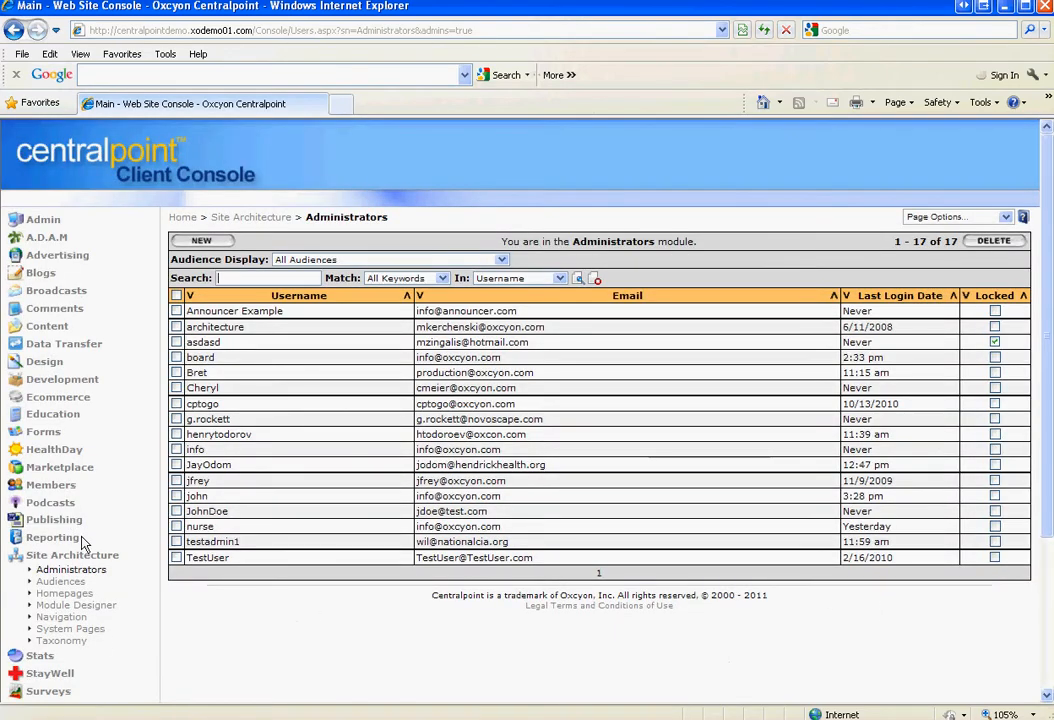
{"action": "left_click", "coordinate": [47, 557]}
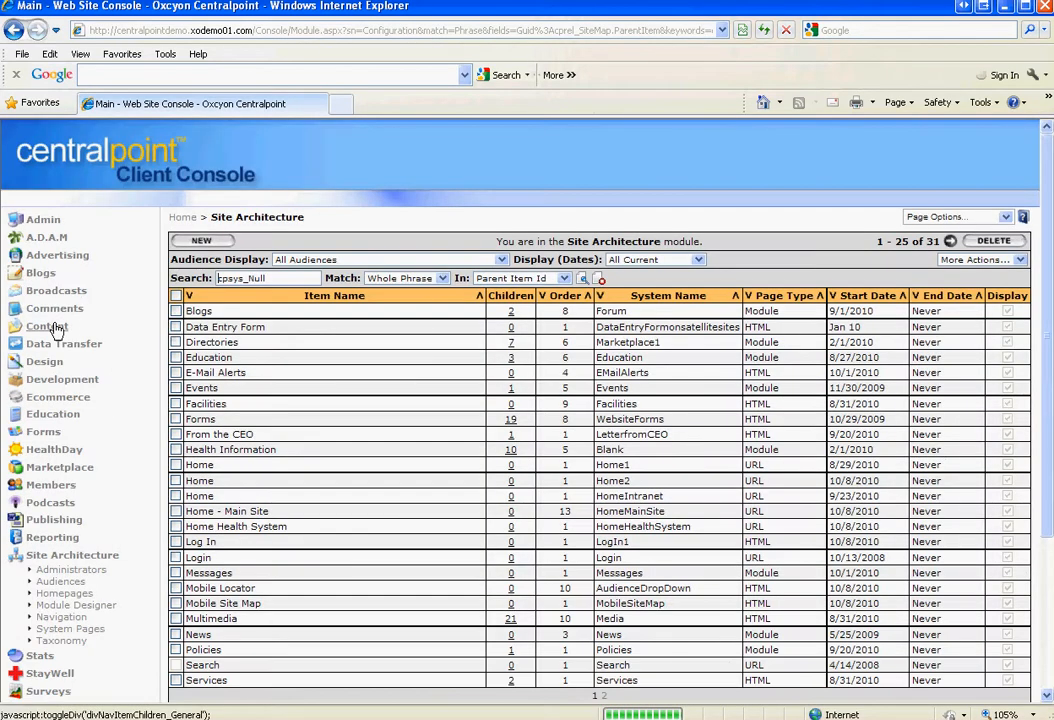
Expand and collapse the Content menu, then open the Audiences module
{"action": "left_click", "coordinate": [55, 327]}
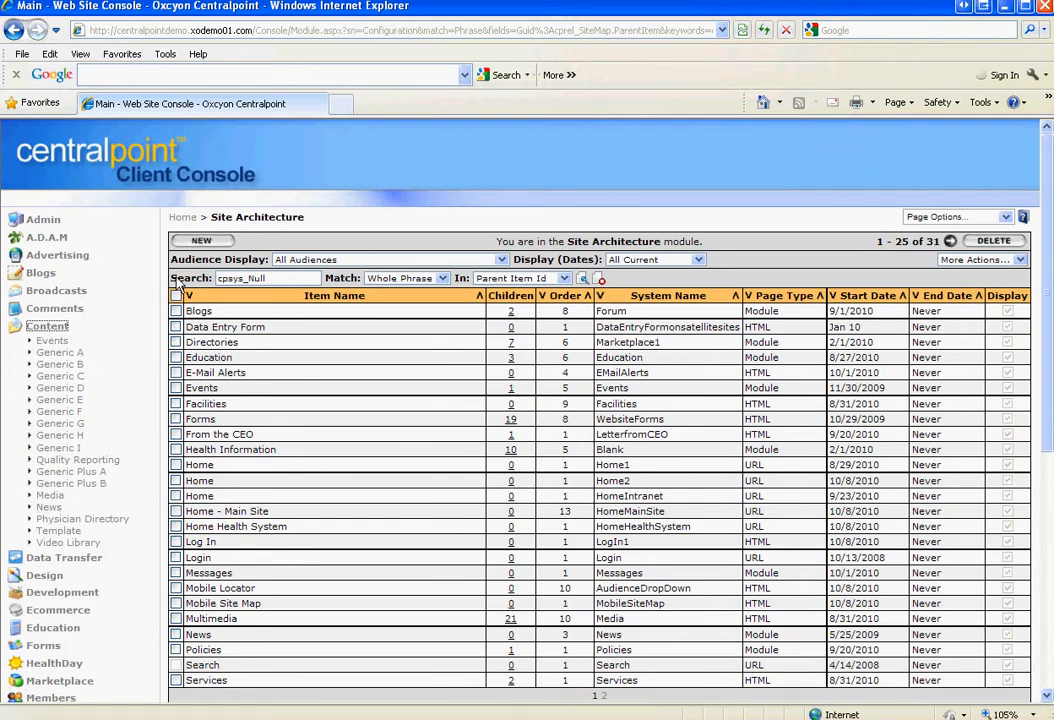
{"action": "scroll", "coordinate": [1050, 412], "scroll_direction": "down", "scroll_amount": 2}
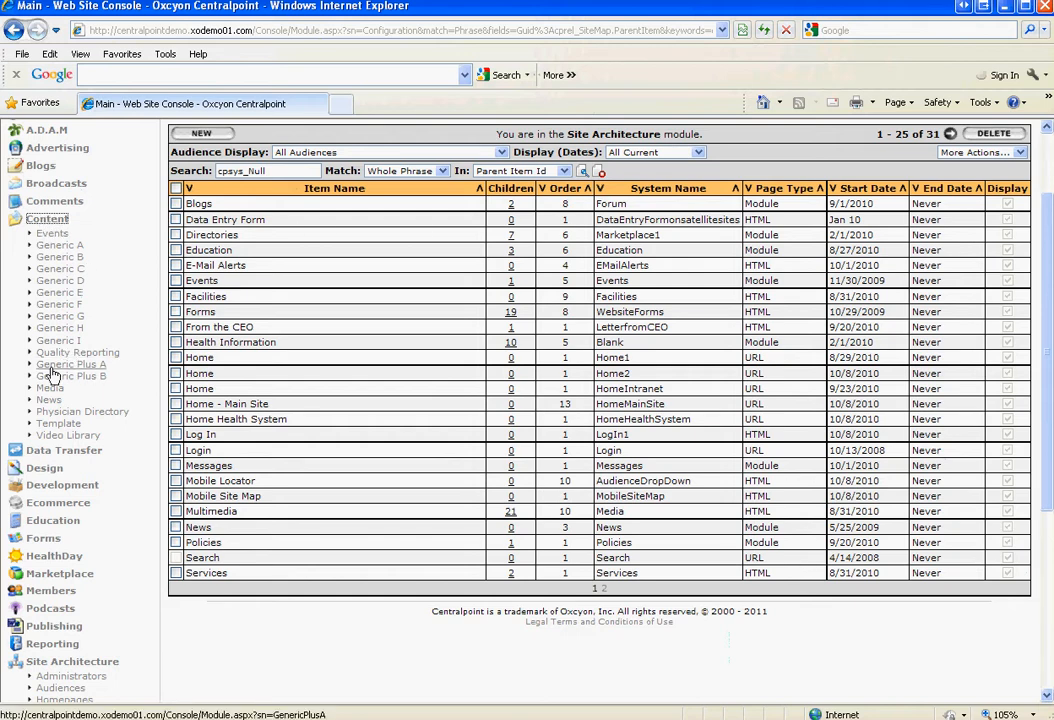
{"action": "left_click", "coordinate": [47, 219]}
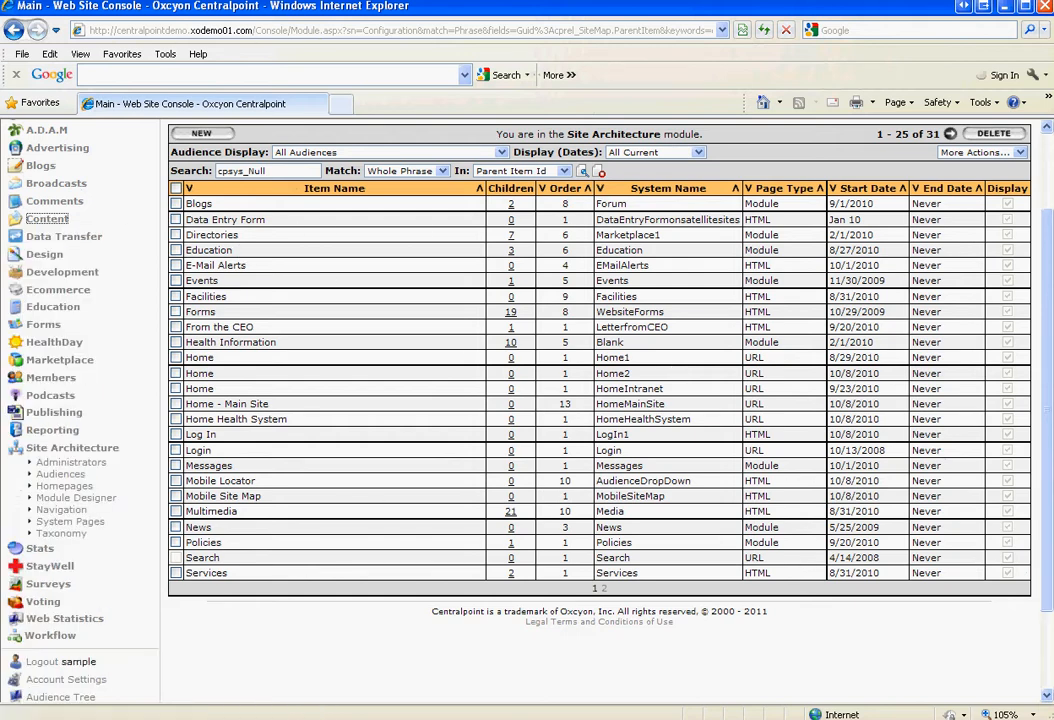
{"action": "left_click", "coordinate": [60, 474]}
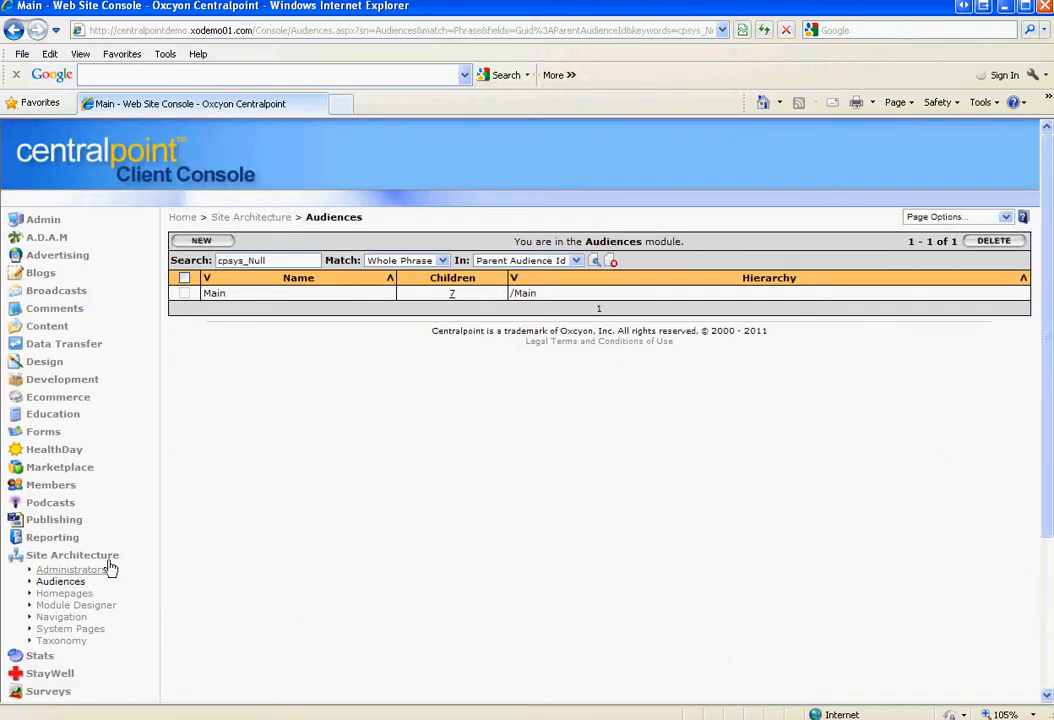
Open Regional Hospital from Main's children, enable all Console Navigation entries, and save it
{"action": "left_click", "coordinate": [453, 296]}
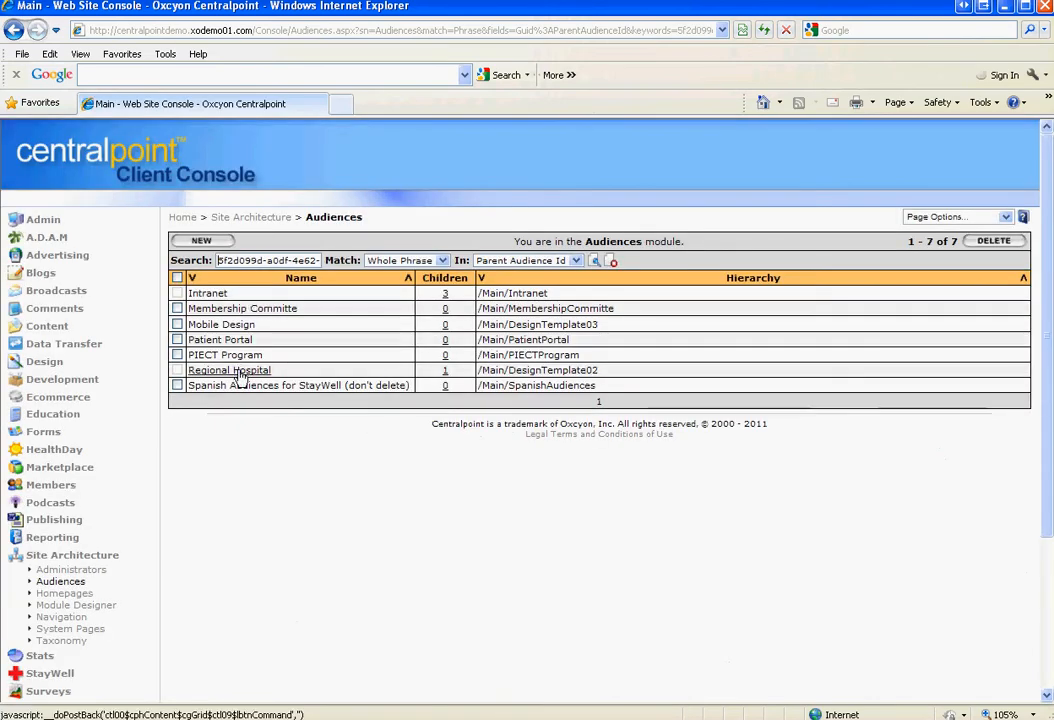
{"action": "left_click", "coordinate": [238, 371]}
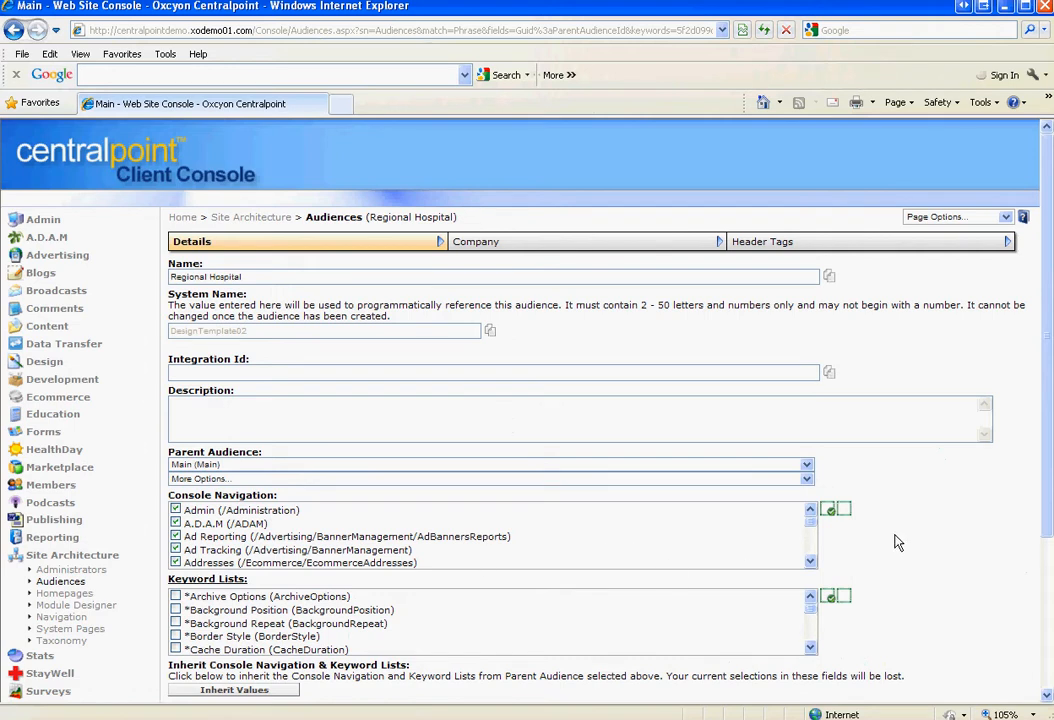
{"action": "left_click", "coordinate": [844, 509]}
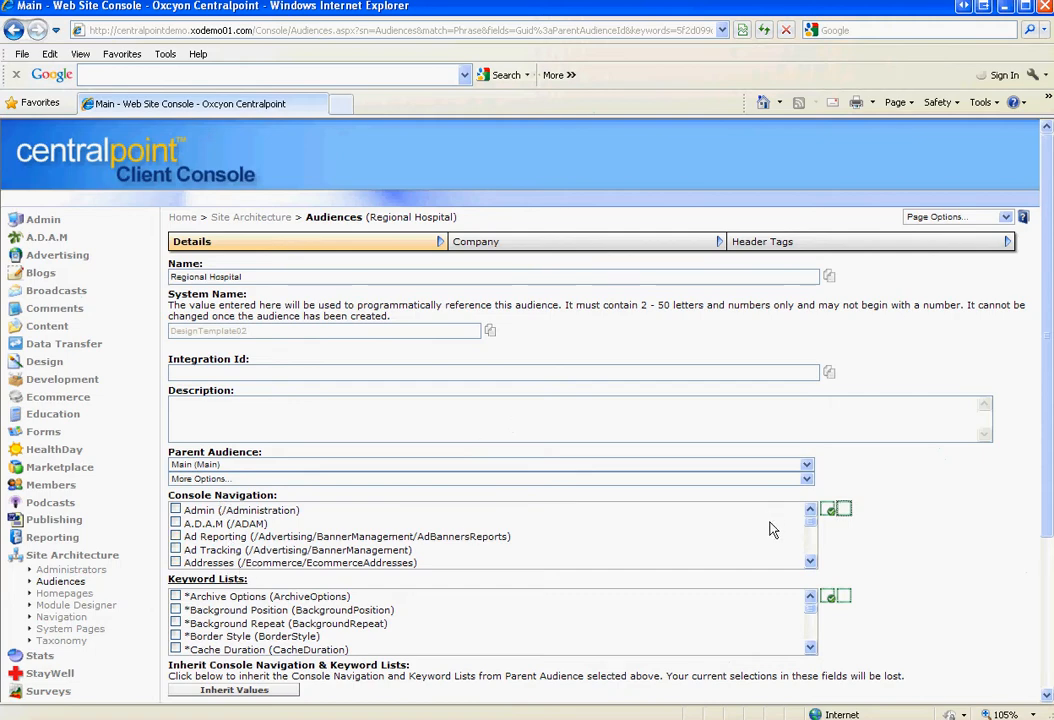
{"action": "left_click", "coordinate": [828, 509]}
{"action": "scroll", "coordinate": [1050, 507], "scroll_direction": "down", "scroll_amount": 3}
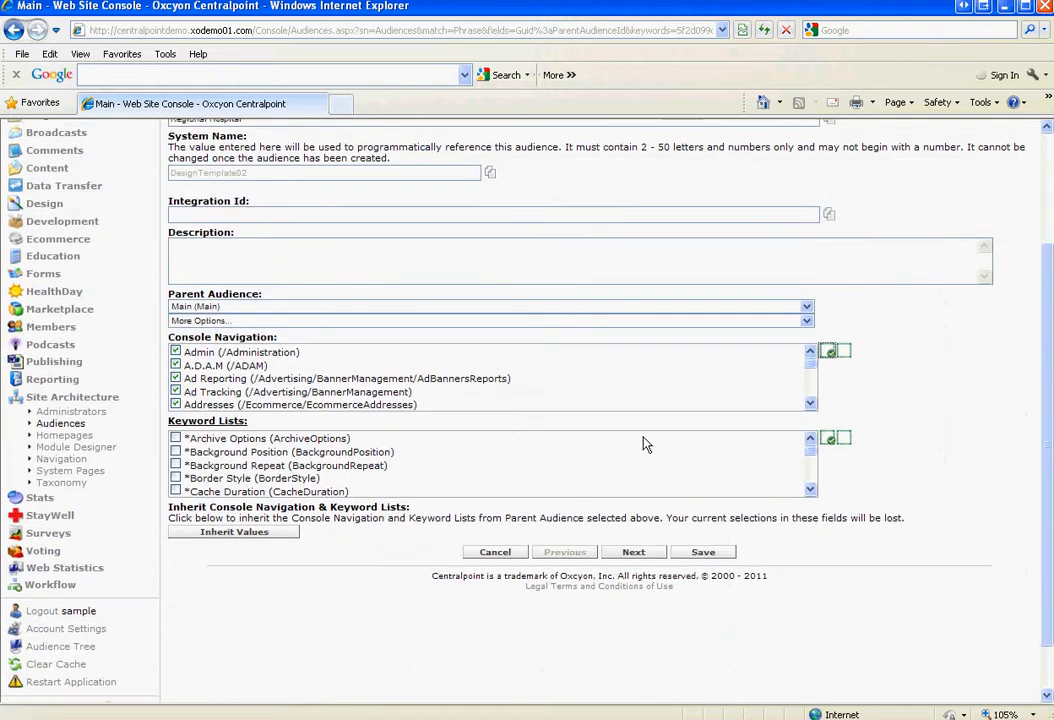
{"action": "left_click", "coordinate": [703, 552]}
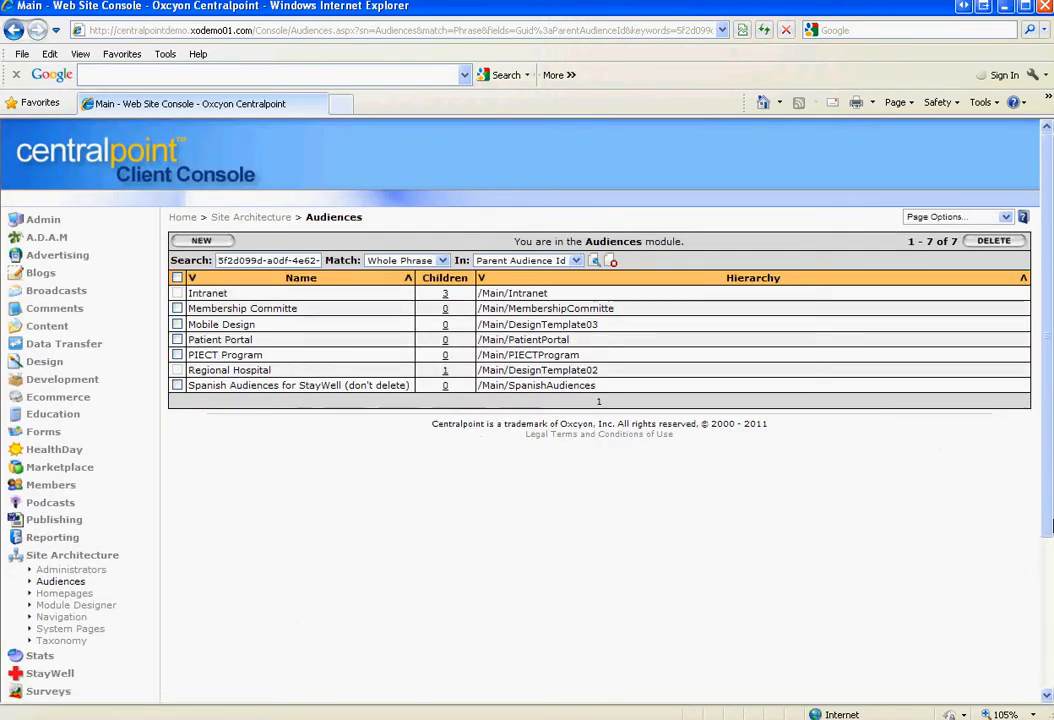
{"action": "scroll", "coordinate": [1049, 560], "scroll_direction": "down", "scroll_amount": 2}
{"action": "scroll", "coordinate": [1049, 560], "scroll_direction": "down", "scroll_amount": 3}
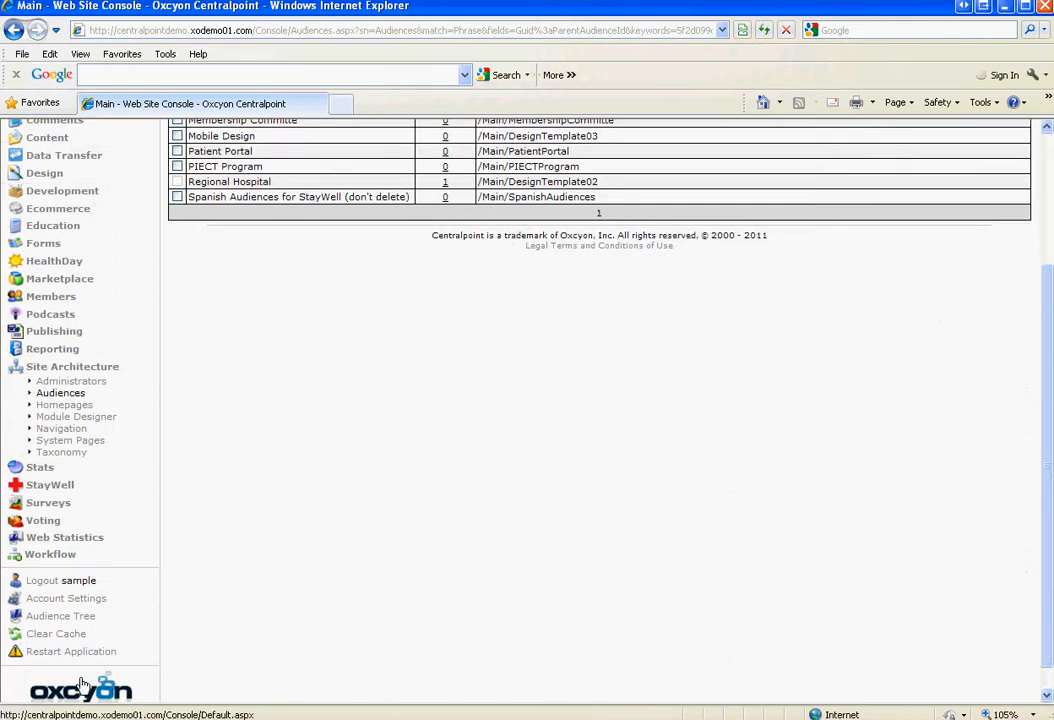
Log out of the console and sign in to the public site with the new administrator's credentials
{"action": "left_click", "coordinate": [42, 581]}
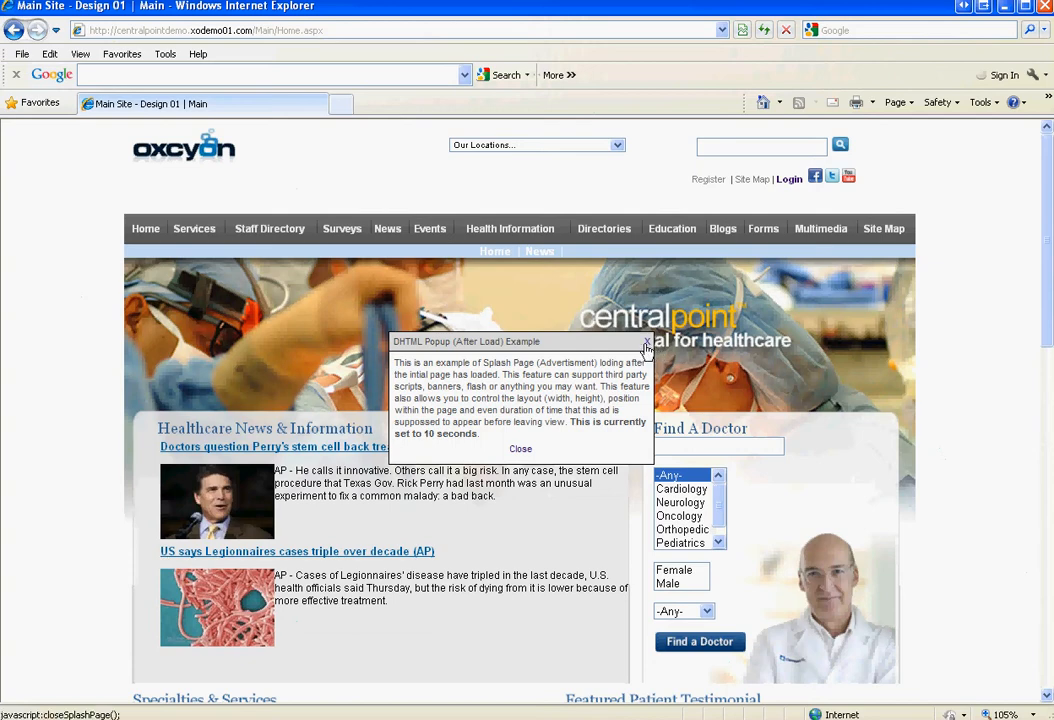
{"action": "left_click", "coordinate": [648, 345]}
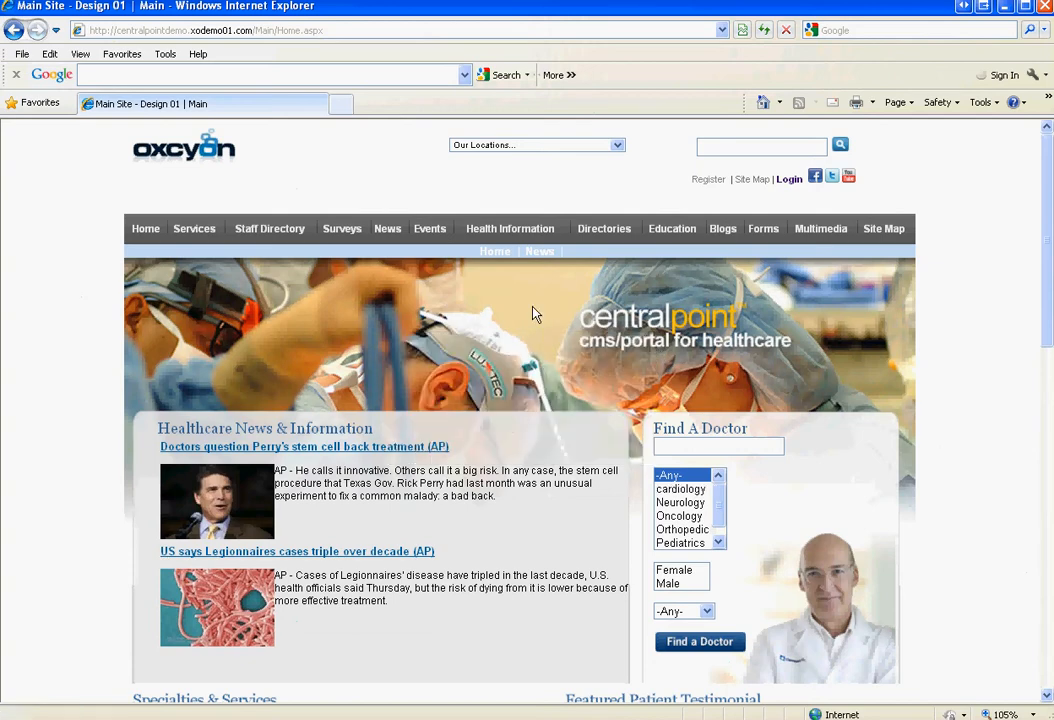
{"action": "left_click", "coordinate": [790, 179]}
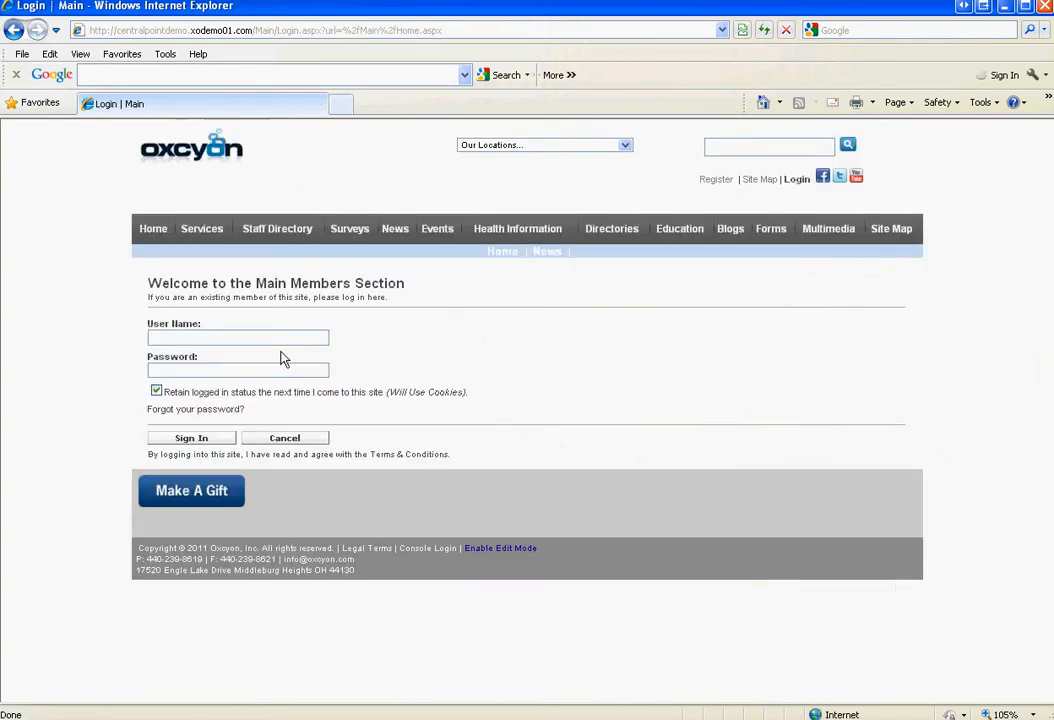
{"action": "type", "text": "JohnDoe"}
{"action": "key", "text": "Tab"}
{"action": "type", "text": "p••"}
{"action": "left_click", "coordinate": [200, 438]}
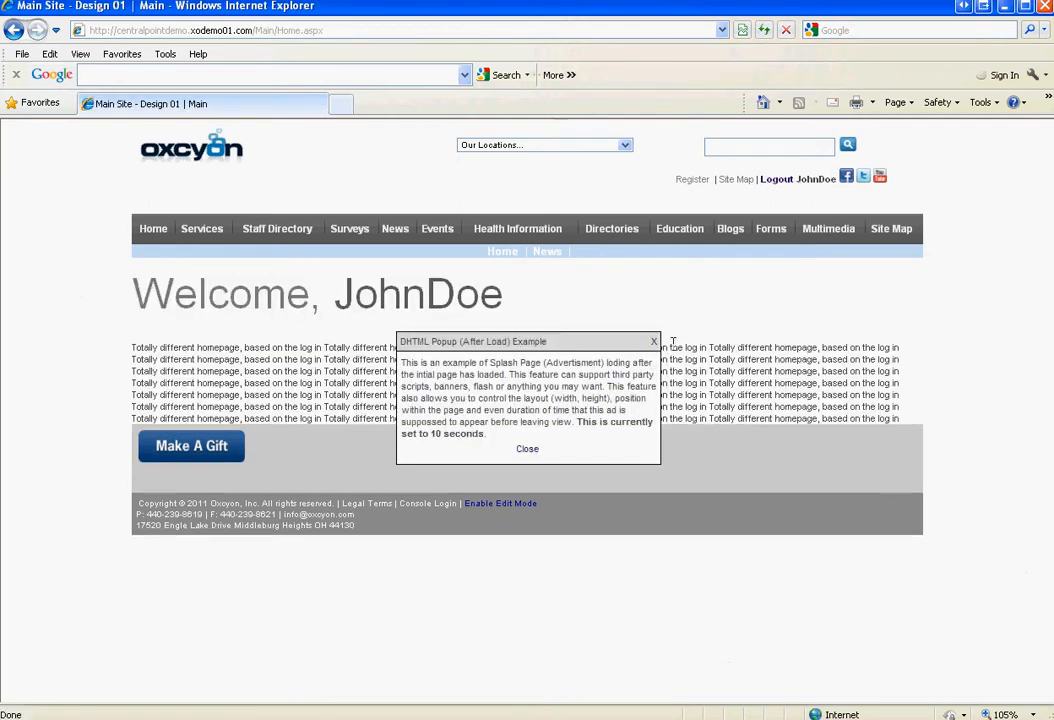
Search the site's News page to list all articles and scroll through the results
{"action": "left_click", "coordinate": [654, 344]}
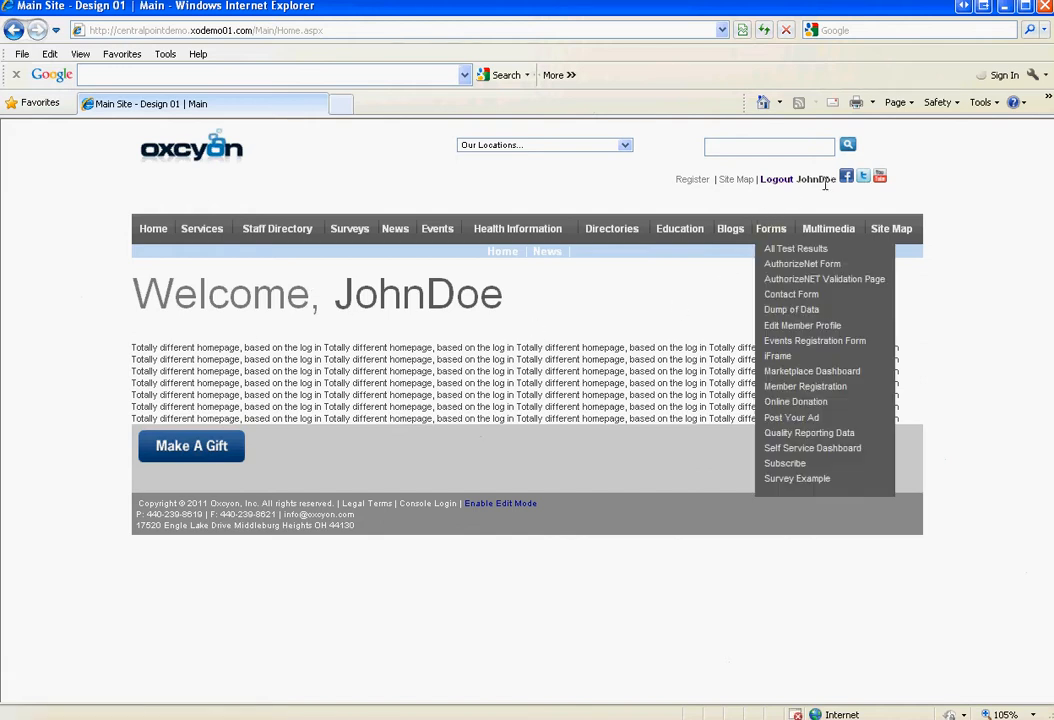
{"action": "left_click", "coordinate": [397, 233]}
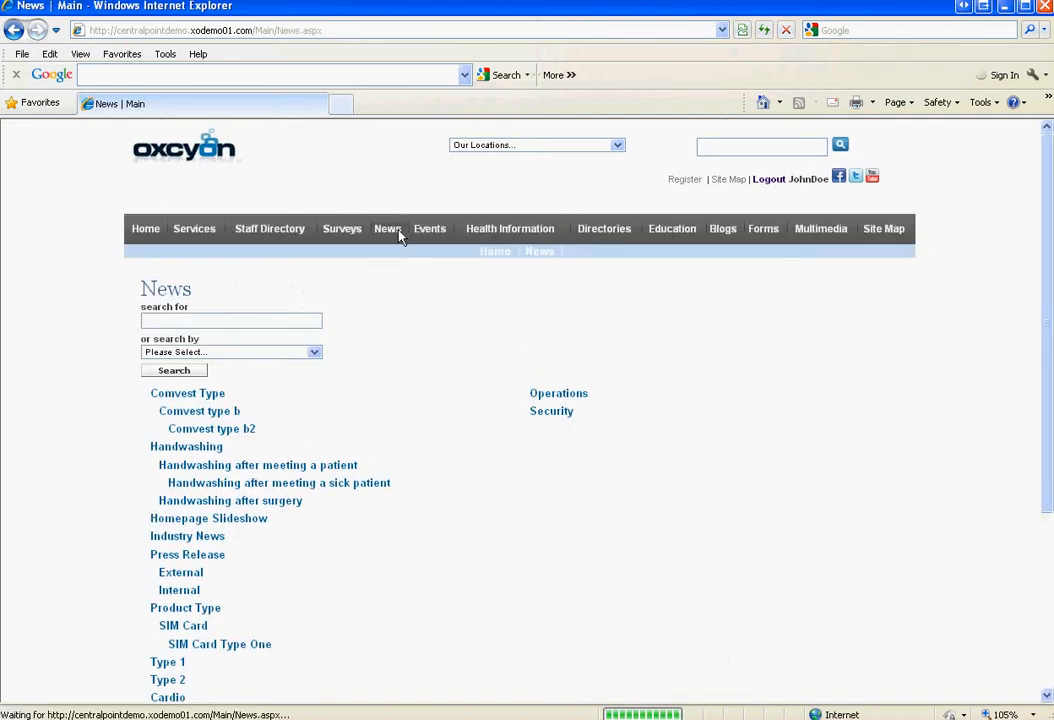
{"action": "left_click", "coordinate": [183, 378]}
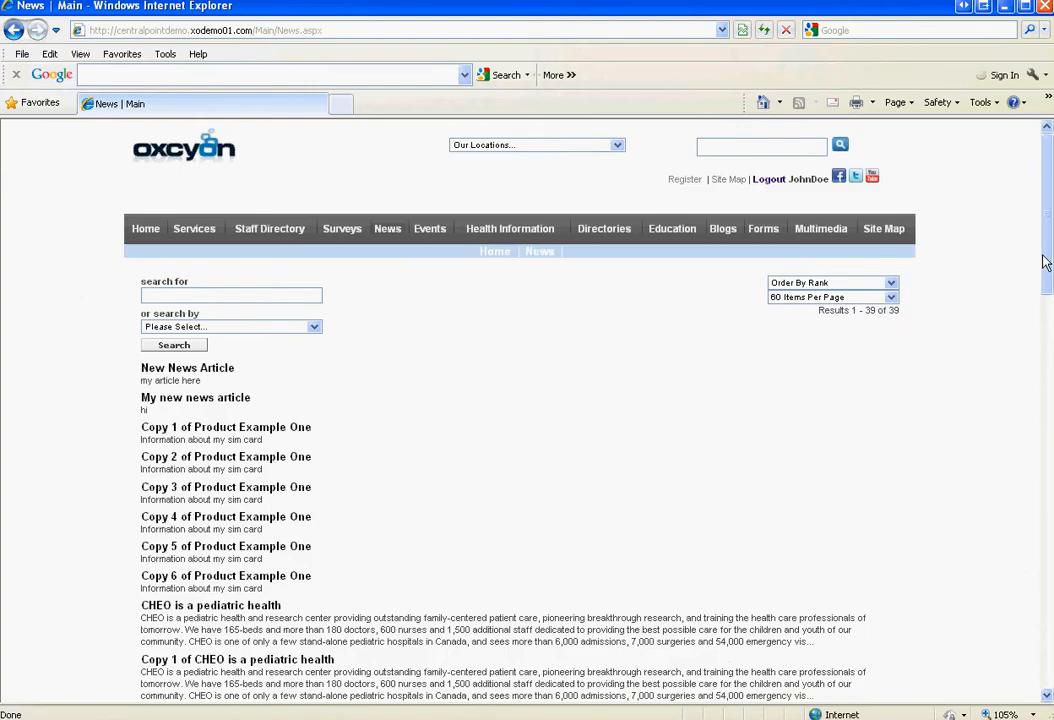
{"action": "left_click_drag", "start_coordinate": [1042, 266], "coordinate": [1048, 511]}
{"action": "left_click_drag", "start_coordinate": [1050, 591], "coordinate": [975, 247]}
Sign the administrator out of the site and return to the home page
{"action": "left_click", "coordinate": [774, 186]}
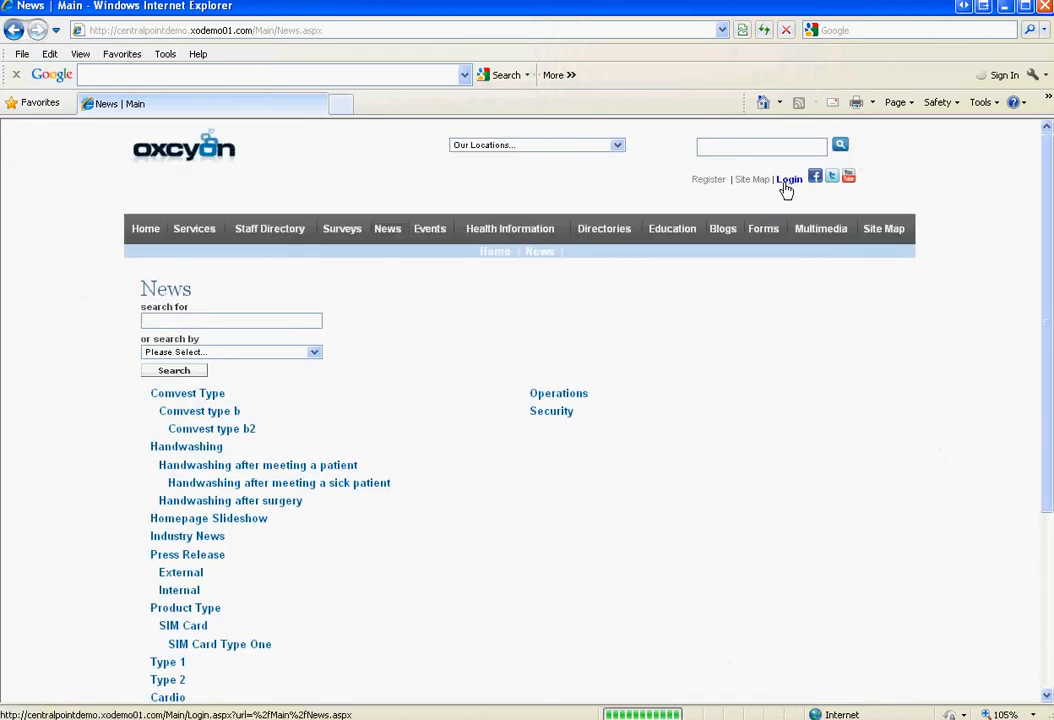
{"action": "left_click", "coordinate": [147, 229]}
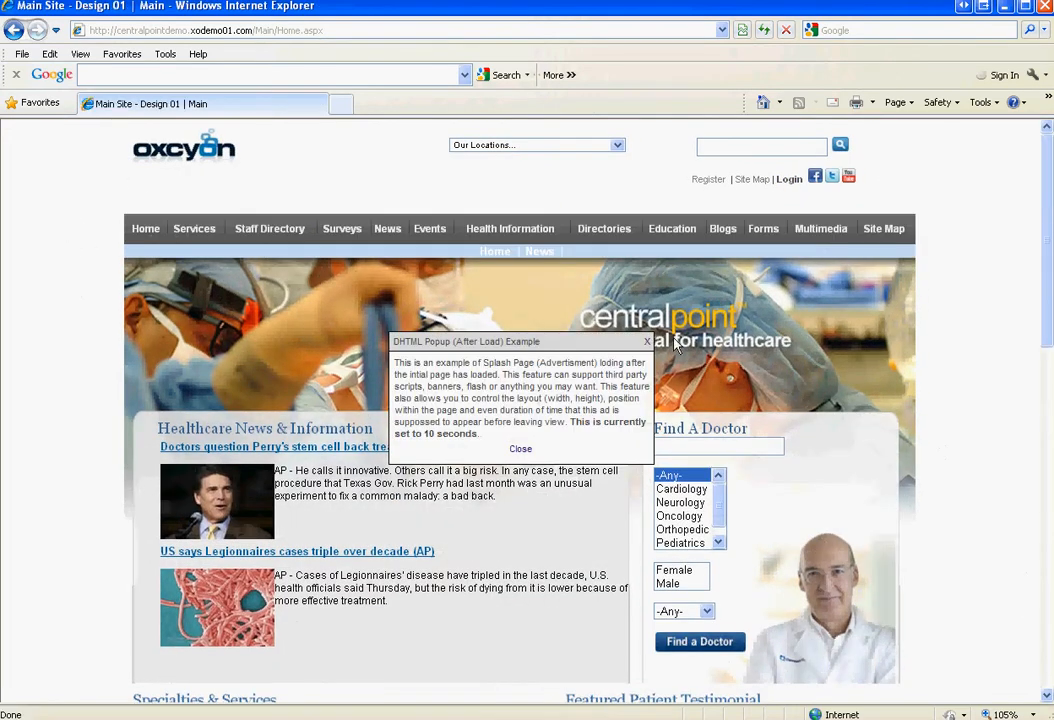
{"action": "left_click", "coordinate": [646, 341]}
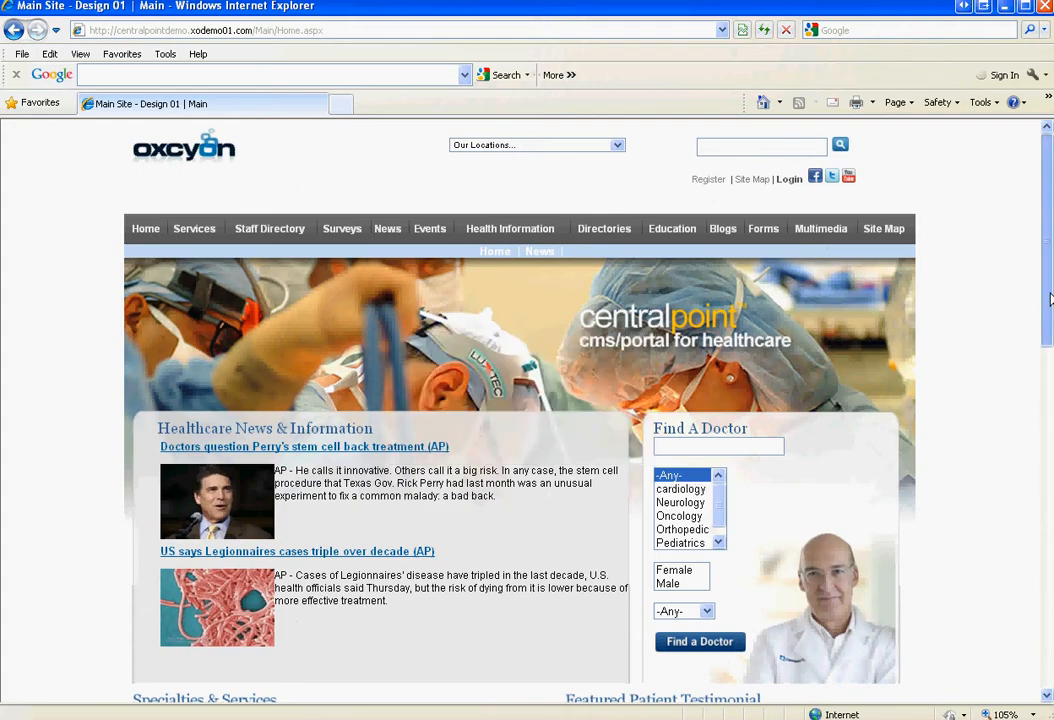
{"action": "scroll", "coordinate": [385, 640], "scroll_direction": "down", "scroll_amount": 15}
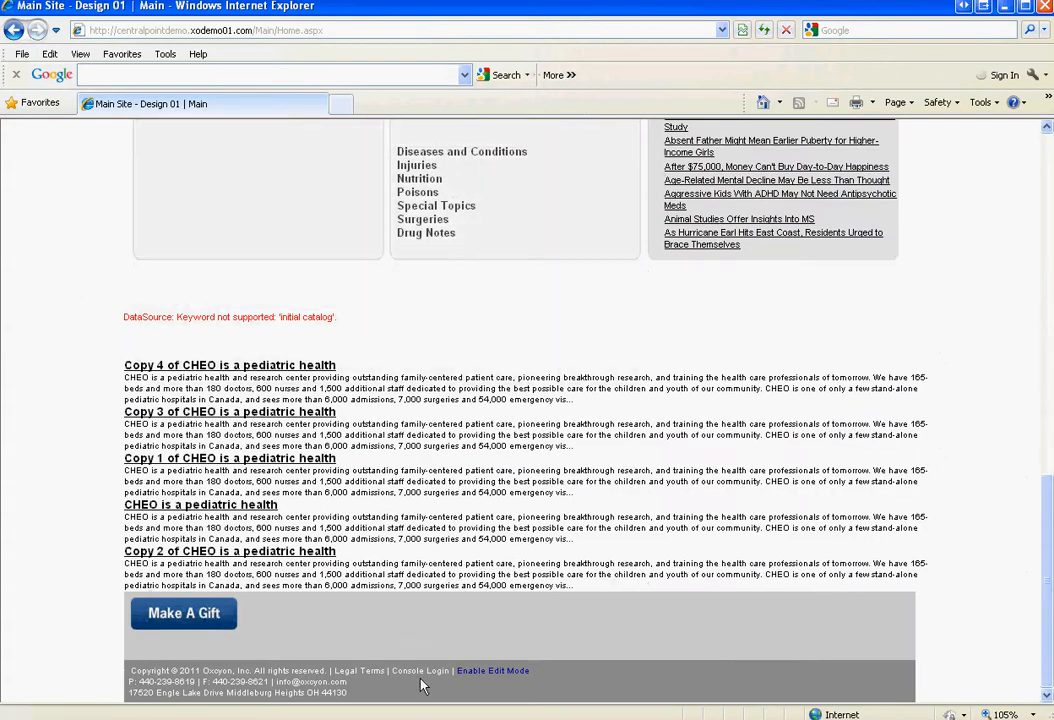
Visit the console login page, go back home, and open the Our Locations list
{"action": "left_click", "coordinate": [421, 671]}
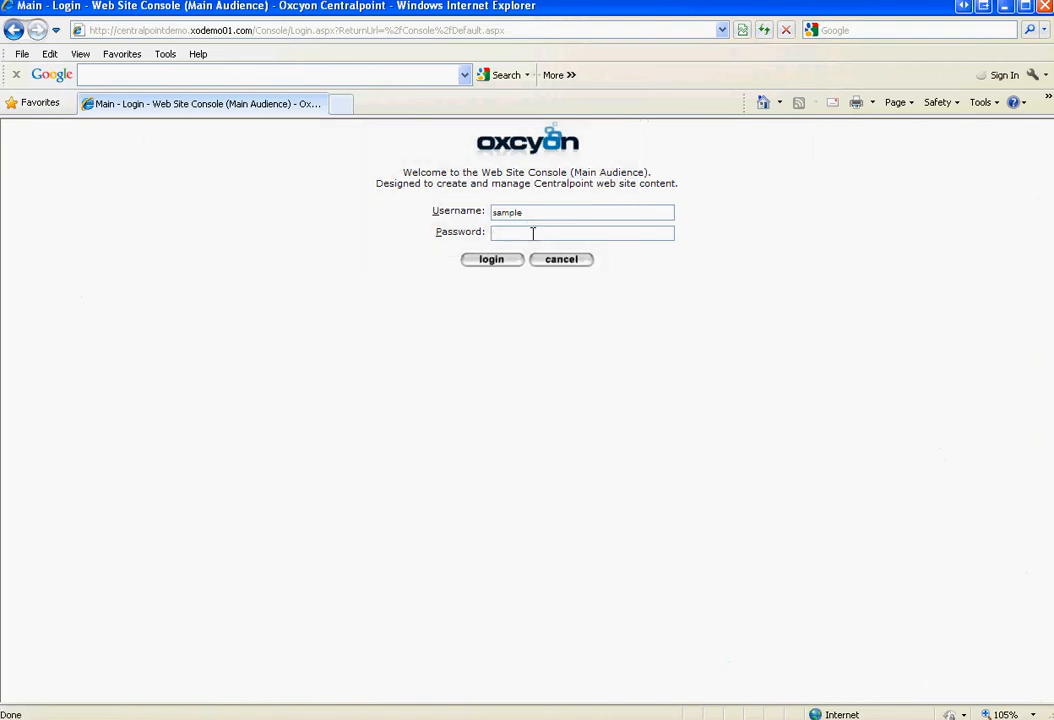
{"action": "left_click", "coordinate": [533, 233]}
{"action": "left_click", "coordinate": [13, 29]}
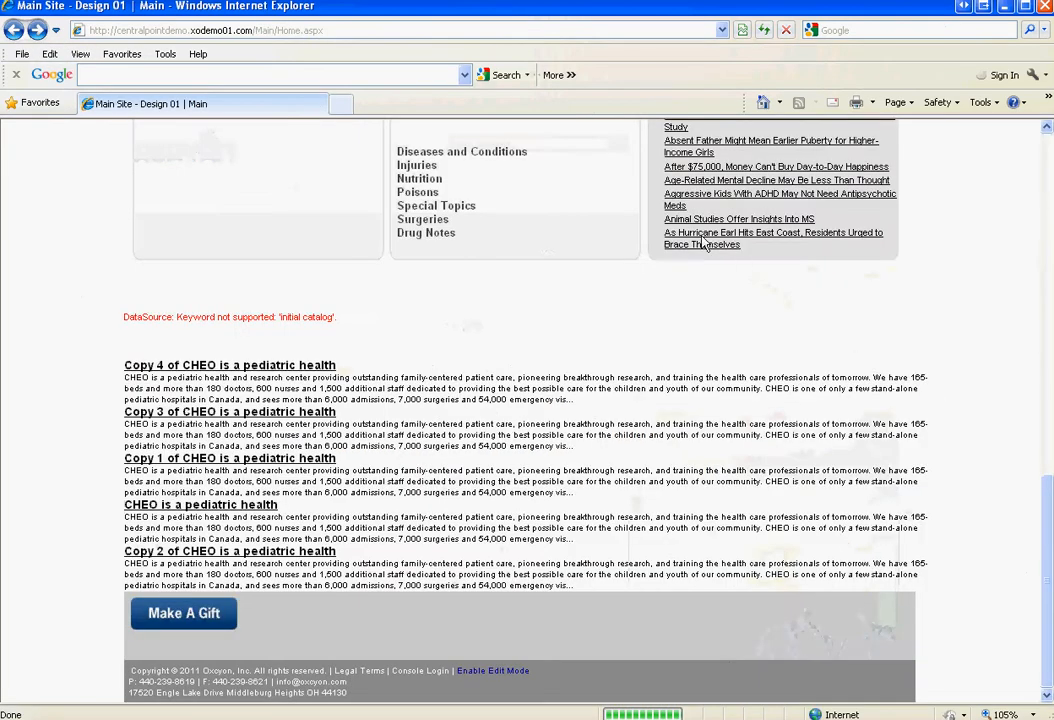
{"action": "left_click_drag", "start_coordinate": [1050, 569], "coordinate": [1049, 188]}
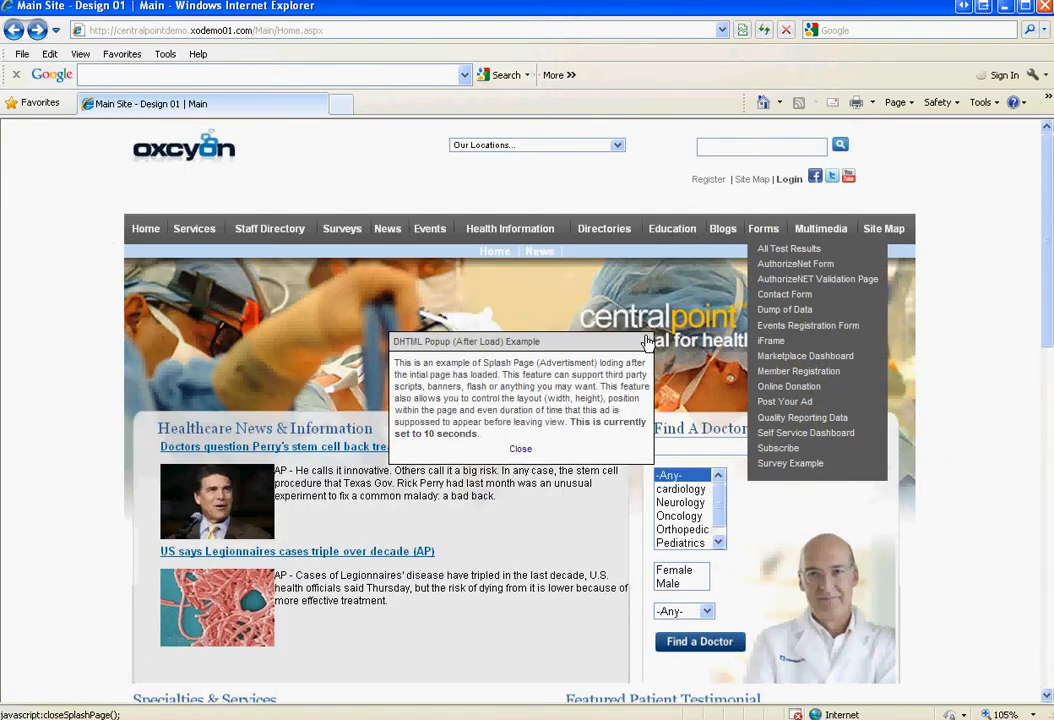
{"action": "left_click", "coordinate": [617, 146]}
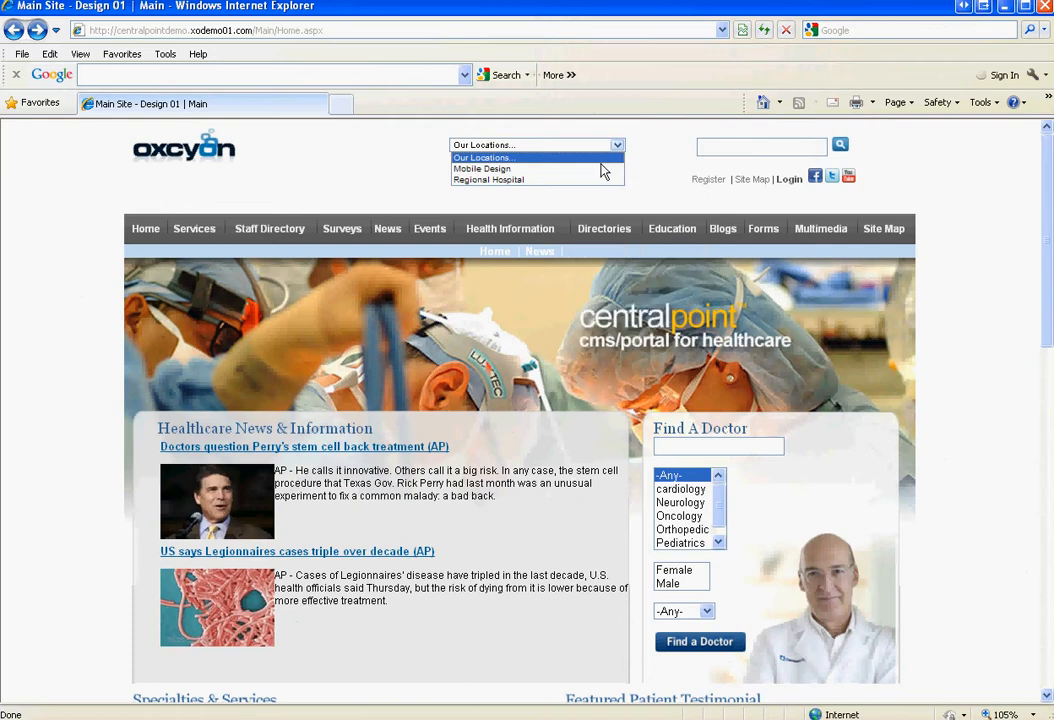
{"action": "left_click", "coordinate": [607, 180]}
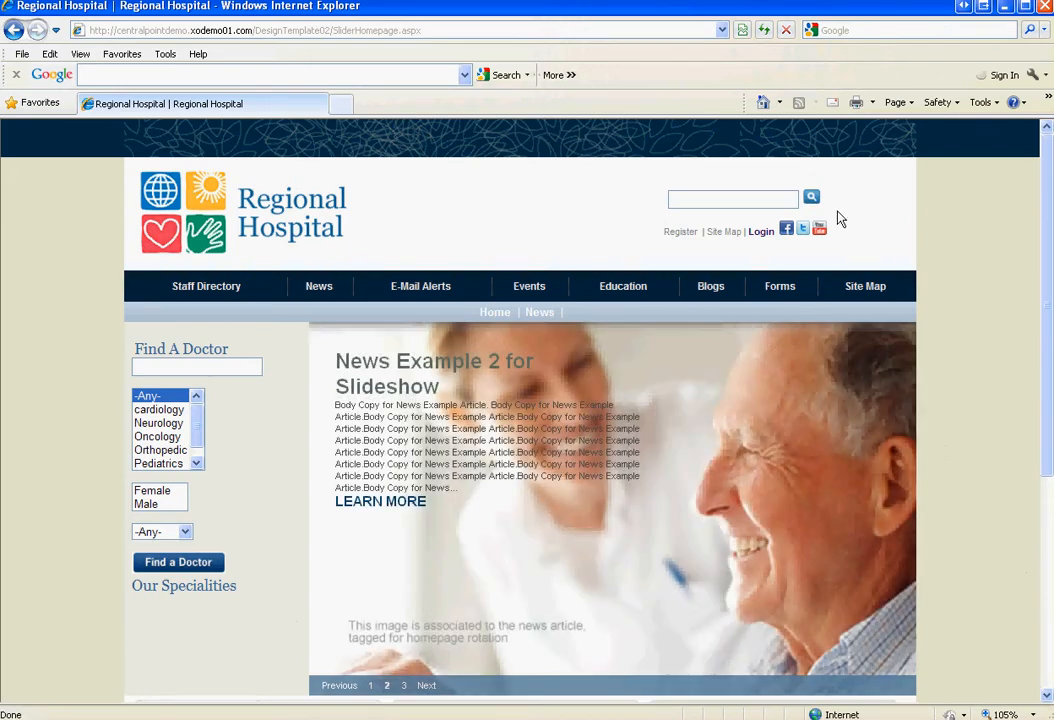
{"action": "left_click", "coordinate": [14, 30]}
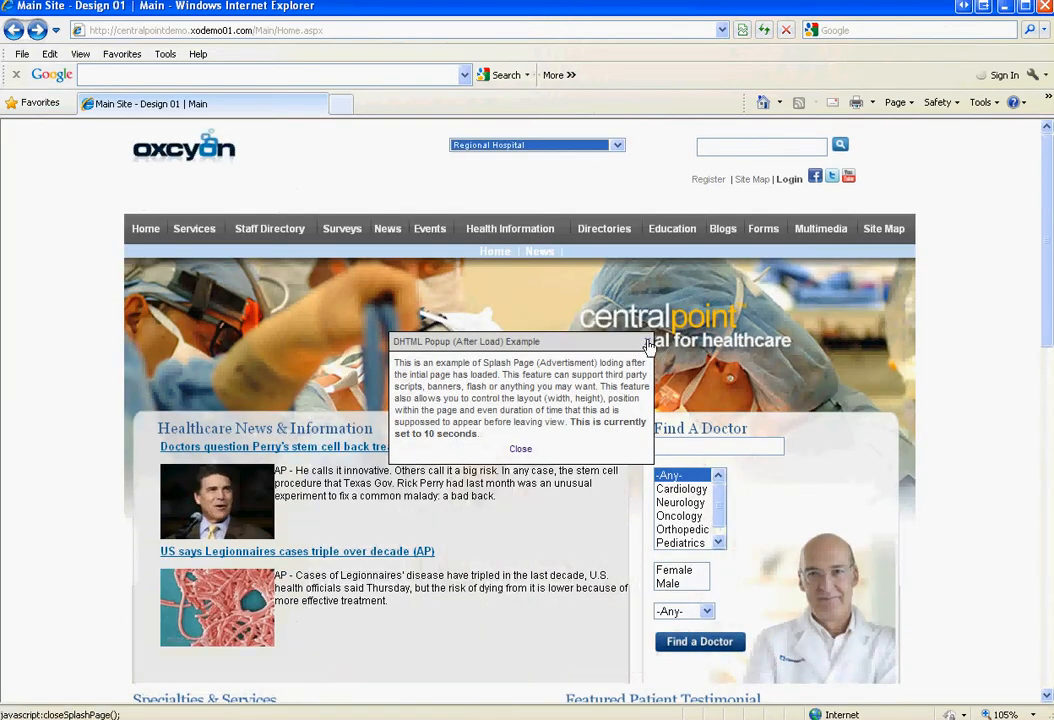
{"action": "left_click", "coordinate": [648, 345]}
{"action": "scroll", "coordinate": [1050, 302], "scroll_direction": "down", "scroll_amount": 15}
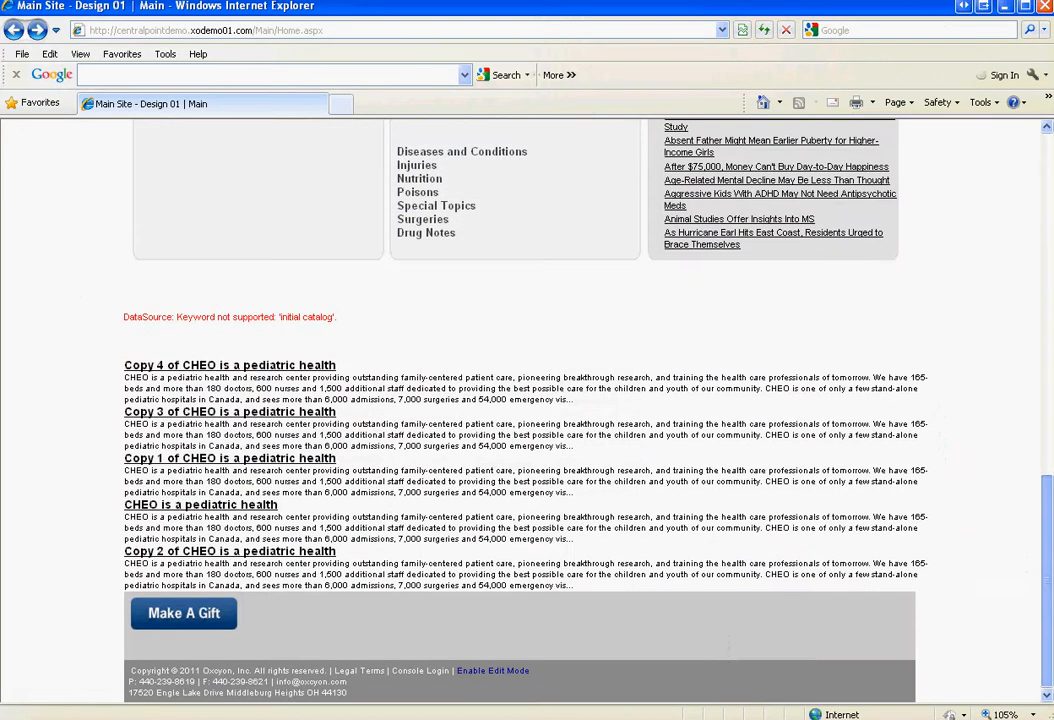
Log in to the console as the new administrator and select Regional Hospital (DesignTemplate02) as current audience
{"action": "left_click", "coordinate": [447, 679]}
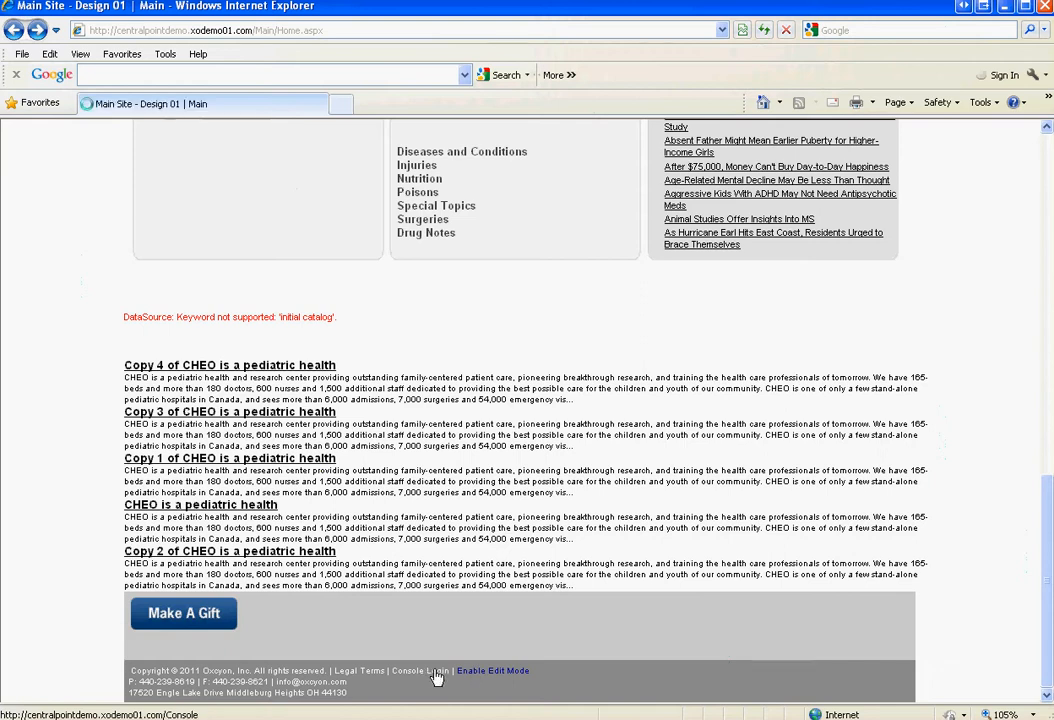
{"action": "double_click", "coordinate": [529, 210]}
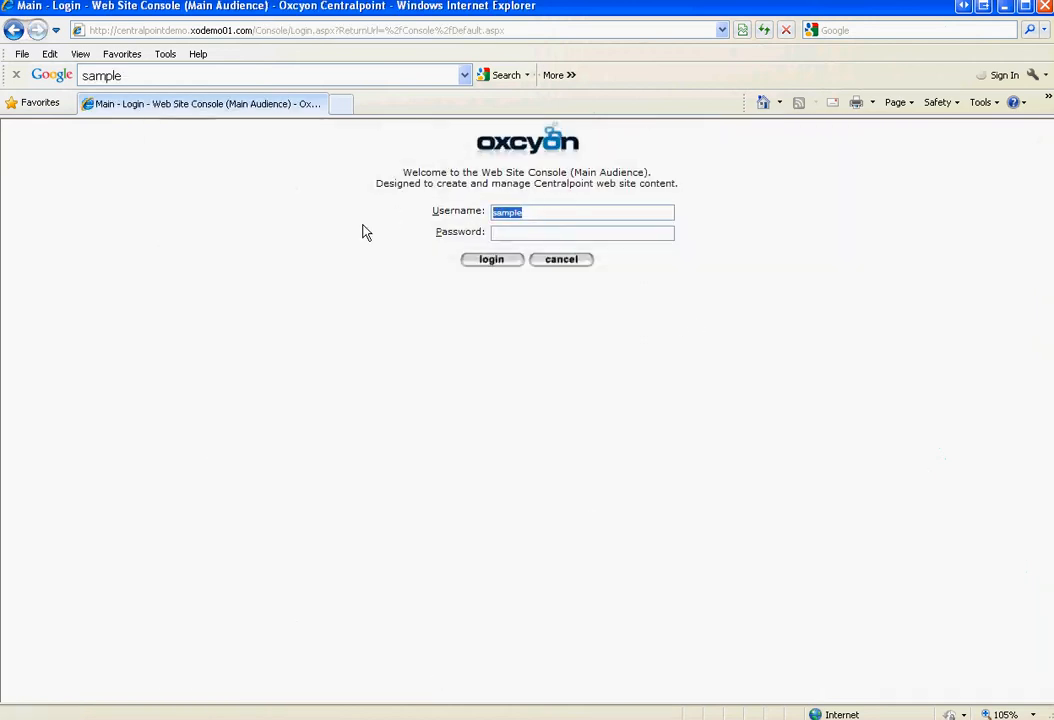
{"action": "type", "text": "JohnDoe"}
{"action": "key", "text": "Tab"}
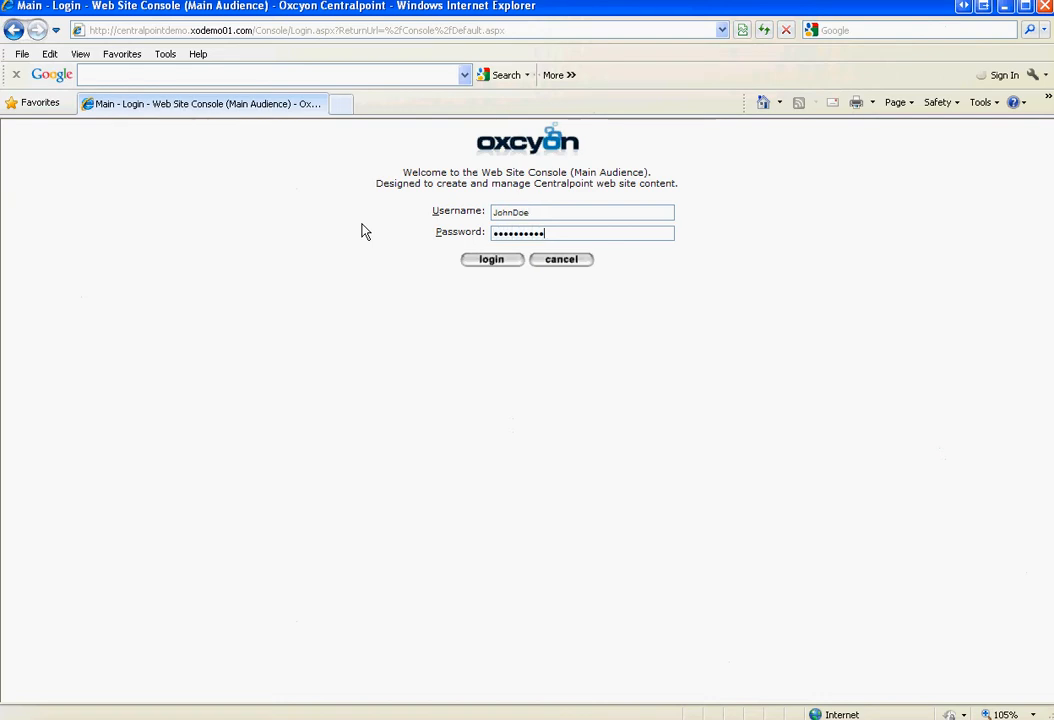
{"action": "left_click", "coordinate": [491, 260]}
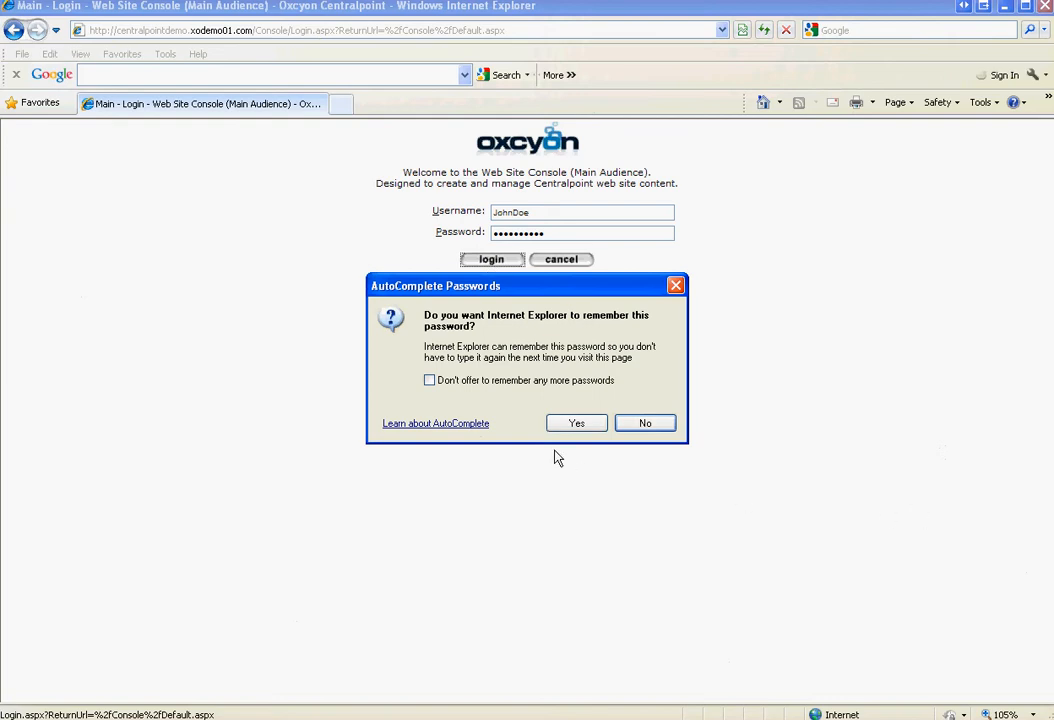
{"action": "left_click", "coordinate": [577, 424]}
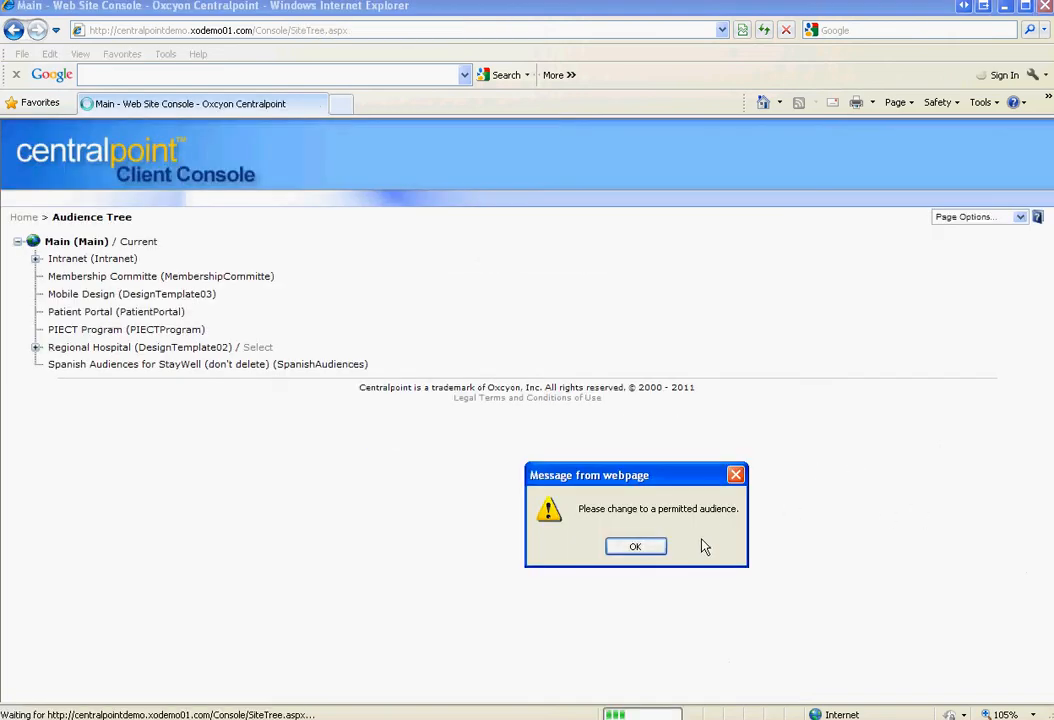
{"action": "left_click", "coordinate": [646, 550]}
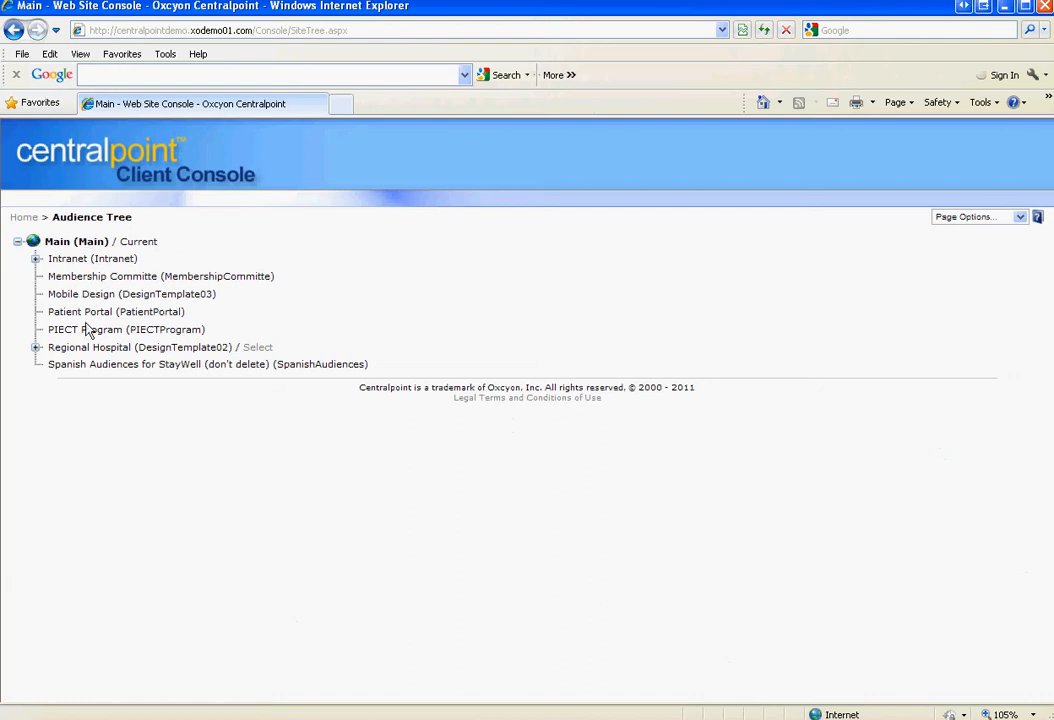
{"action": "left_click", "coordinate": [257, 347]}
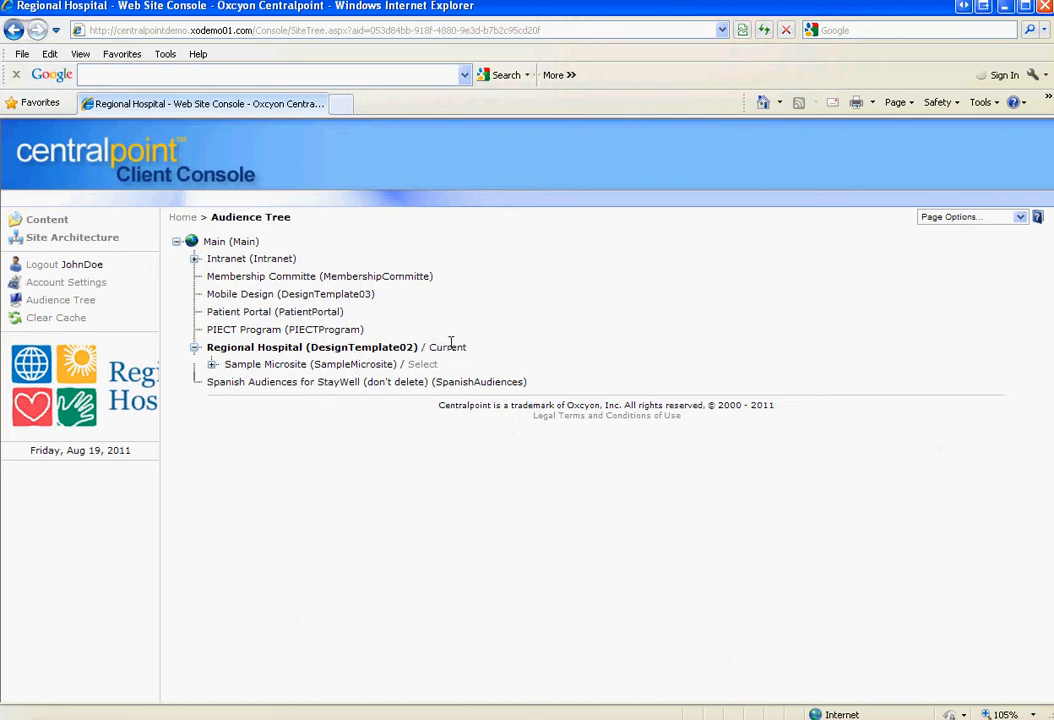
Start a new navigation item, expand Regional Hospital's audiences, then open Content > News
{"action": "left_click", "coordinate": [80, 239]}
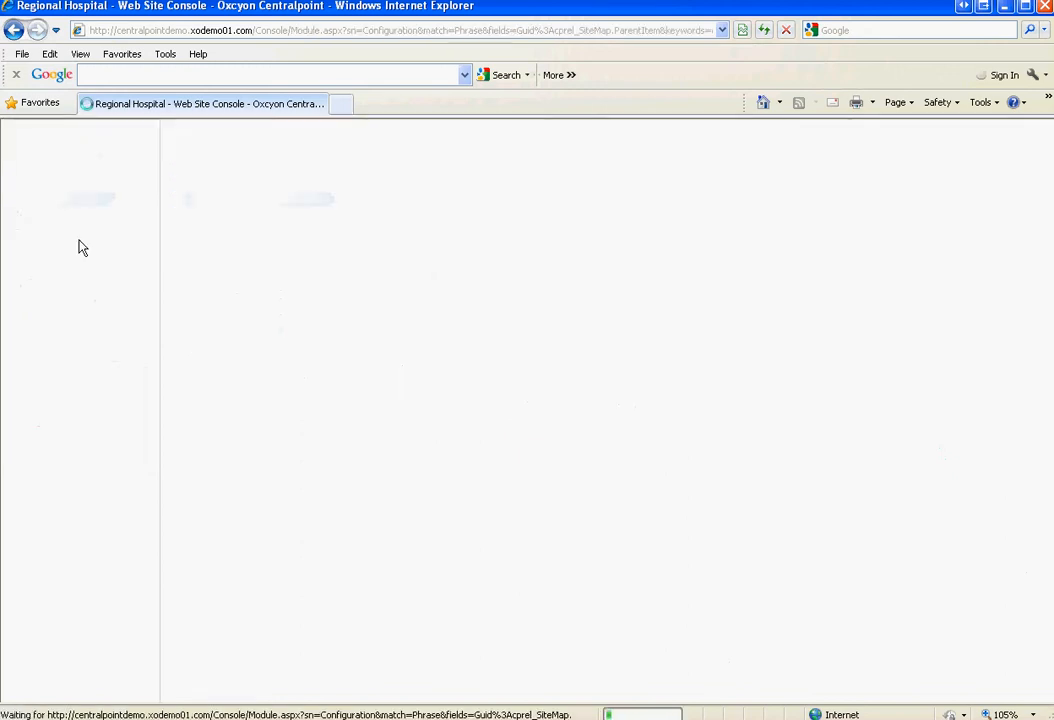
{"action": "left_click", "coordinate": [58, 252]}
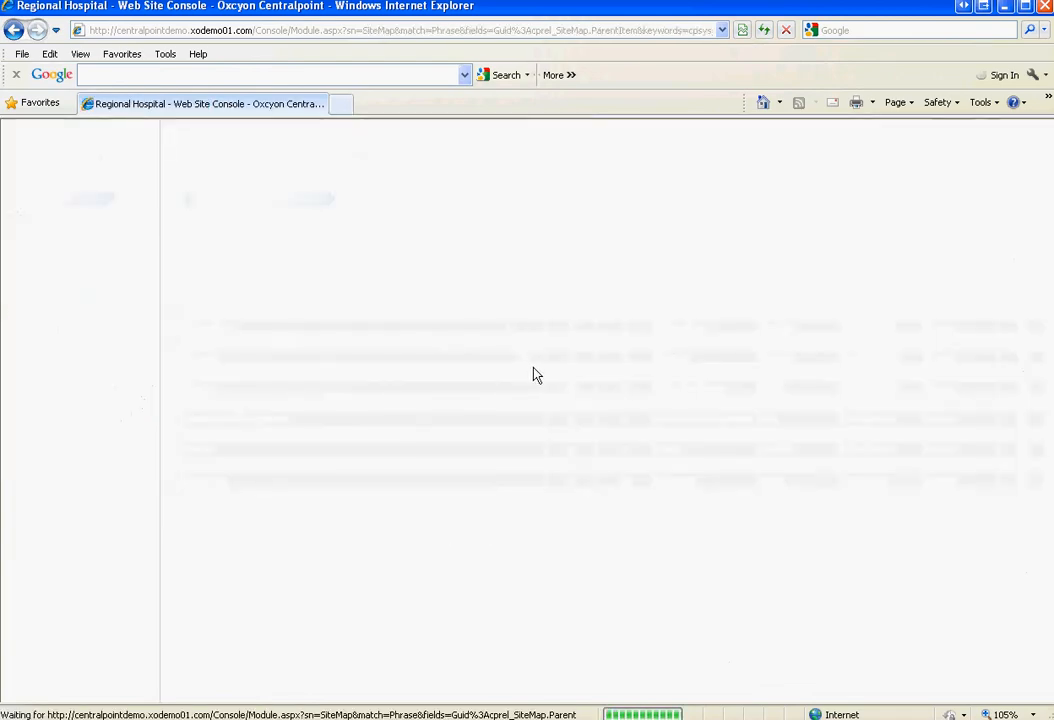
{"action": "left_click", "coordinate": [204, 243]}
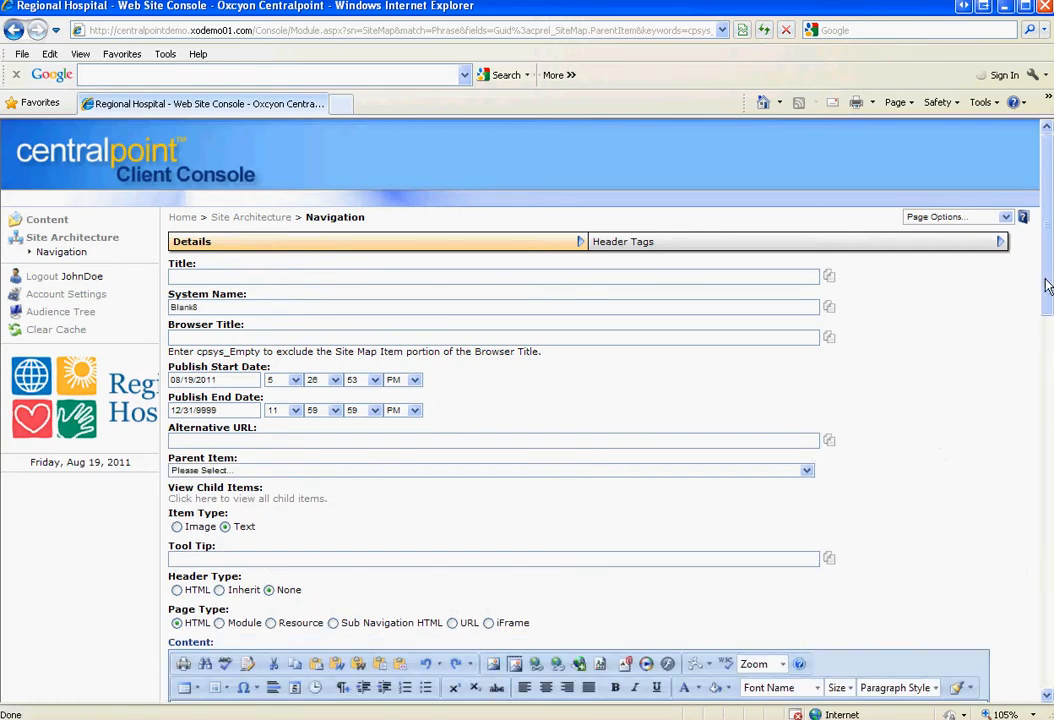
{"action": "left_click_drag", "start_coordinate": [1047, 287], "coordinate": [1047, 660]}
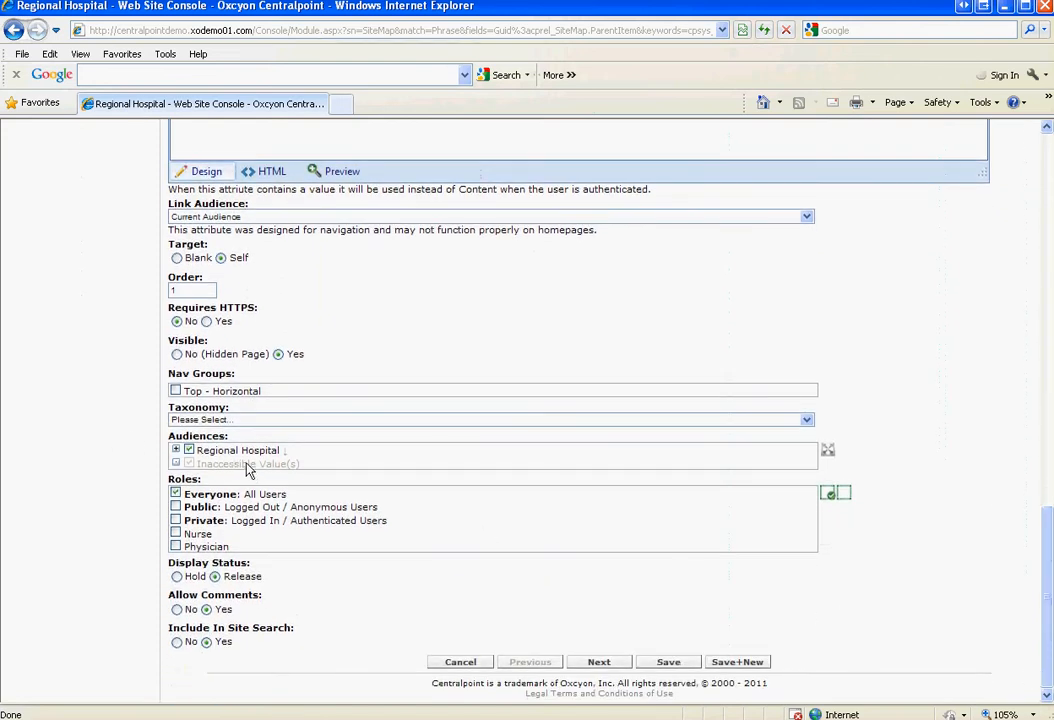
{"action": "left_click", "coordinate": [176, 450]}
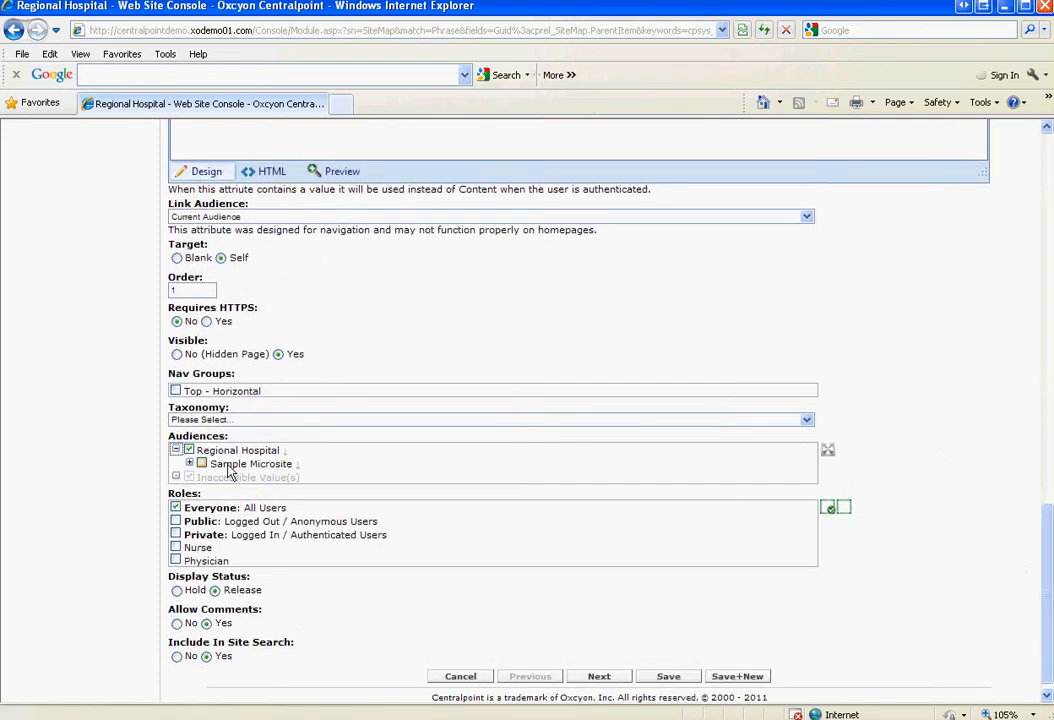
{"action": "left_click", "coordinate": [189, 463]}
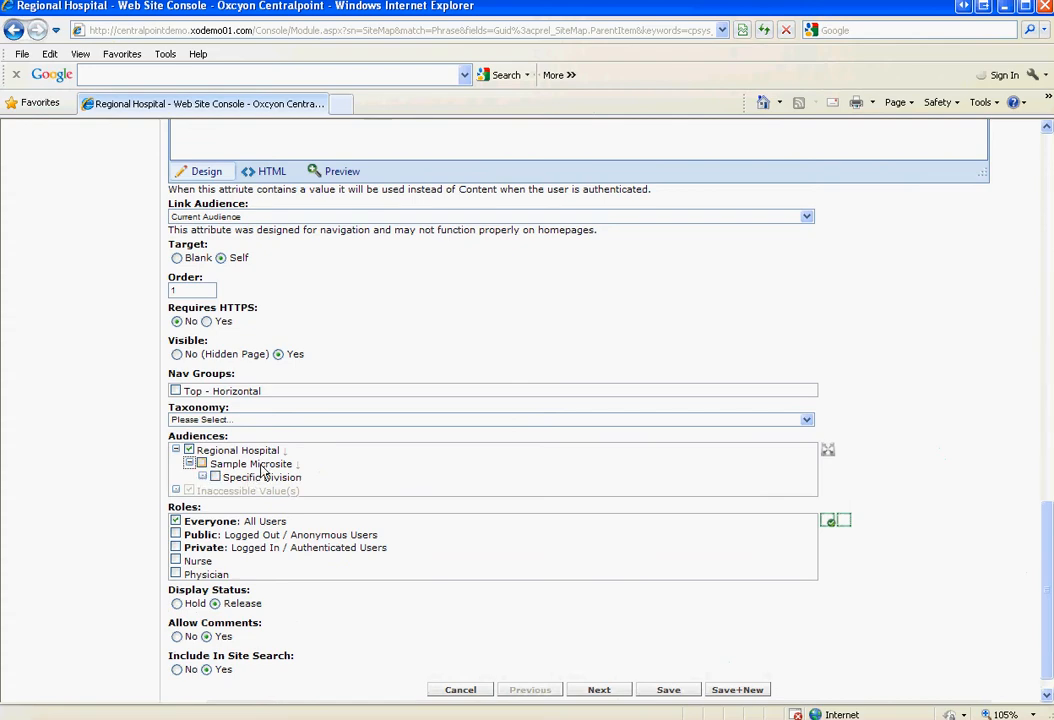
{"action": "scroll", "coordinate": [1049, 641], "scroll_direction": "up", "scroll_amount": 10}
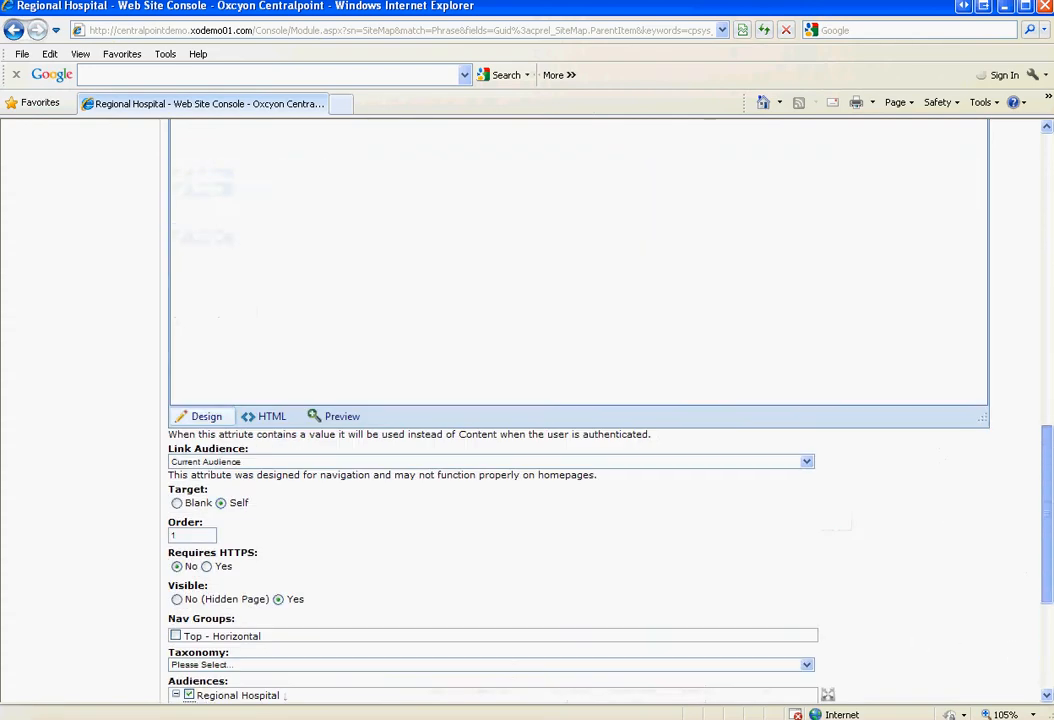
{"action": "left_click", "coordinate": [45, 222]}
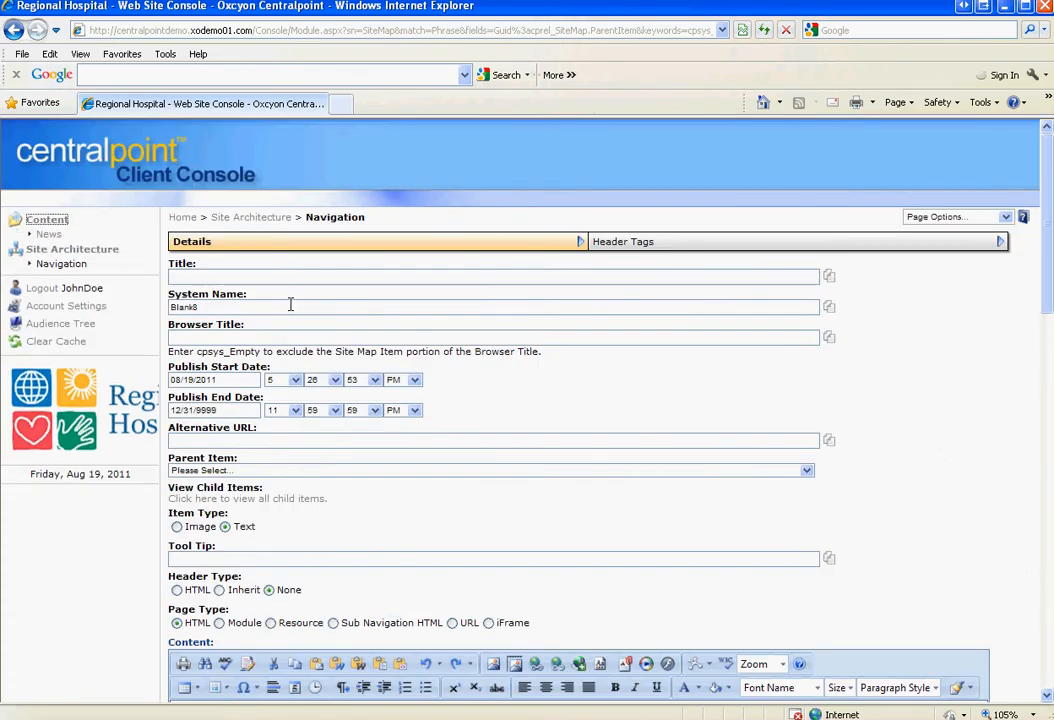
{"action": "left_click", "coordinate": [48, 234]}
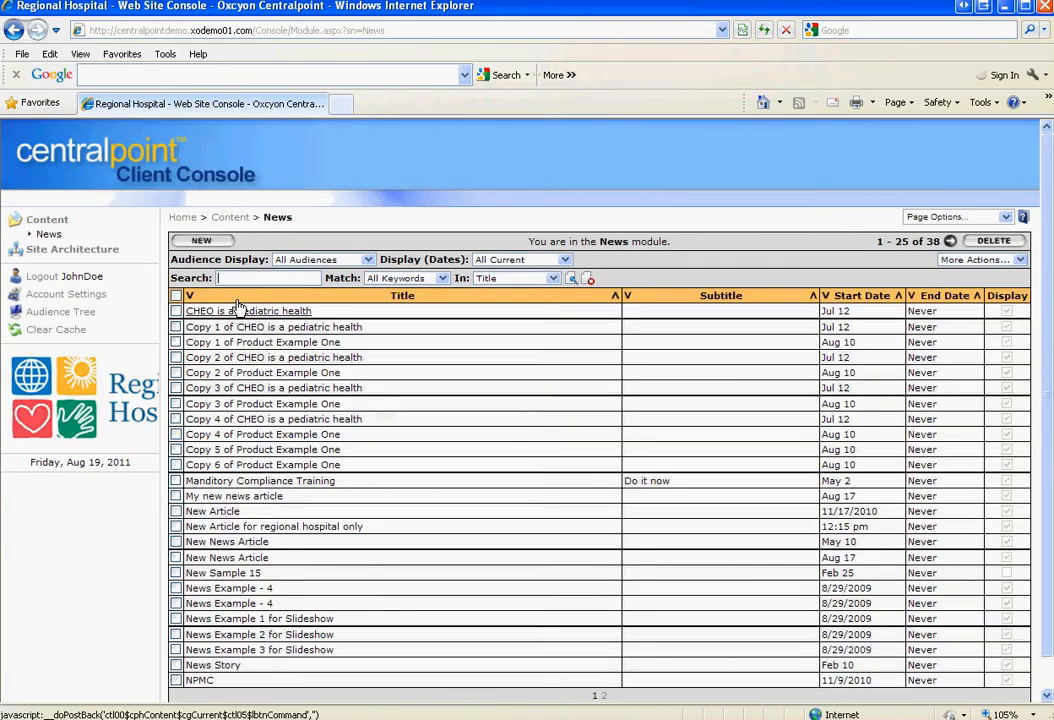
Create a news article titled 'Sample Article' with caption 'sam' and body copy 'test'
{"action": "left_click", "coordinate": [210, 240]}
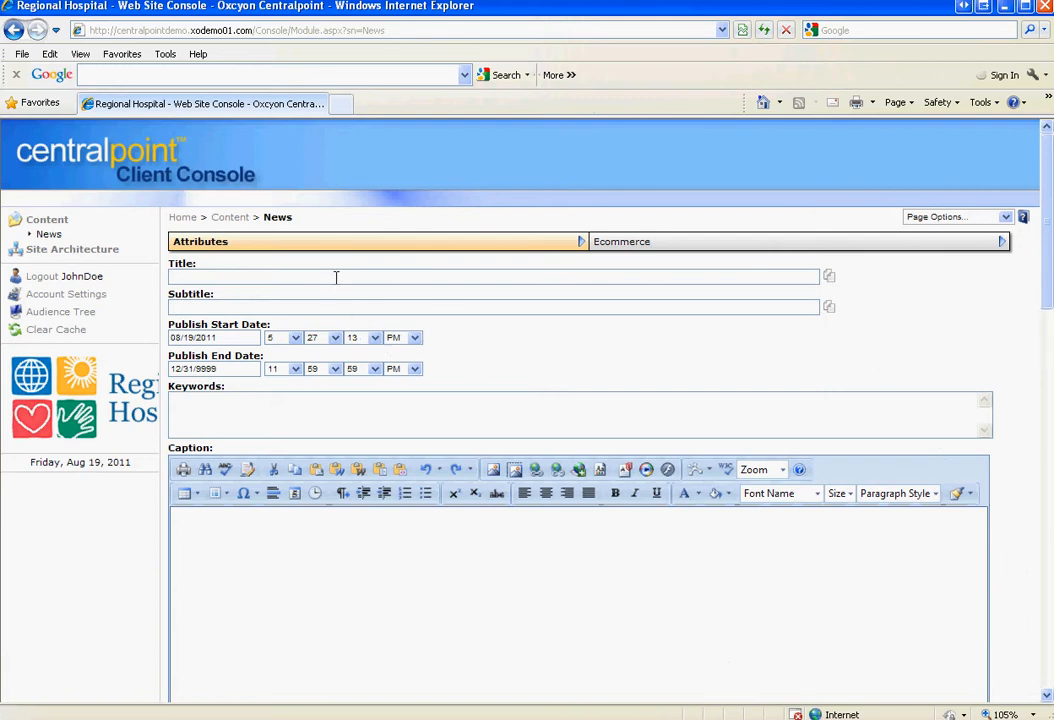
{"action": "type", "text": "Sample Artile"}
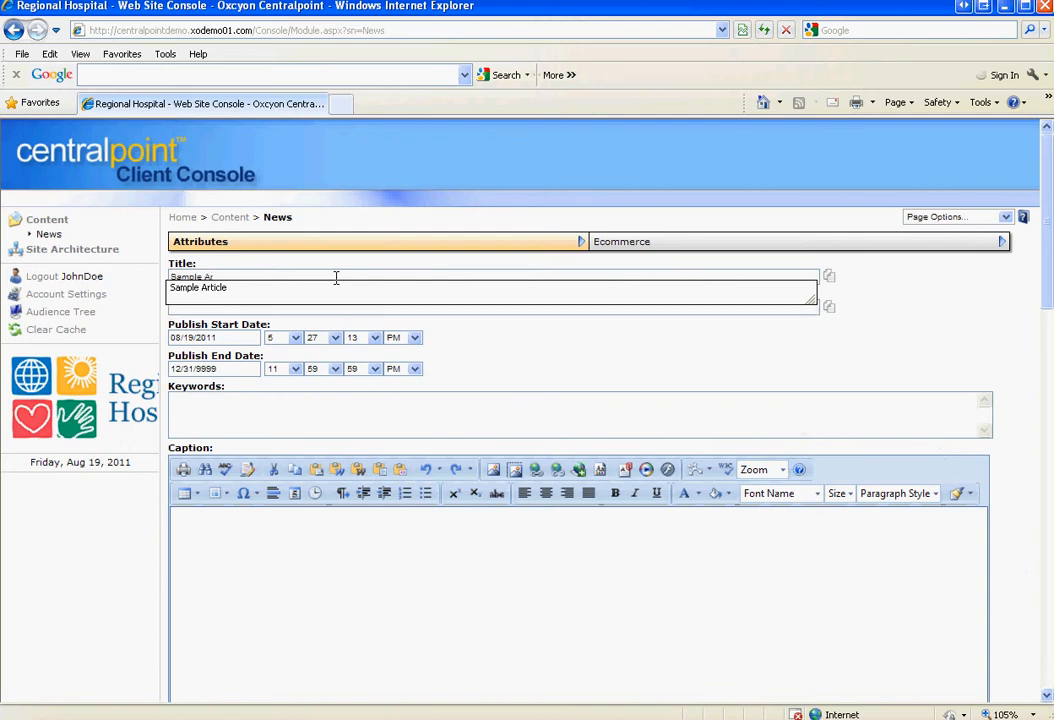
{"action": "key", "text": "BackSpace"}
{"action": "key", "text": "BackSpace"}
{"action": "type", "text": "cle"}
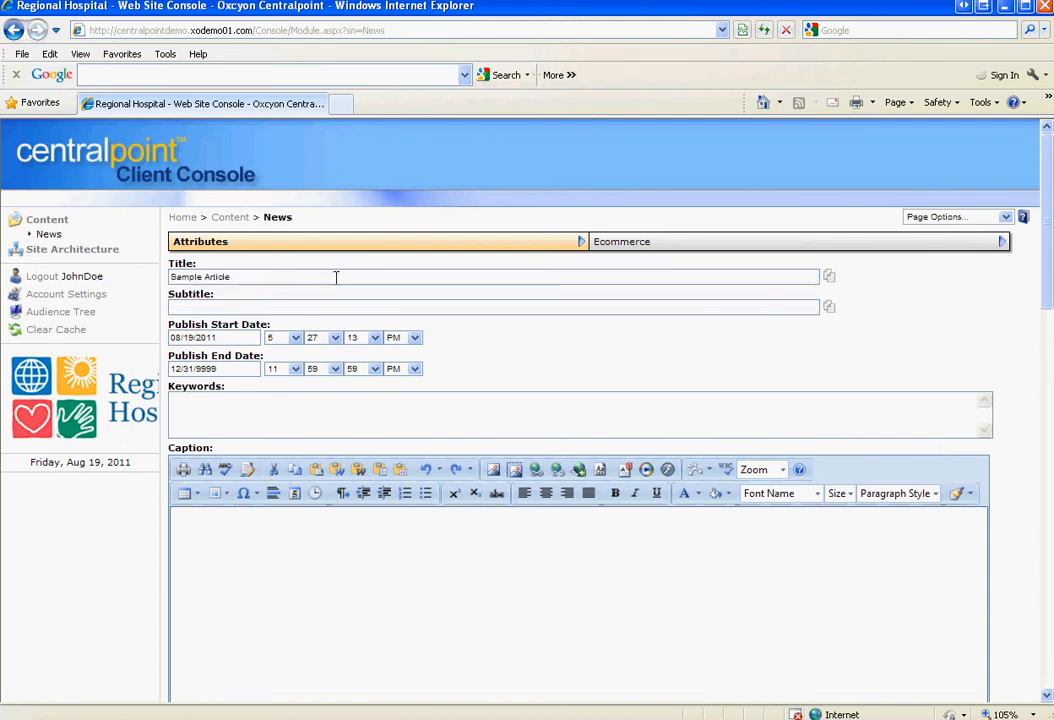
{"action": "left_click", "coordinate": [461, 589]}
{"action": "type", "text": "sample"}
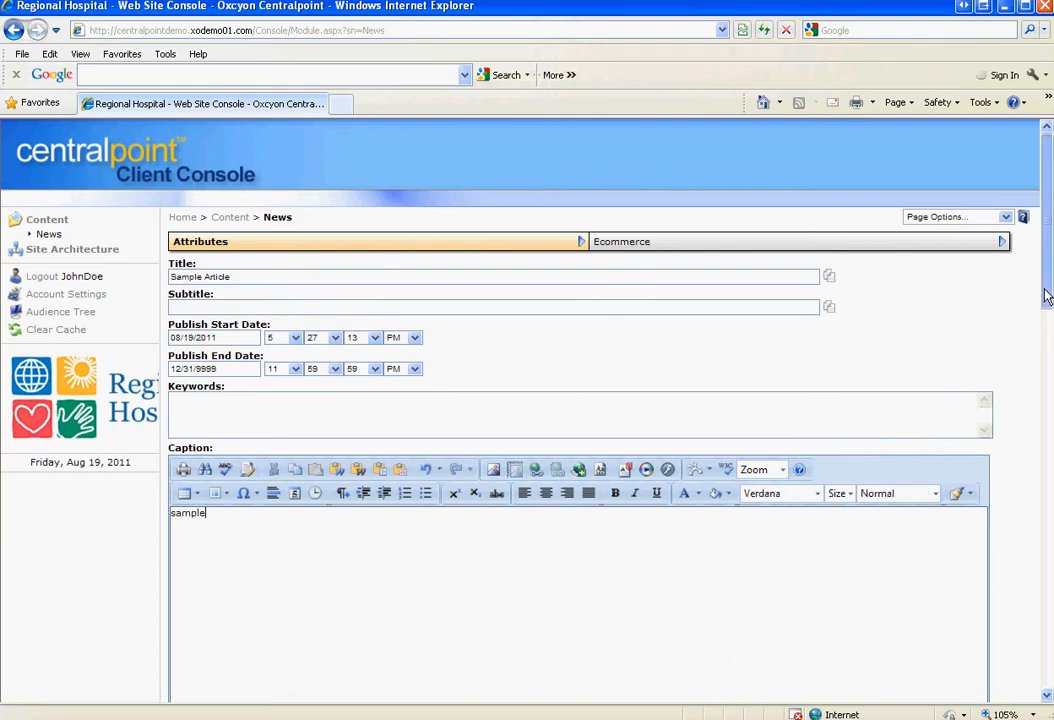
{"action": "scroll", "coordinate": [1040, 289], "scroll_direction": "down", "scroll_amount": 10}
{"action": "scroll", "coordinate": [588, 489], "scroll_direction": "up", "scroll_amount": 5}
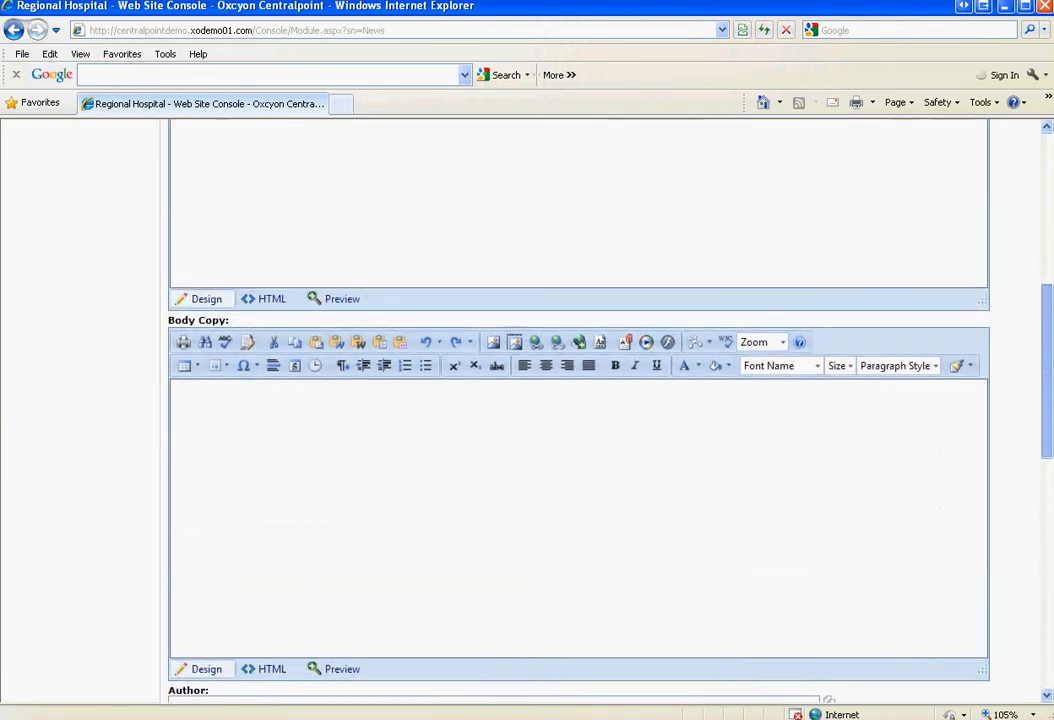
{"action": "left_click", "coordinate": [826, 463]}
{"action": "type", "text": "test"}
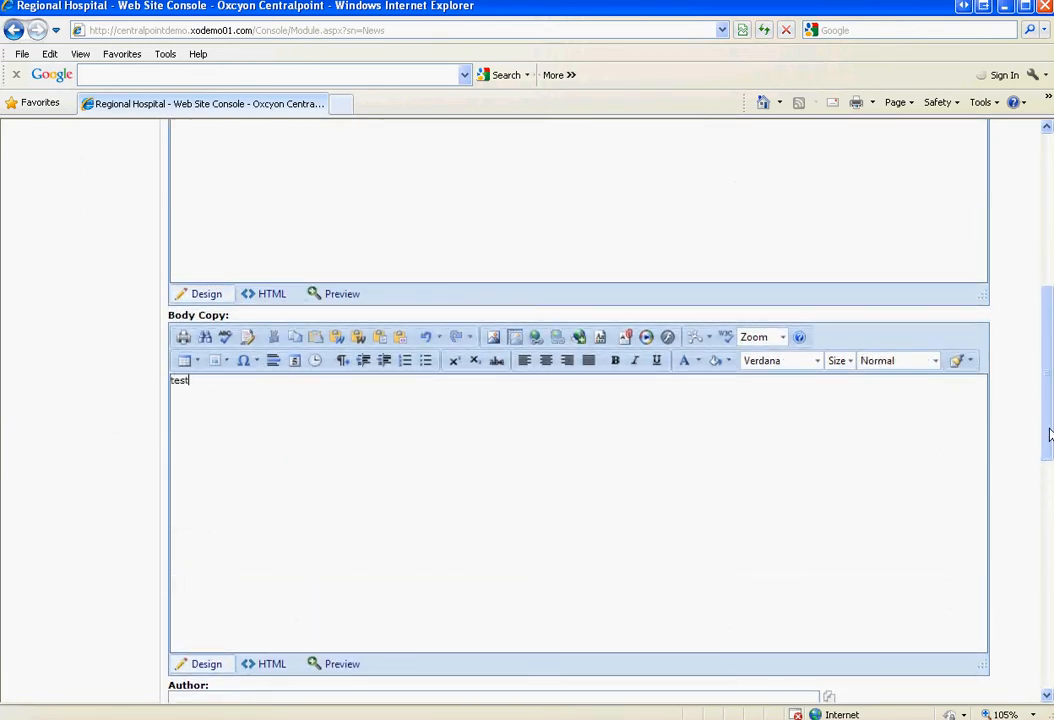
Tag the article under News > Press Release and log out of the console
{"action": "scroll", "coordinate": [1049, 434], "scroll_direction": "down", "scroll_amount": 6}
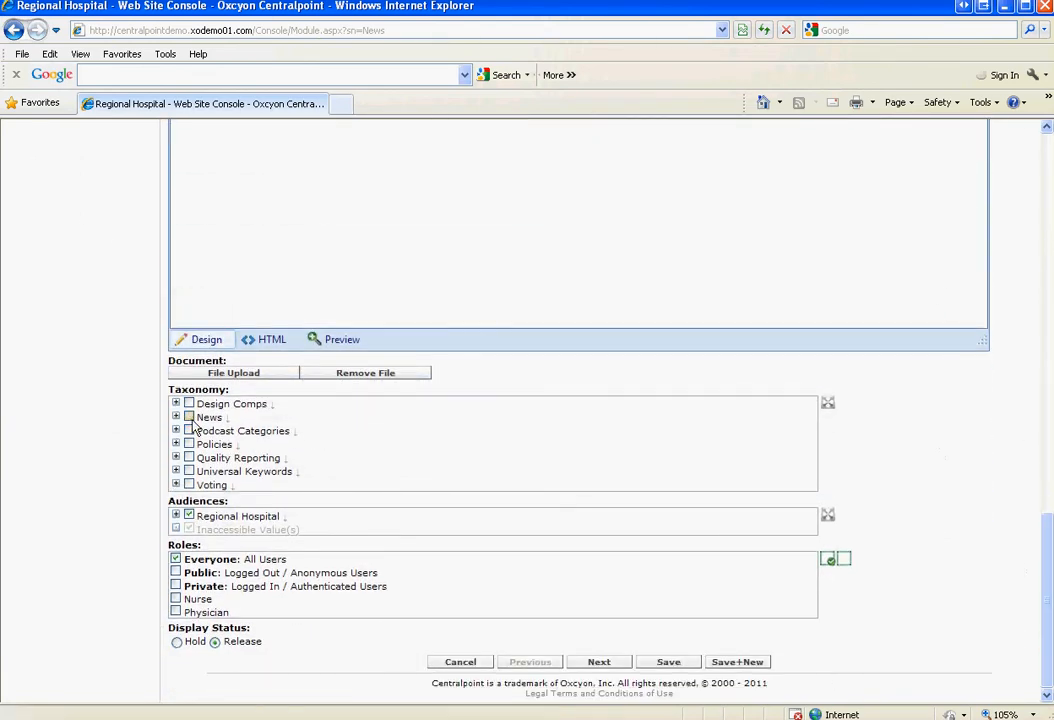
{"action": "left_click", "coordinate": [176, 417]}
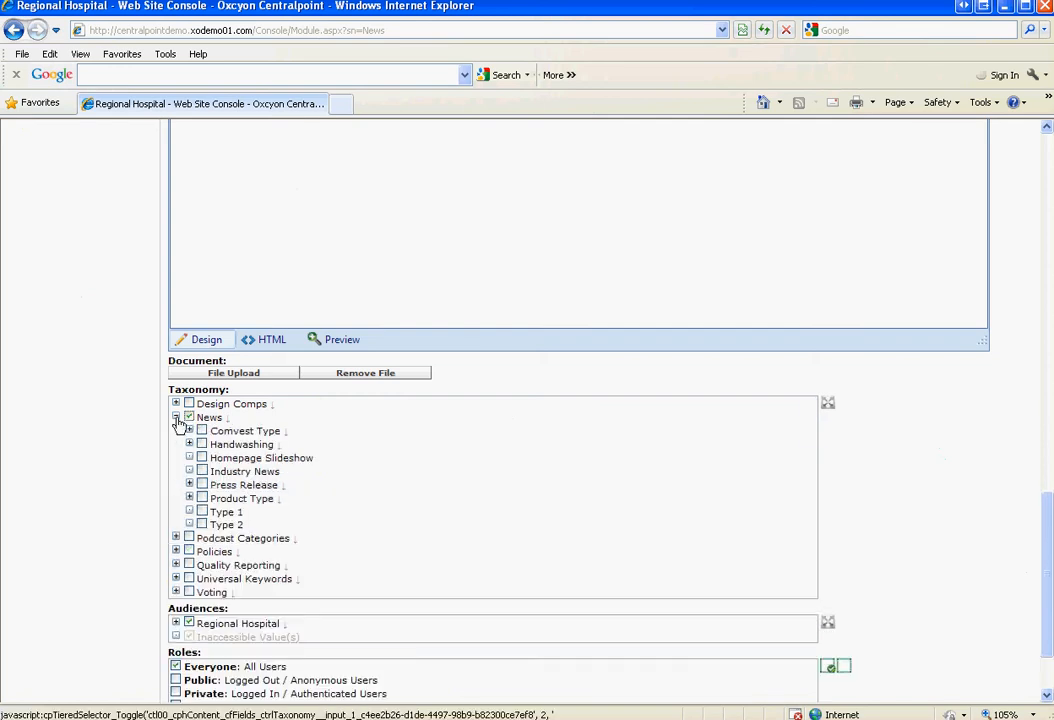
{"action": "left_click", "coordinate": [202, 485]}
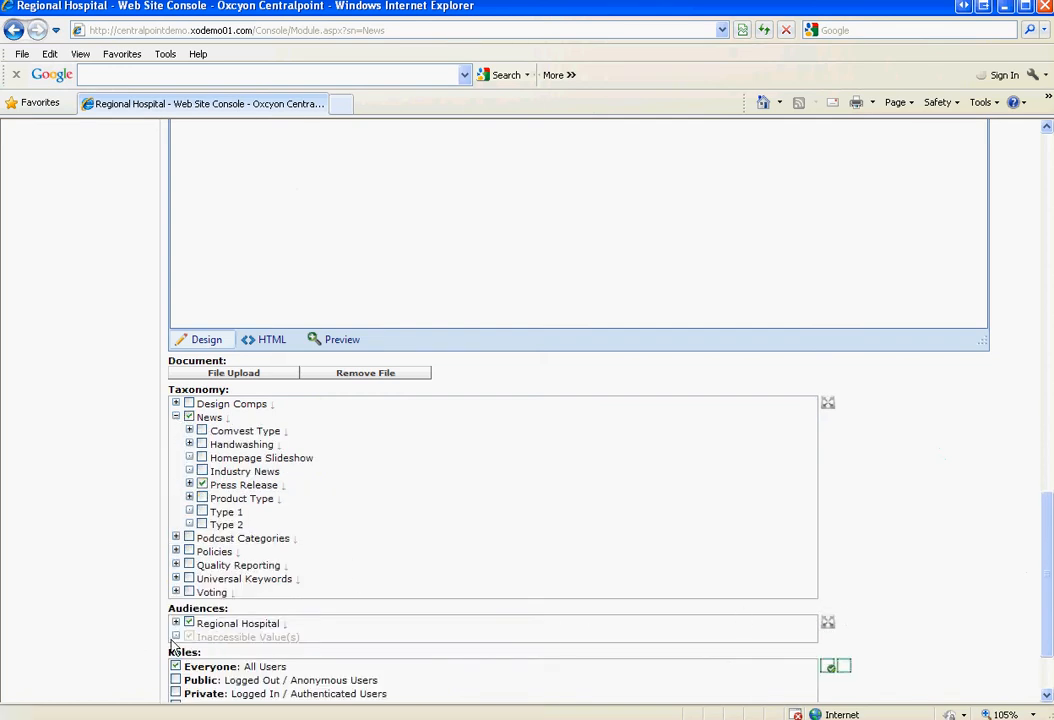
{"action": "scroll", "coordinate": [1043, 555], "scroll_direction": "down", "scroll_amount": 3}
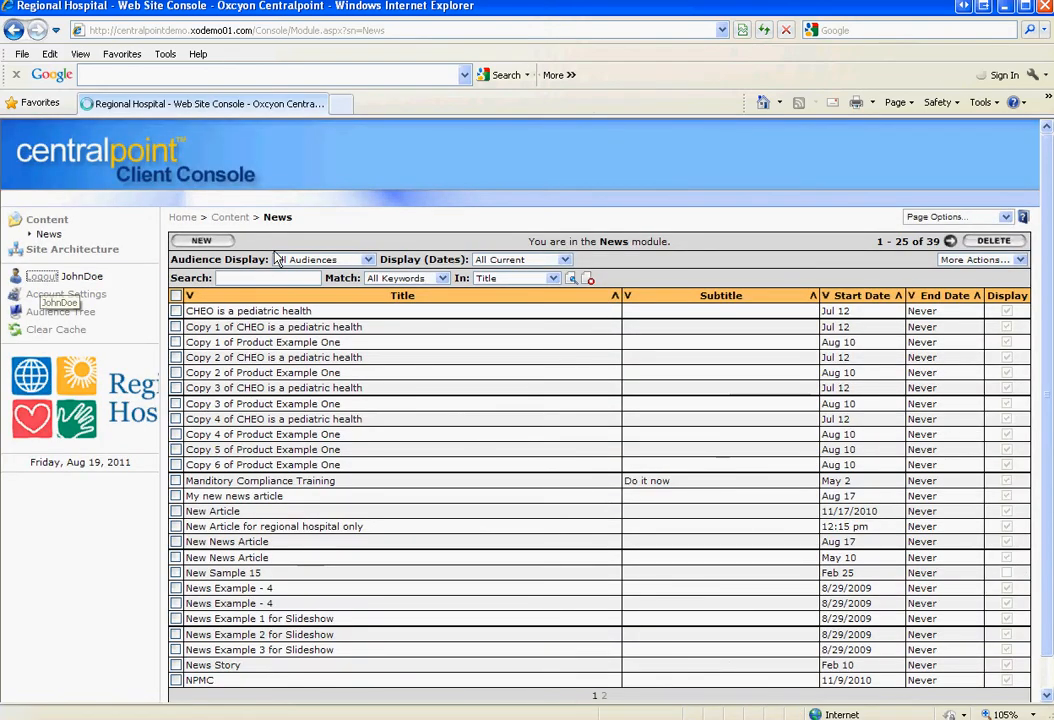
{"action": "left_click", "coordinate": [41, 276]}
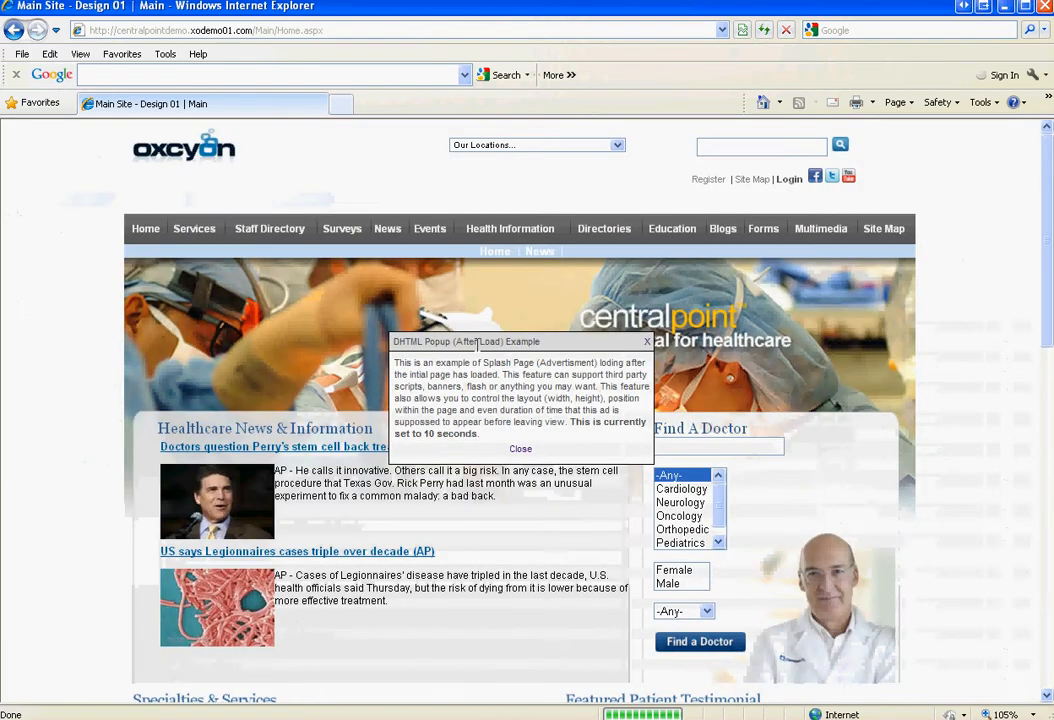
On the Regional Hospital site, list all News articles and open the Sample Article page
{"action": "left_click", "coordinate": [645, 342]}
{"action": "left_click", "coordinate": [617, 146]}
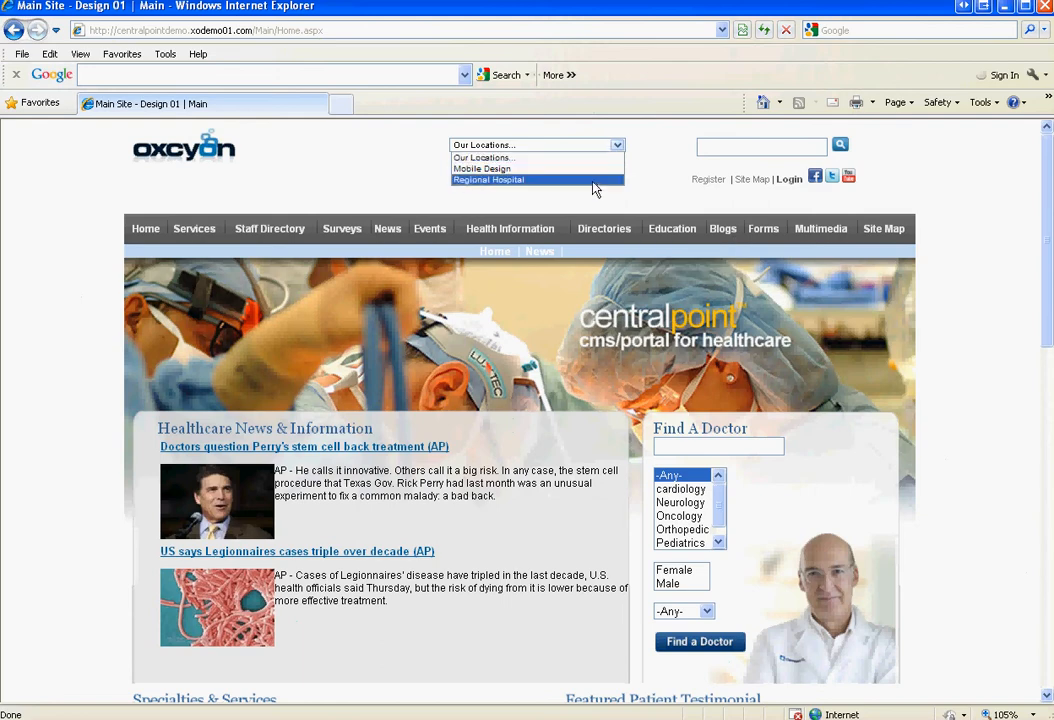
{"action": "left_click", "coordinate": [595, 180]}
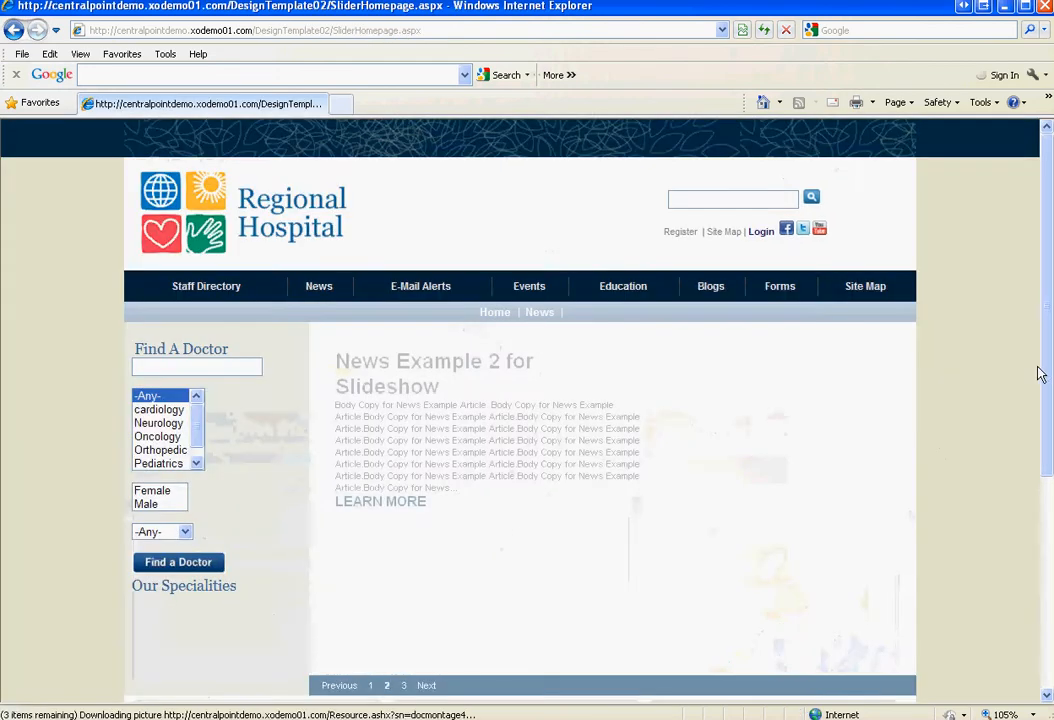
{"action": "left_click", "coordinate": [329, 296]}
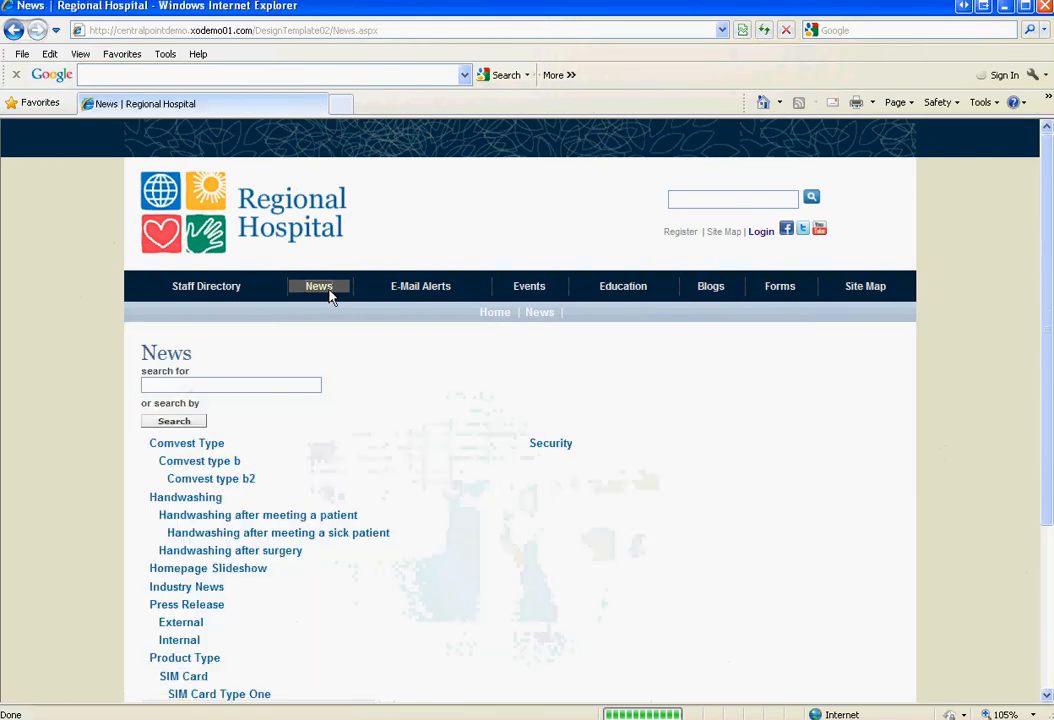
{"action": "left_click", "coordinate": [180, 437]}
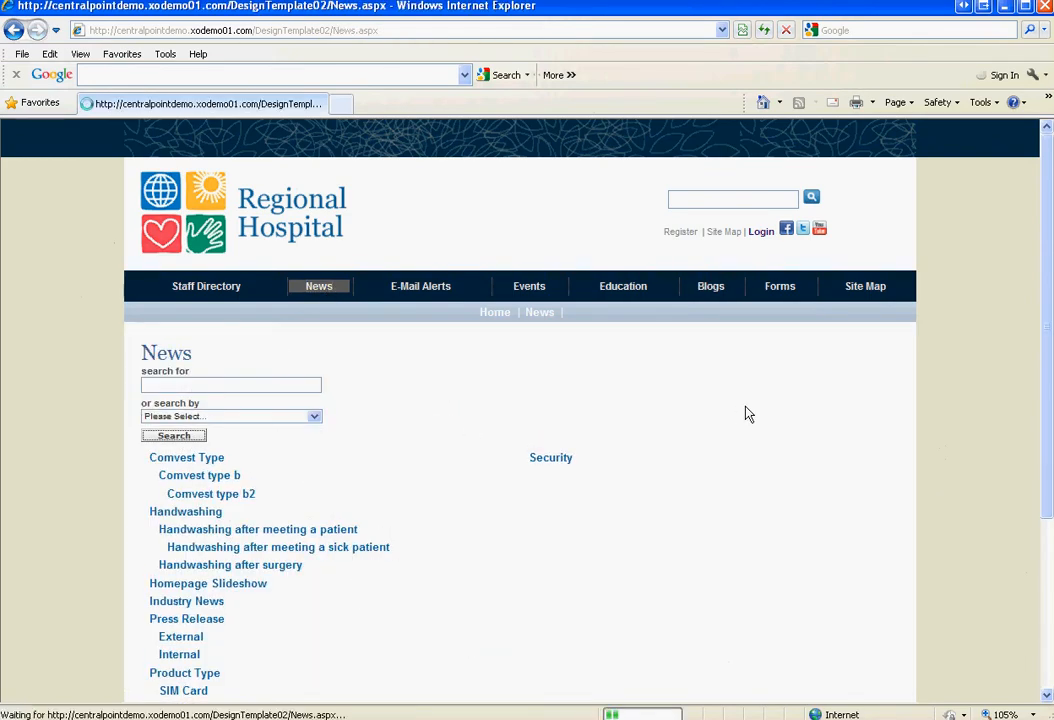
{"action": "left_click", "coordinate": [168, 434]}
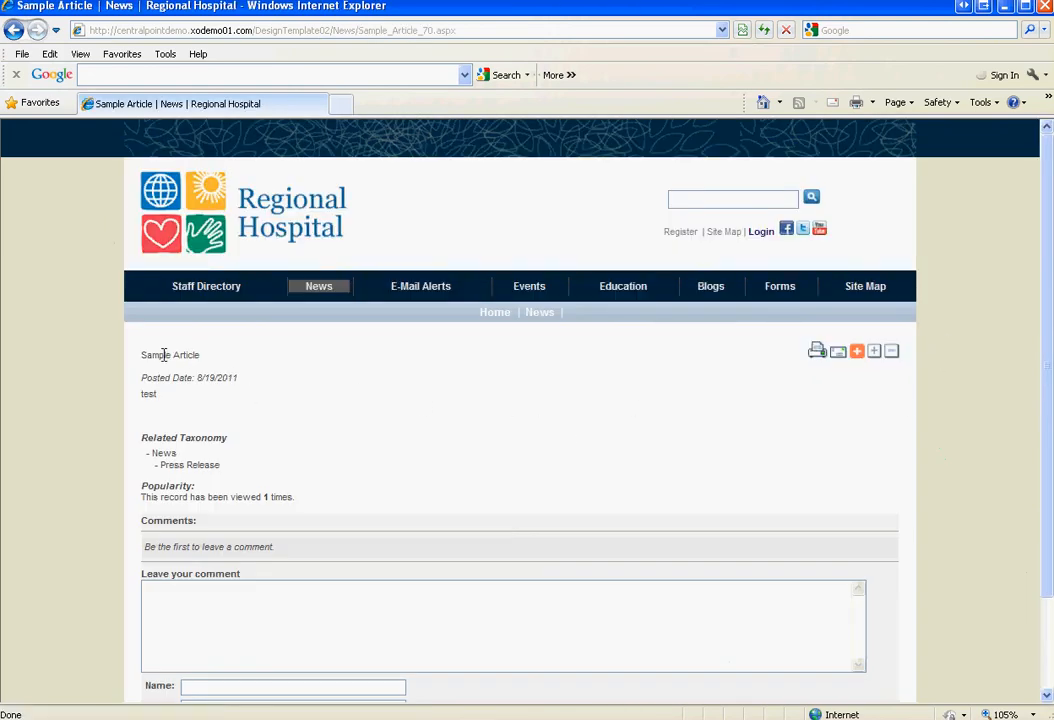
{"action": "left_click_drag", "start_coordinate": [163, 355], "coordinate": [292, 440]}
{"action": "left_click", "coordinate": [840, 478]}
{"action": "mouse_move", "coordinate": [1050, 455]}
{"action": "left_mouse_down"}
{"action": "mouse_move", "coordinate": [1050, 548]}
{"action": "mouse_move", "coordinate": [1050, 467]}
{"action": "left_mouse_up"}
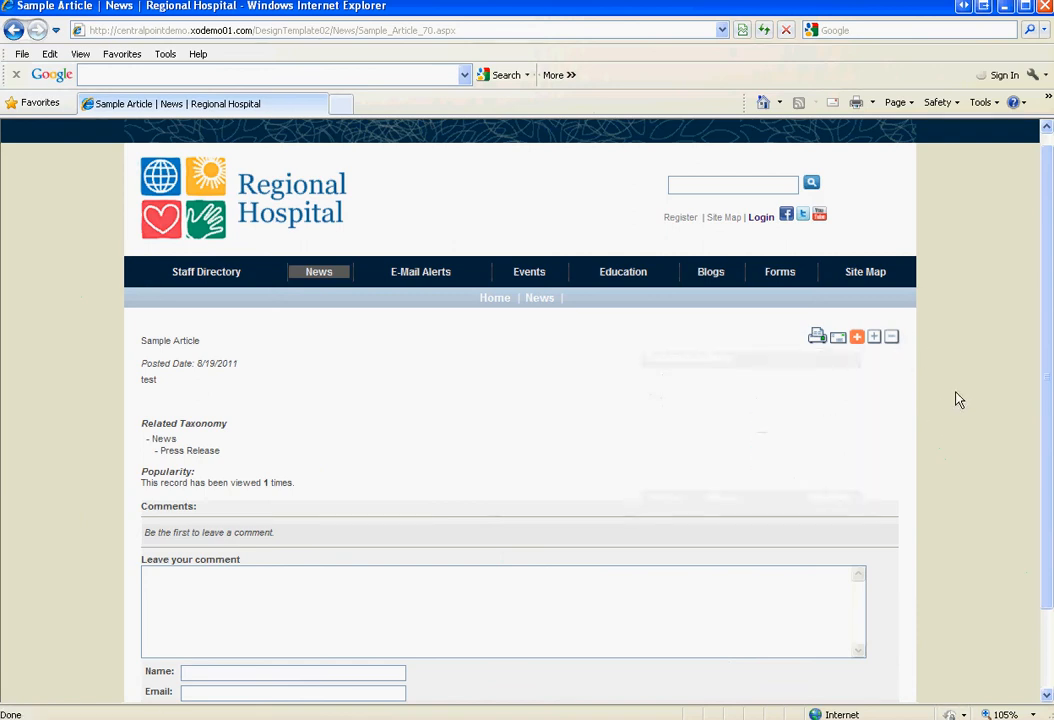
Trim the browser address to the site domain to load the Main site's home page
{"action": "left_click", "coordinate": [203, 33]}
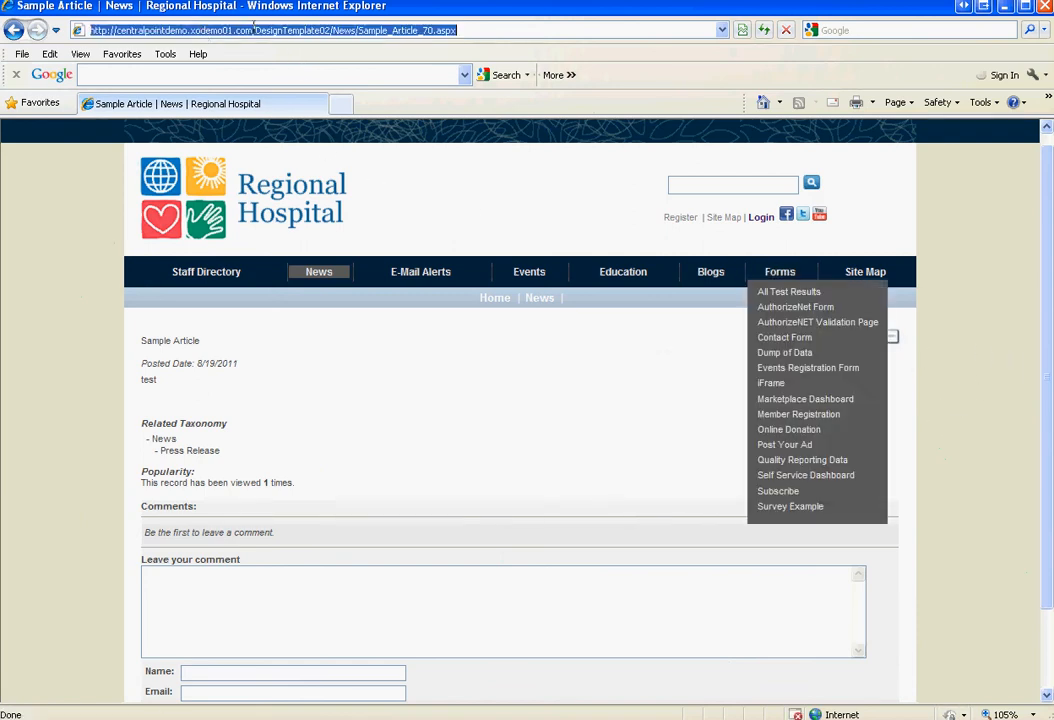
{"action": "left_click", "coordinate": [255, 28]}
{"action": "key", "text": "shift+End"}
{"action": "key", "text": "BackSpace"}
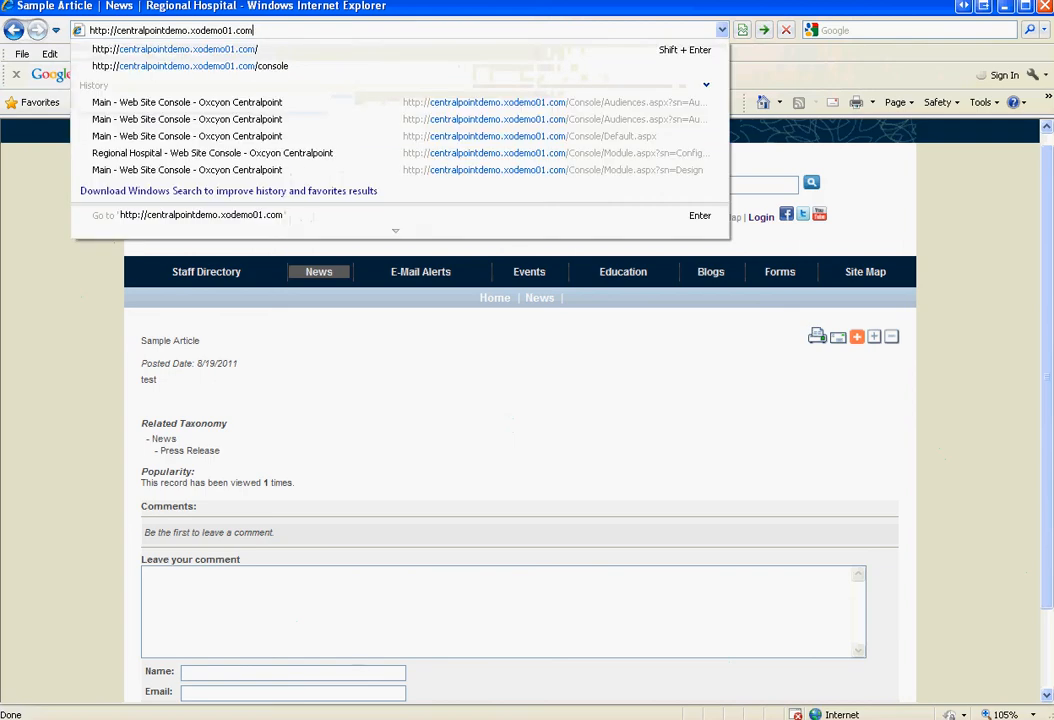
{"action": "key", "text": "Return"}
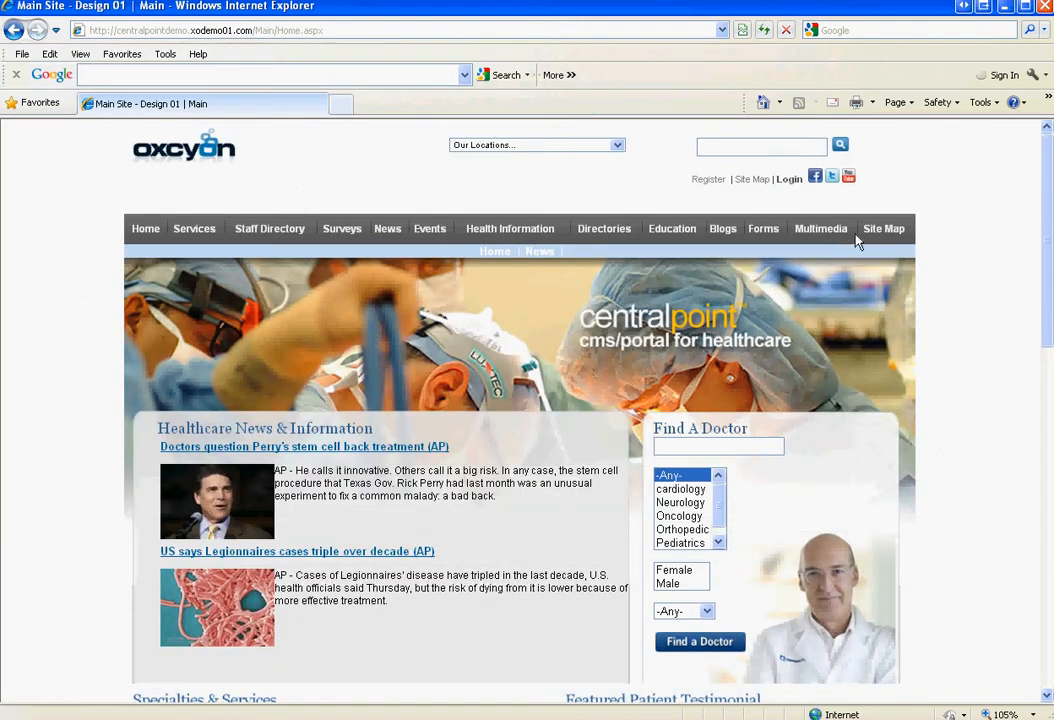
Open Multimedia > Demo Registration, then Forms > Member Registration, and scroll through the form
{"action": "mouse_move", "coordinate": [764, 230]}
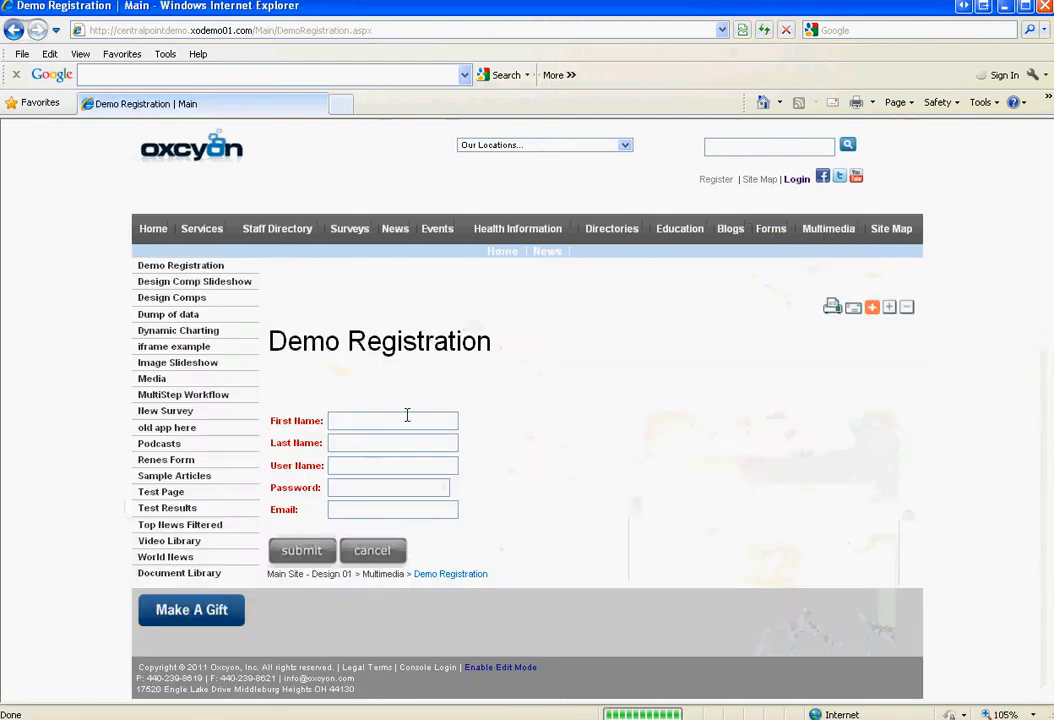
{"action": "left_click", "coordinate": [418, 428]}
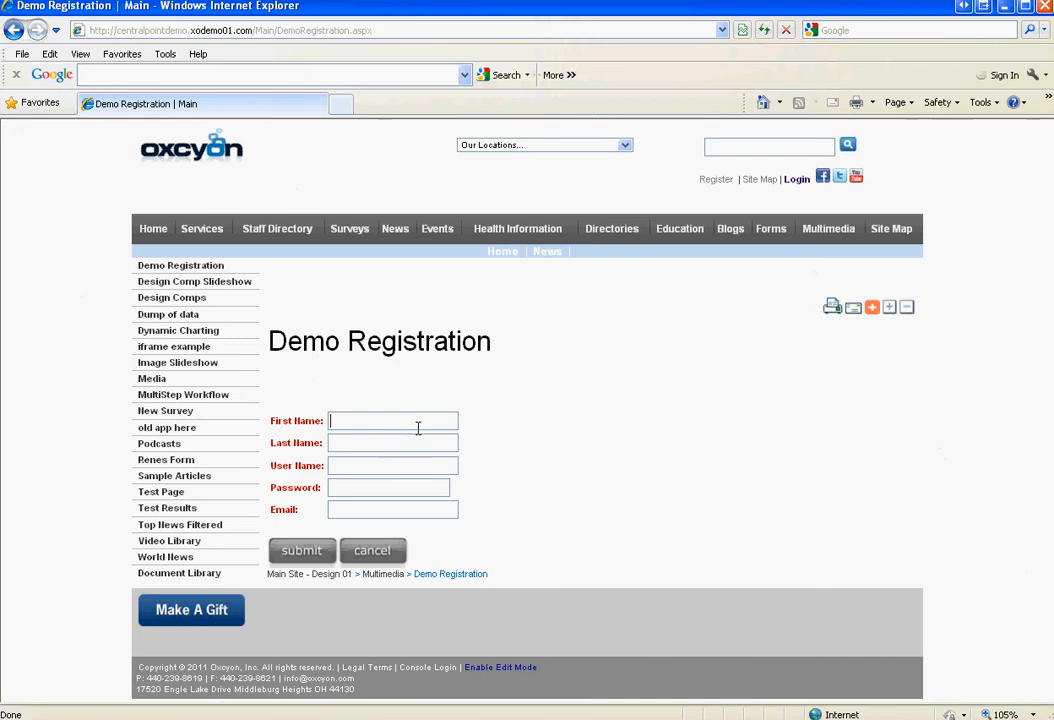
{"action": "mouse_move", "coordinate": [769, 215]}
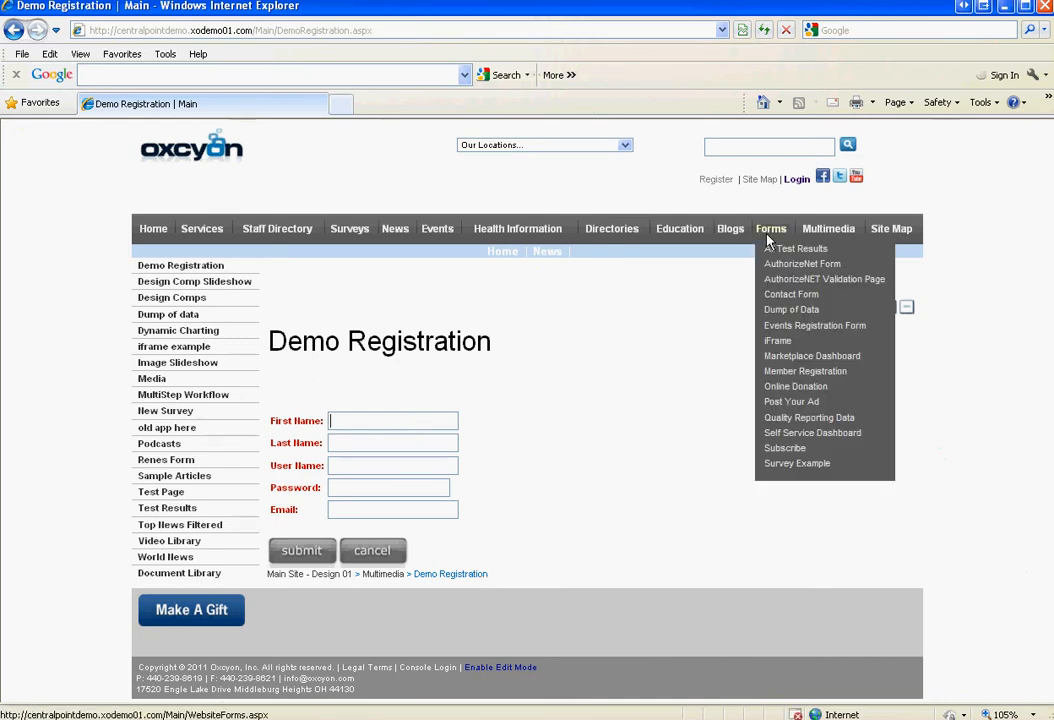
{"action": "left_click", "coordinate": [785, 373]}
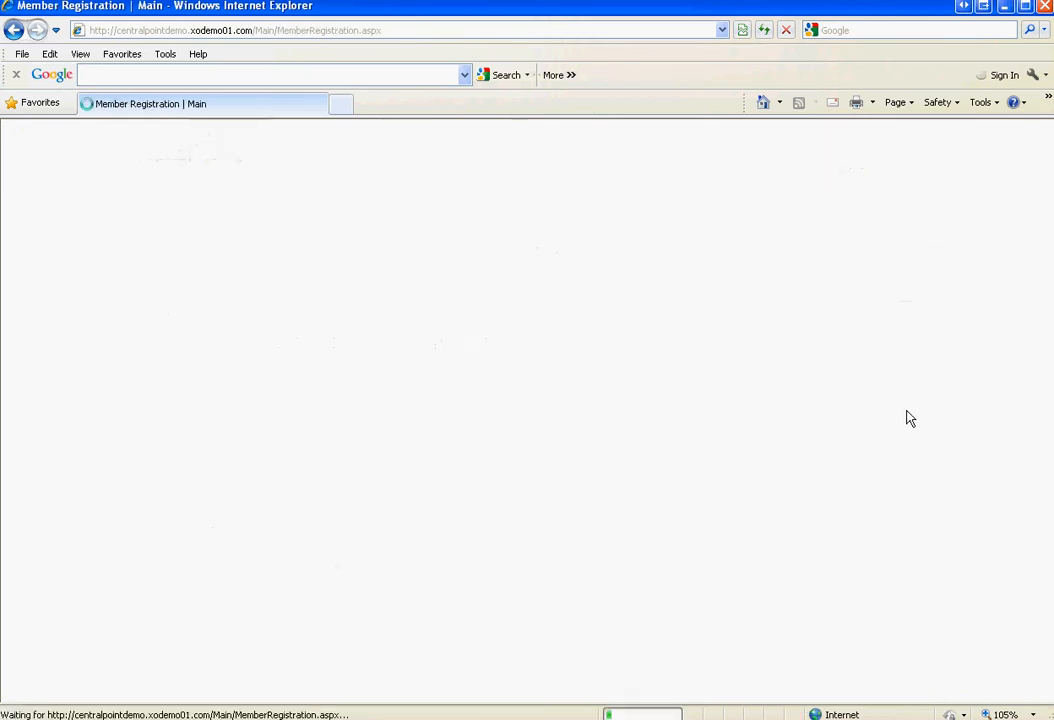
{"action": "left_click_drag", "start_coordinate": [1048, 257], "coordinate": [1048, 395]}
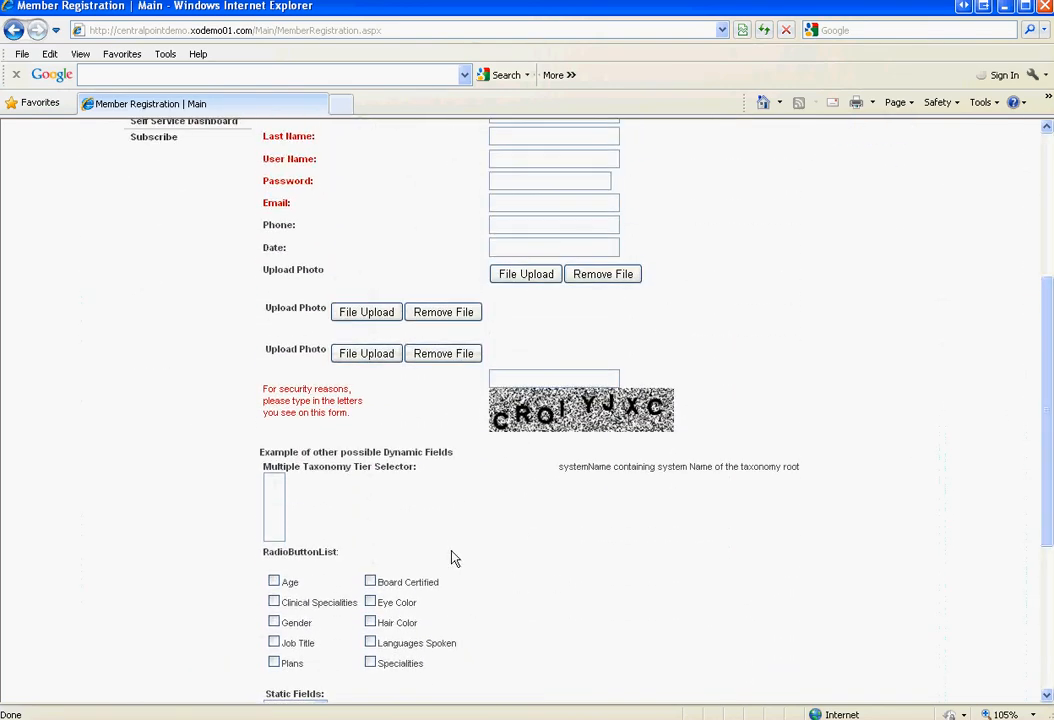
{"action": "scroll", "coordinate": [1048, 527], "scroll_direction": "up", "scroll_amount": 3}
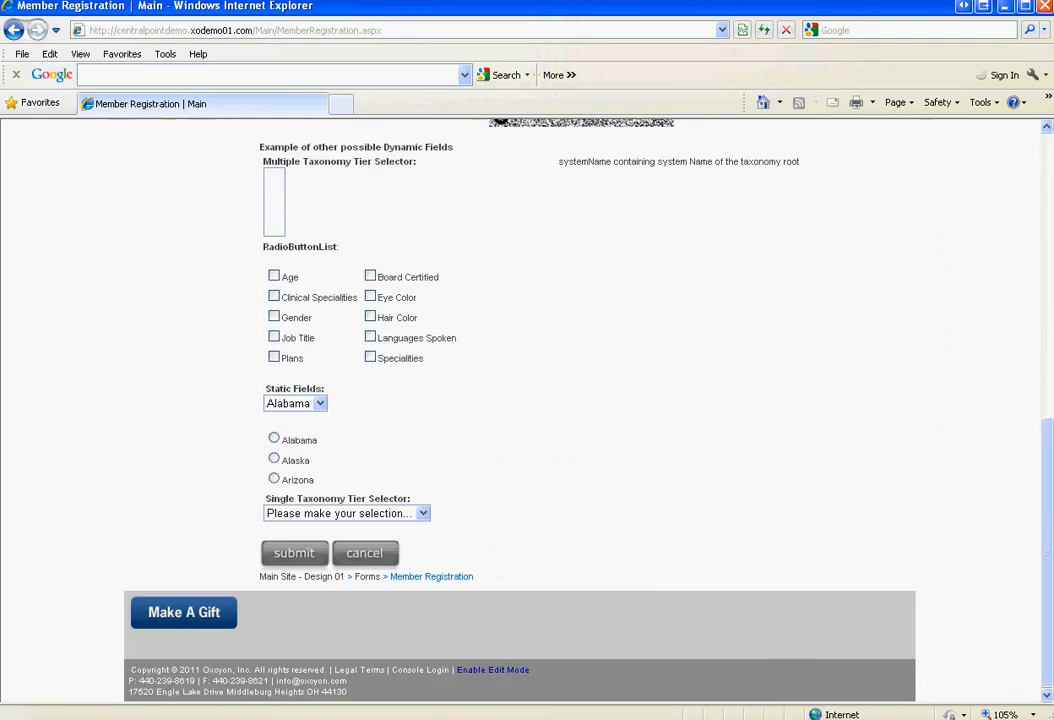
Log in to the Client Console from the footer link with the new administrator's credentials
{"action": "left_click", "coordinate": [420, 669]}
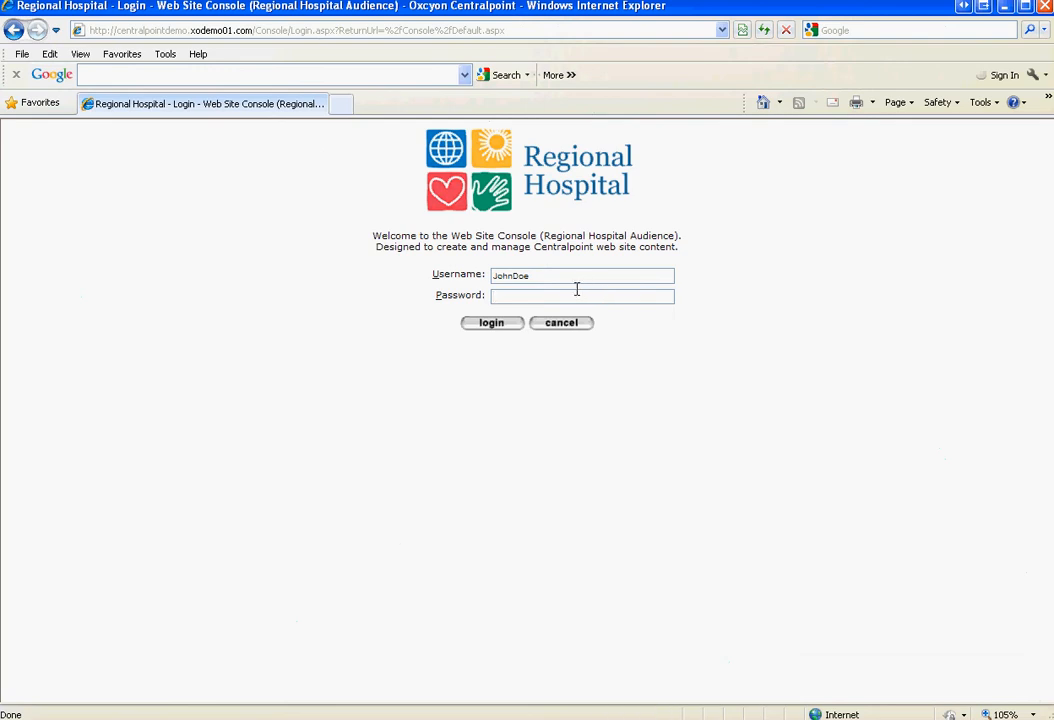
{"action": "left_click_drag", "start_coordinate": [564, 272], "coordinate": [470, 280]}
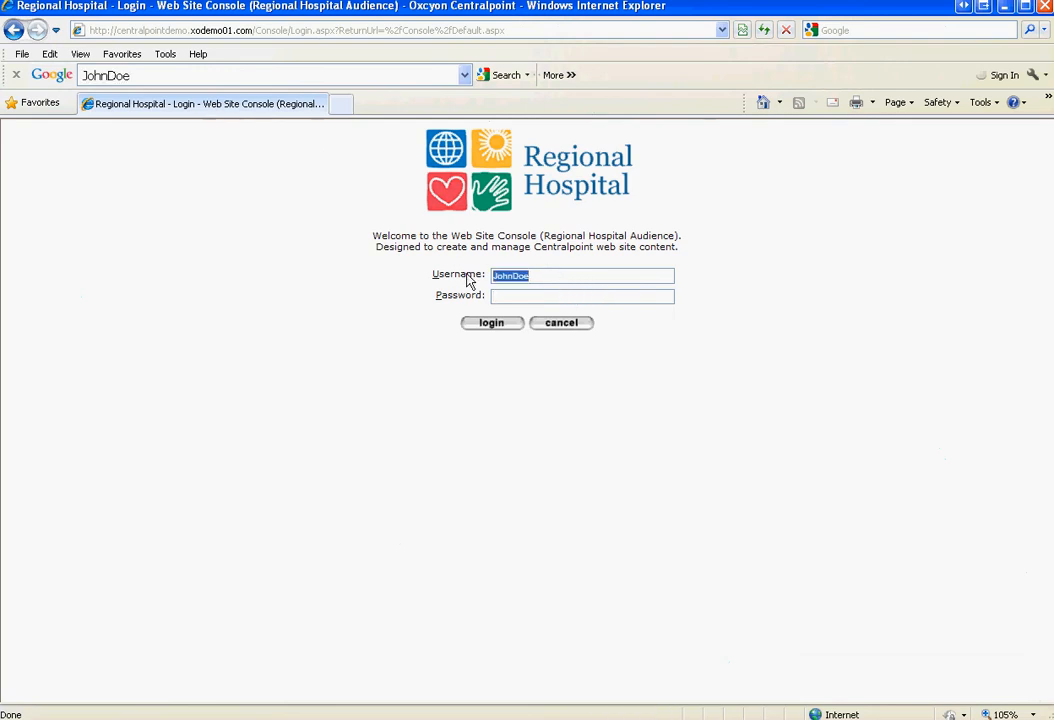
{"action": "type", "text": "sample"}
{"action": "key", "text": "Tab"}
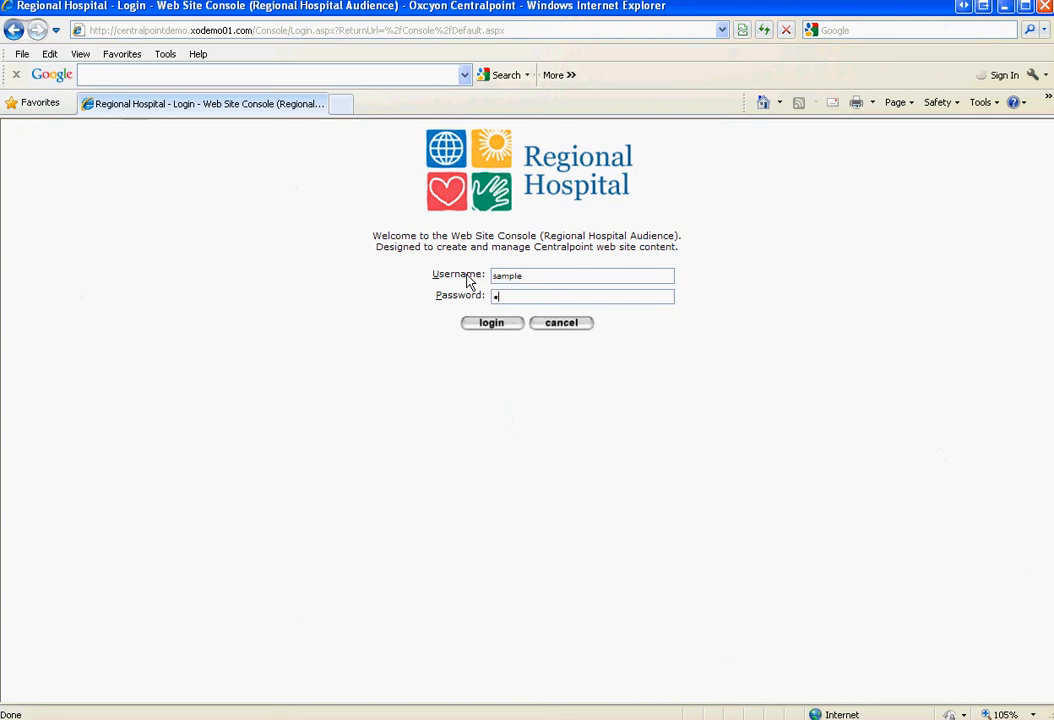
{"action": "key", "text": "Return"}
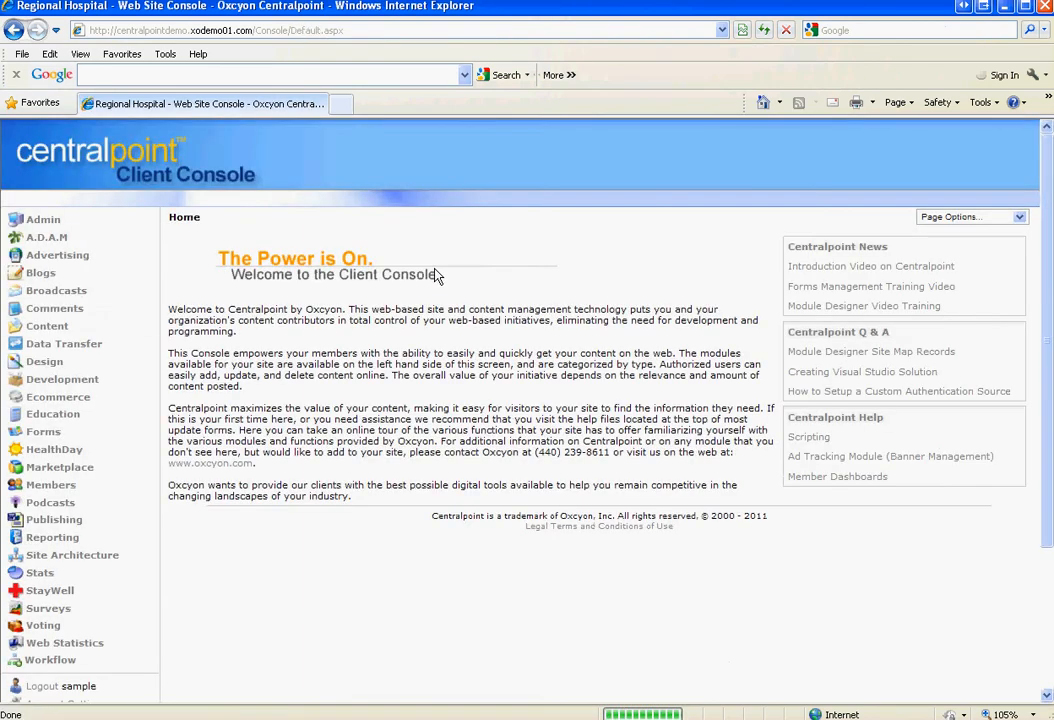
Open the Audience Tree and make Main the current audience
{"action": "scroll", "coordinate": [359, 584], "scroll_direction": "down", "scroll_amount": 3}
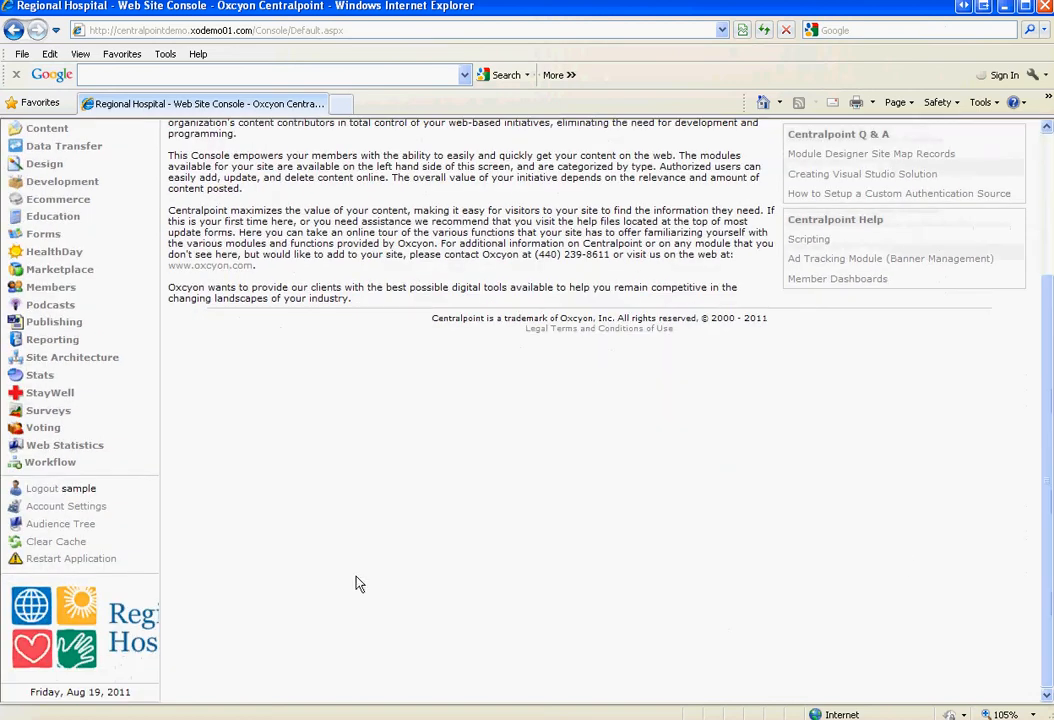
{"action": "left_click", "coordinate": [72, 524]}
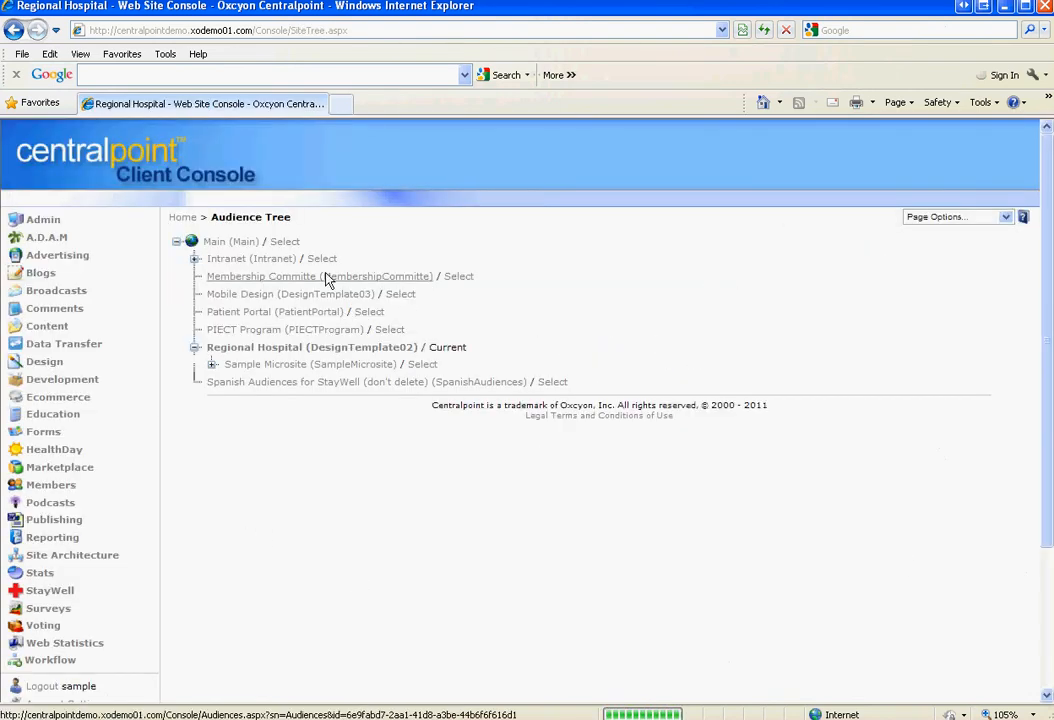
{"action": "left_click", "coordinate": [285, 242]}
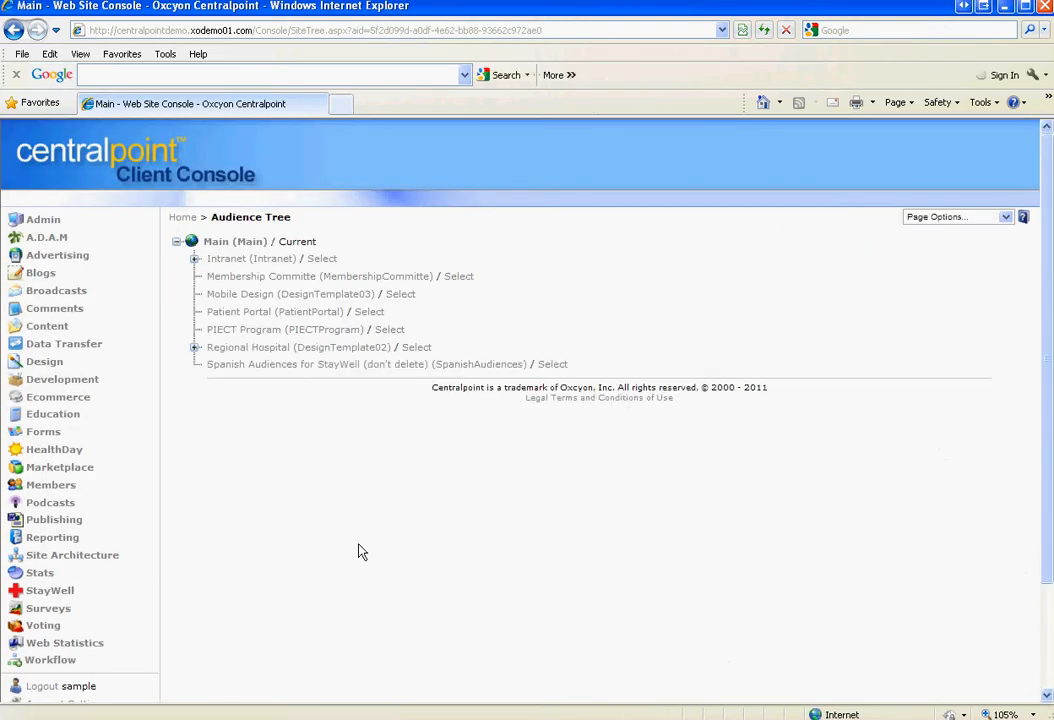
{"action": "scroll", "coordinate": [865, 378], "scroll_direction": "down", "scroll_amount": 2}
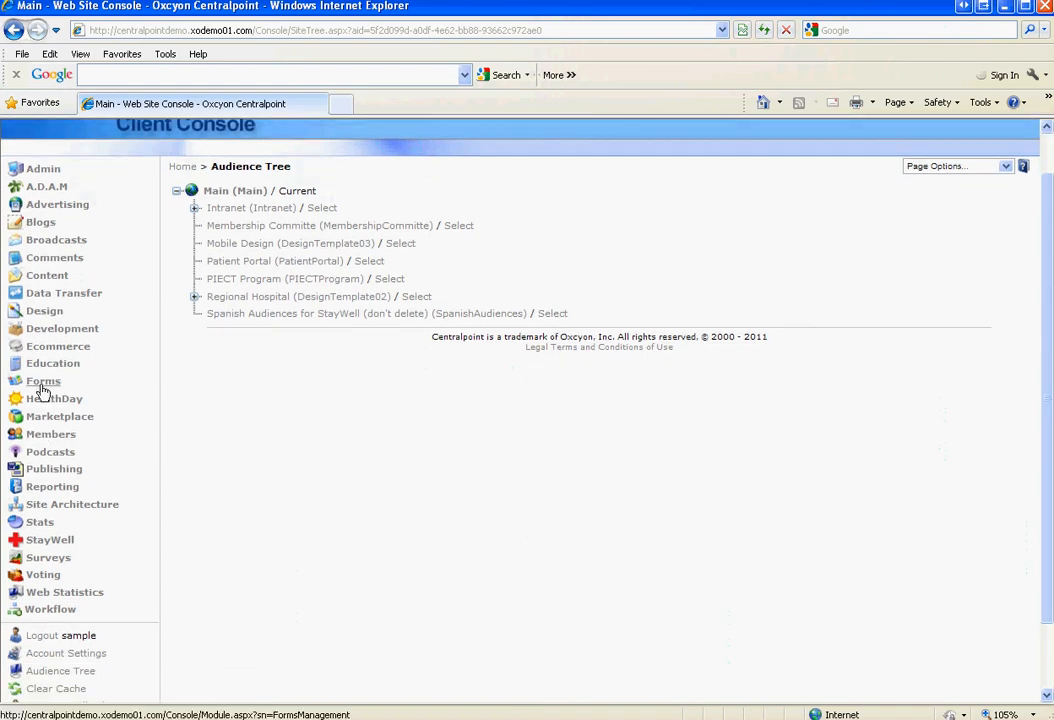
In Forms > Forms, check the Forms Management help, then open NEW MEMBER REGISTRATION FORM
{"action": "left_click", "coordinate": [44, 382]}
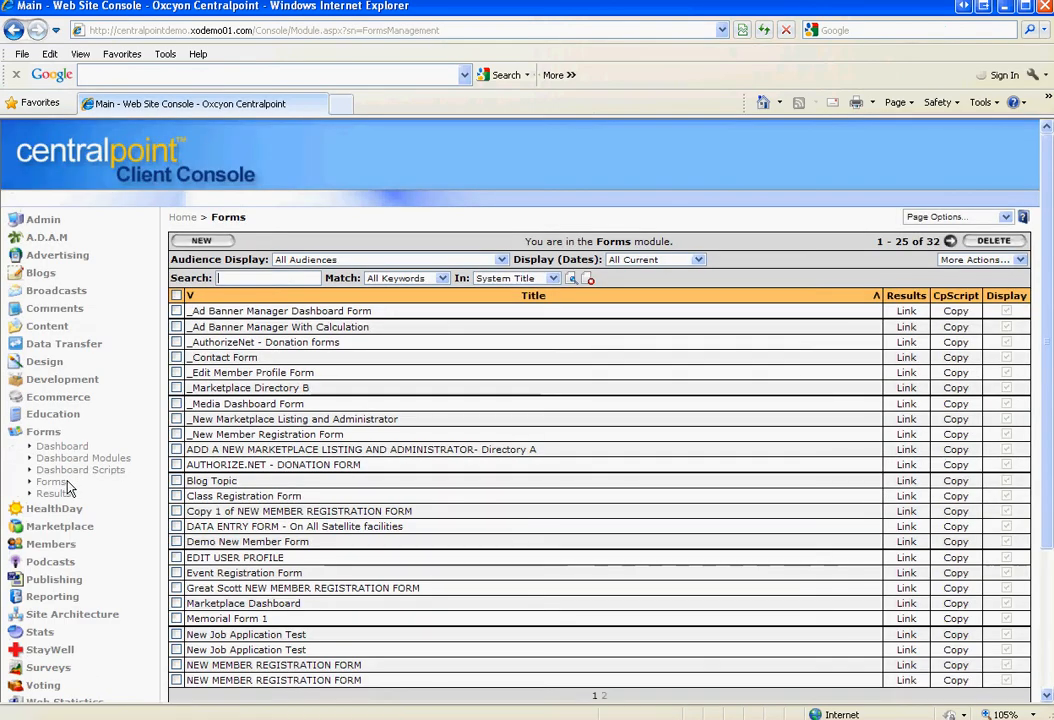
{"action": "left_click", "coordinate": [58, 482]}
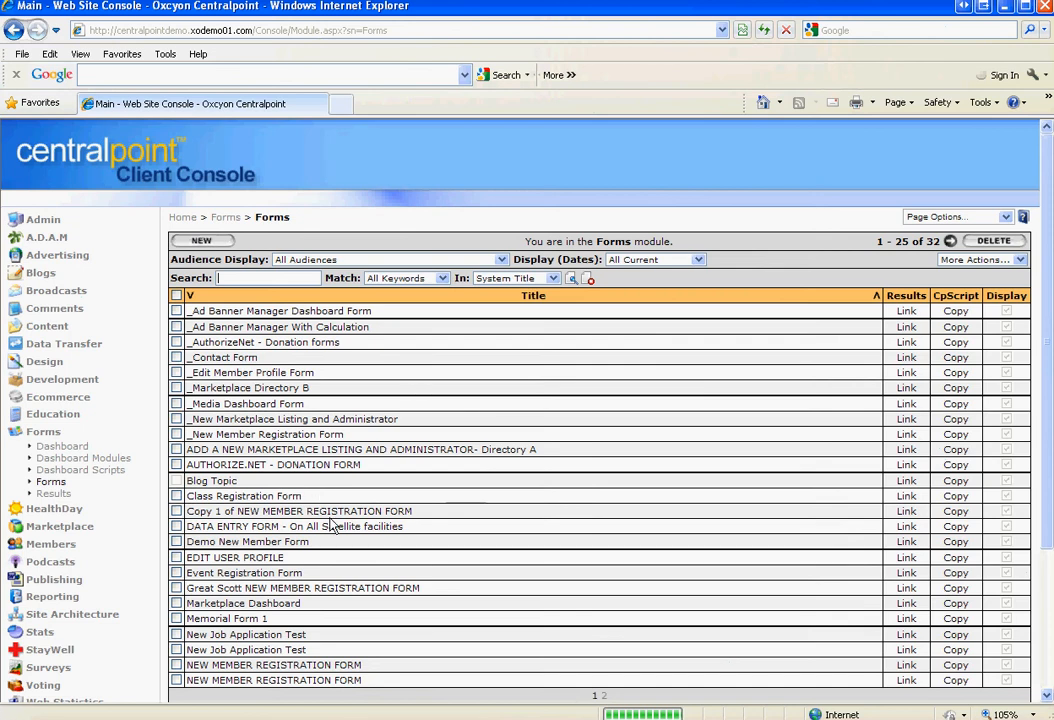
{"action": "left_click", "coordinate": [1024, 217]}
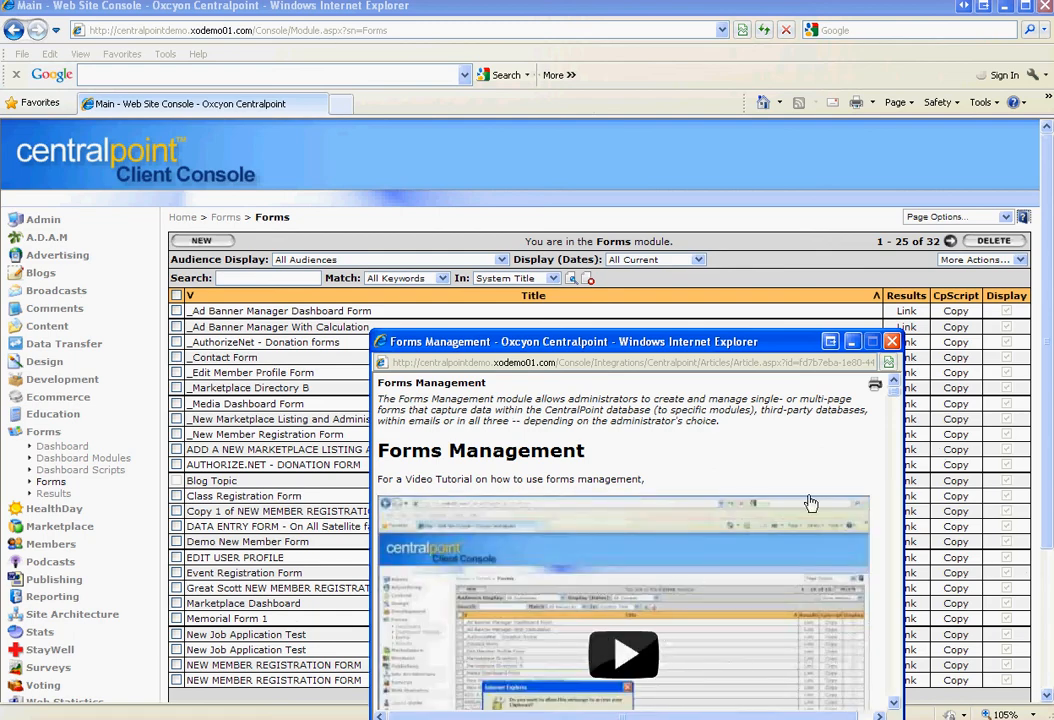
{"action": "left_click", "coordinate": [893, 343]}
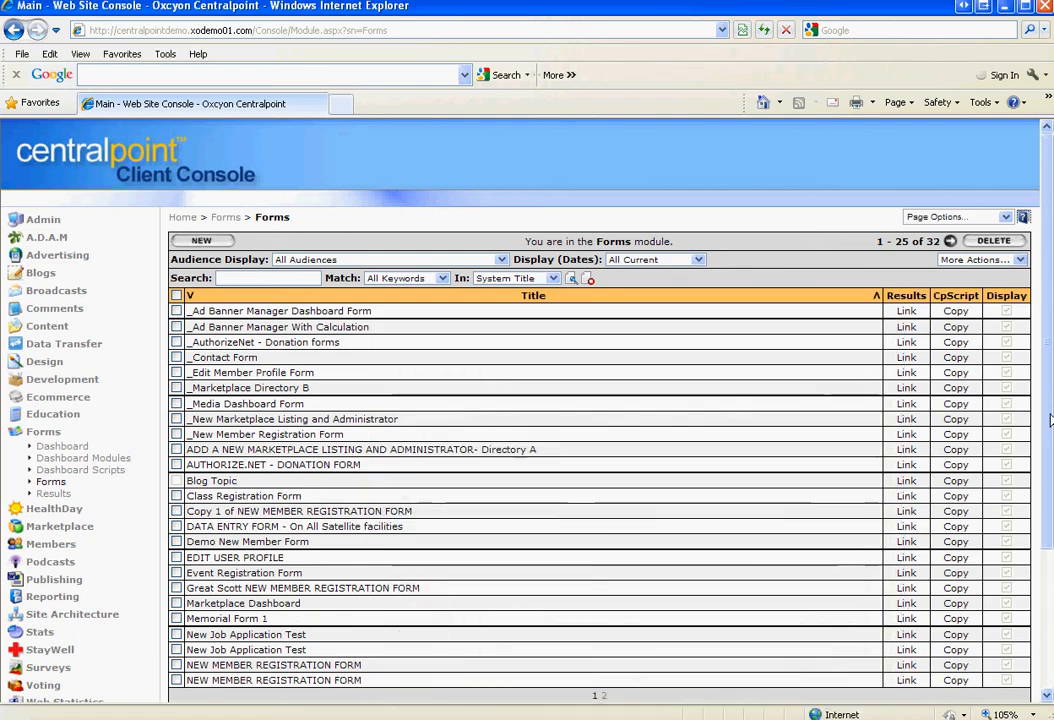
{"action": "scroll", "coordinate": [308, 391], "scroll_direction": "down", "scroll_amount": 4}
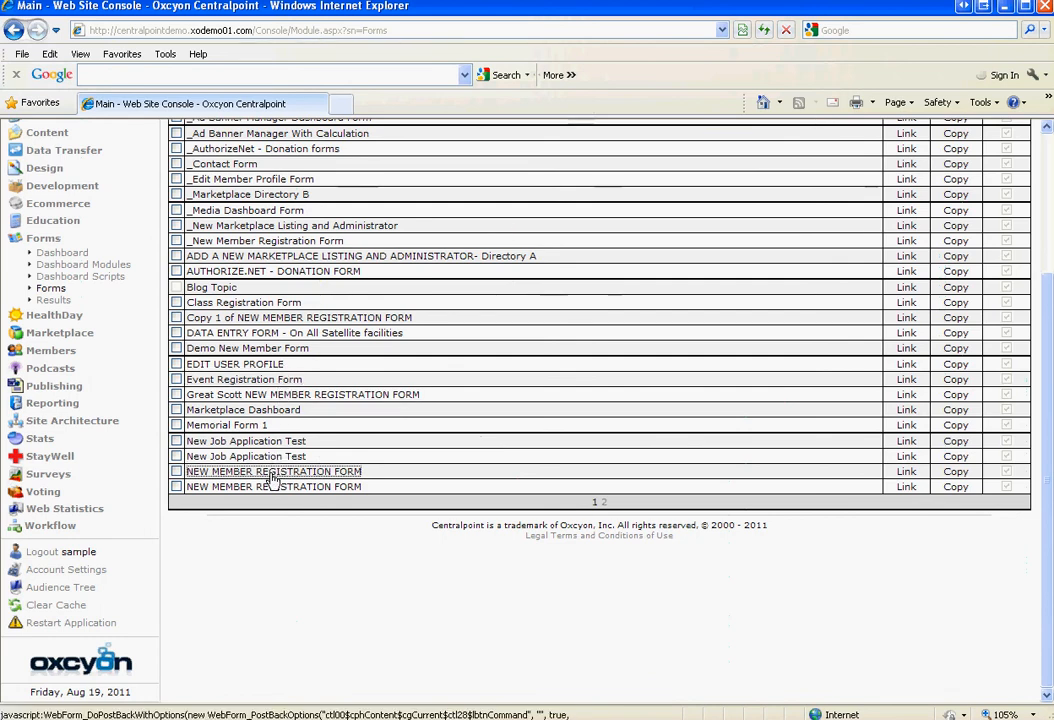
{"action": "left_click", "coordinate": [1010, 448]}
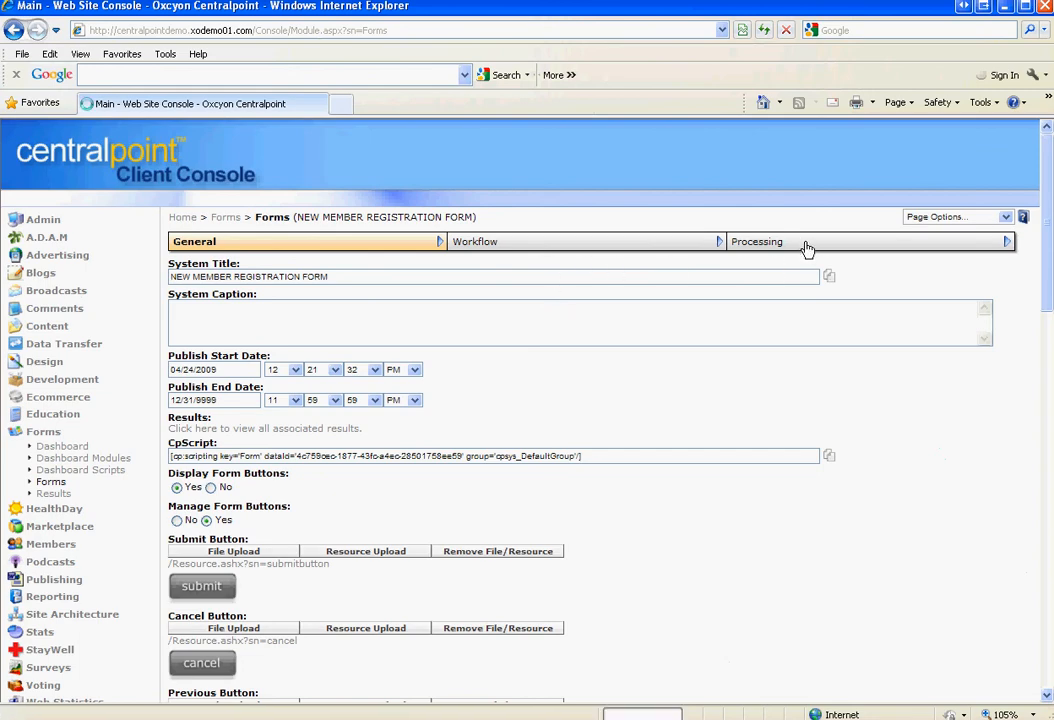
Review the form's Processing tab Field Map, then go to the Site Architecture item list
{"action": "left_click", "coordinate": [806, 247]}
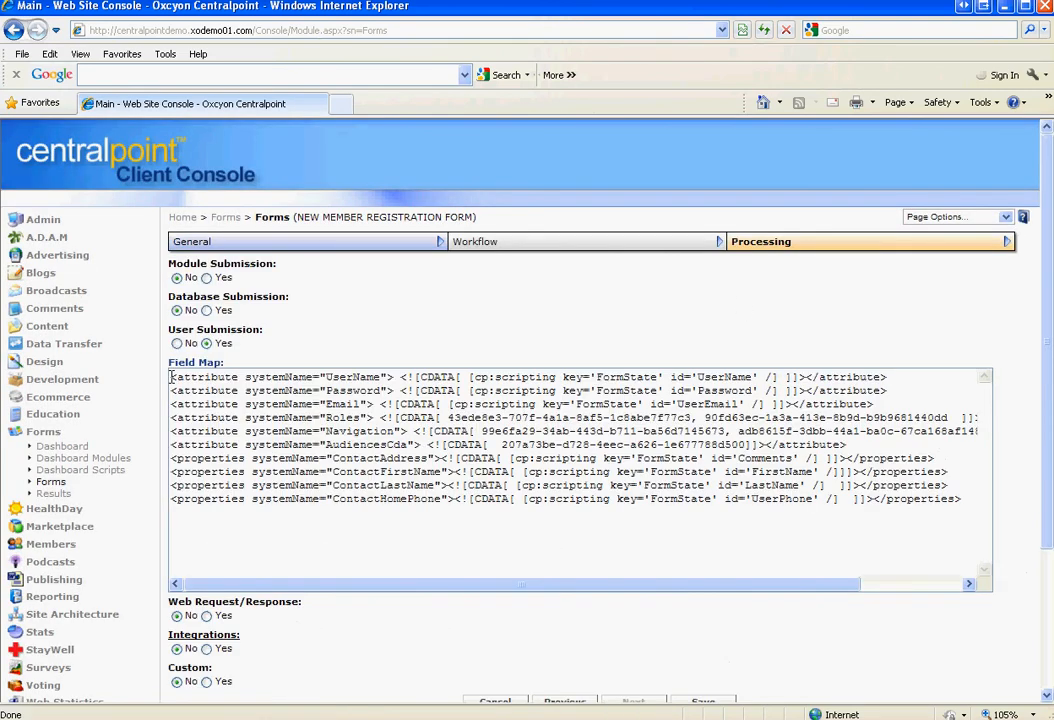
{"action": "left_click_drag", "start_coordinate": [171, 376], "coordinate": [875, 546]}
{"action": "left_click", "coordinate": [776, 555]}
{"action": "scroll", "coordinate": [1048, 508], "scroll_direction": "down", "scroll_amount": 2}
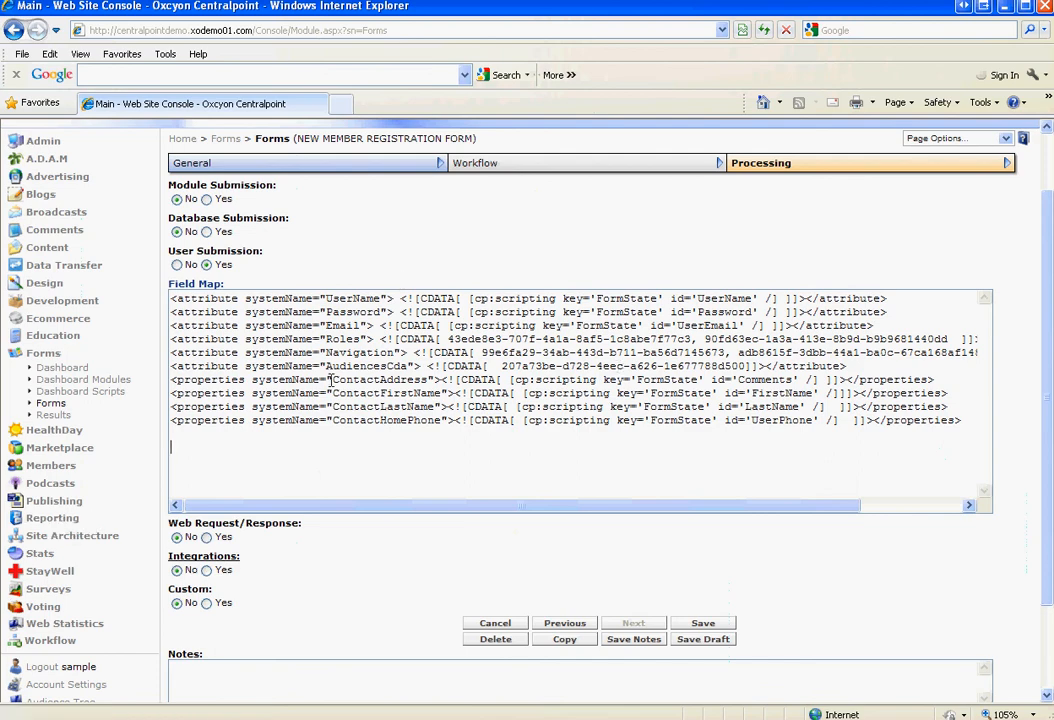
{"action": "left_click", "coordinate": [94, 537]}
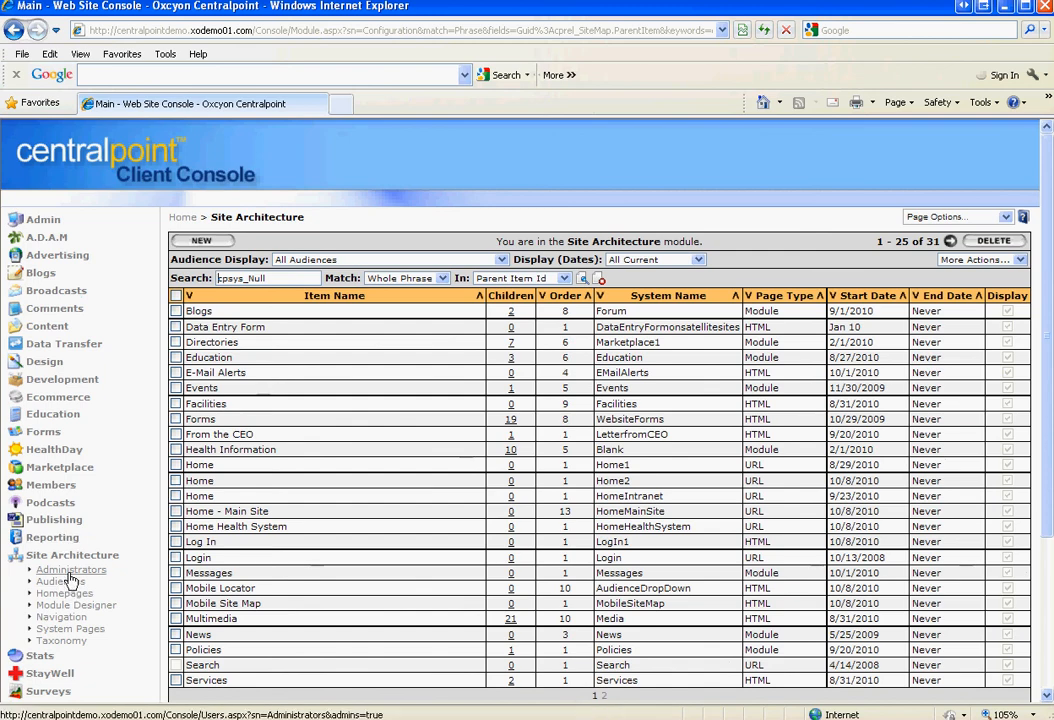
Scroll through the Administrators user list, log out of the console, and dismiss the home page splash popup
{"action": "left_click", "coordinate": [68, 570]}
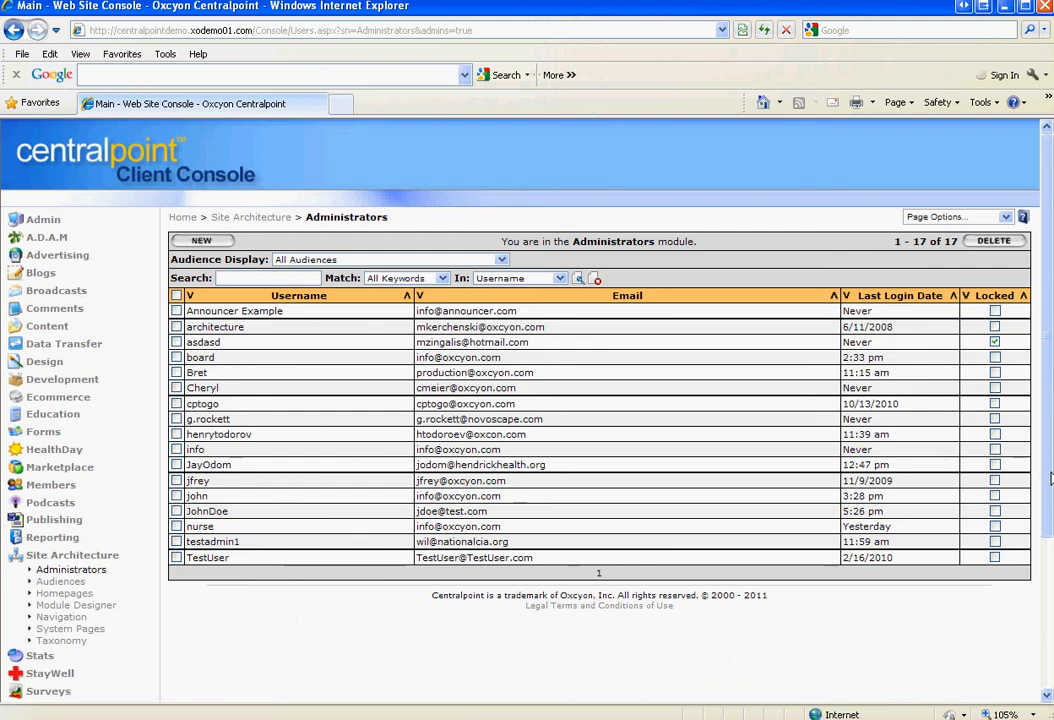
{"action": "scroll", "coordinate": [1040, 480], "scroll_direction": "down", "scroll_amount": 3}
{"action": "scroll", "coordinate": [17, 527], "scroll_direction": "down", "scroll_amount": 1}
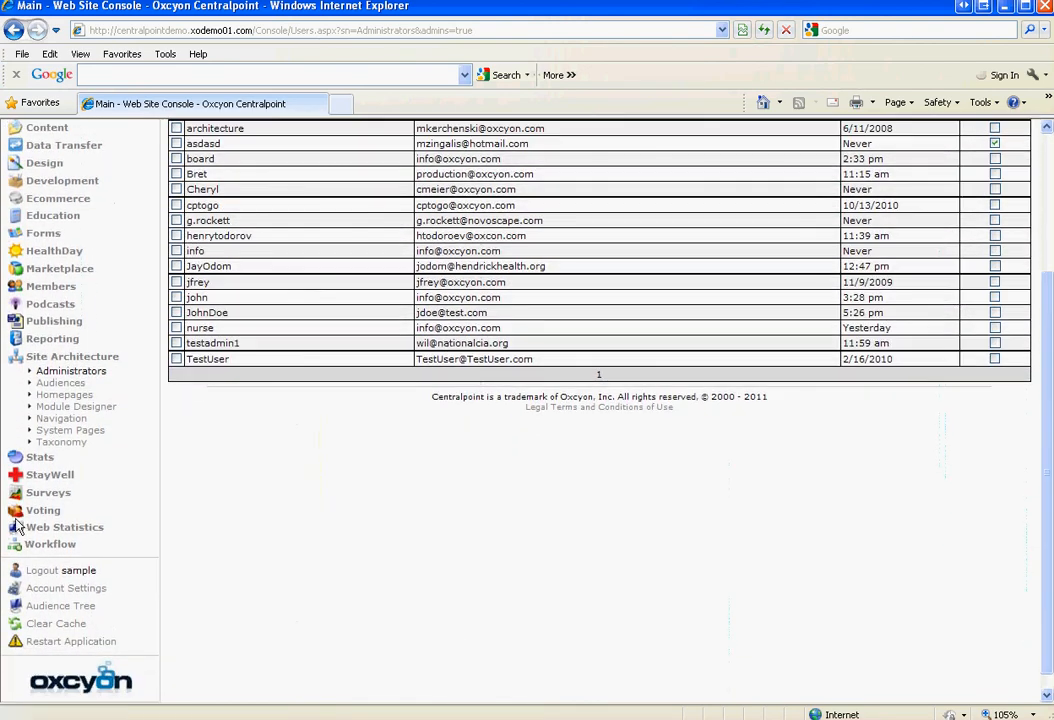
{"action": "left_click", "coordinate": [42, 570]}
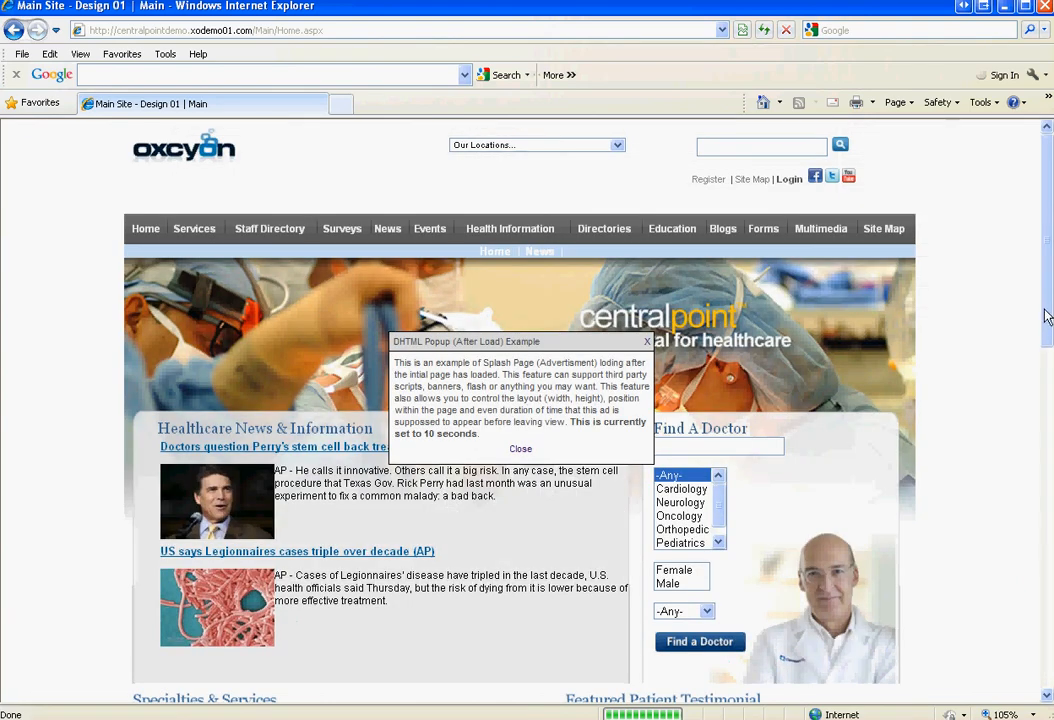
{"action": "left_click", "coordinate": [649, 345]}
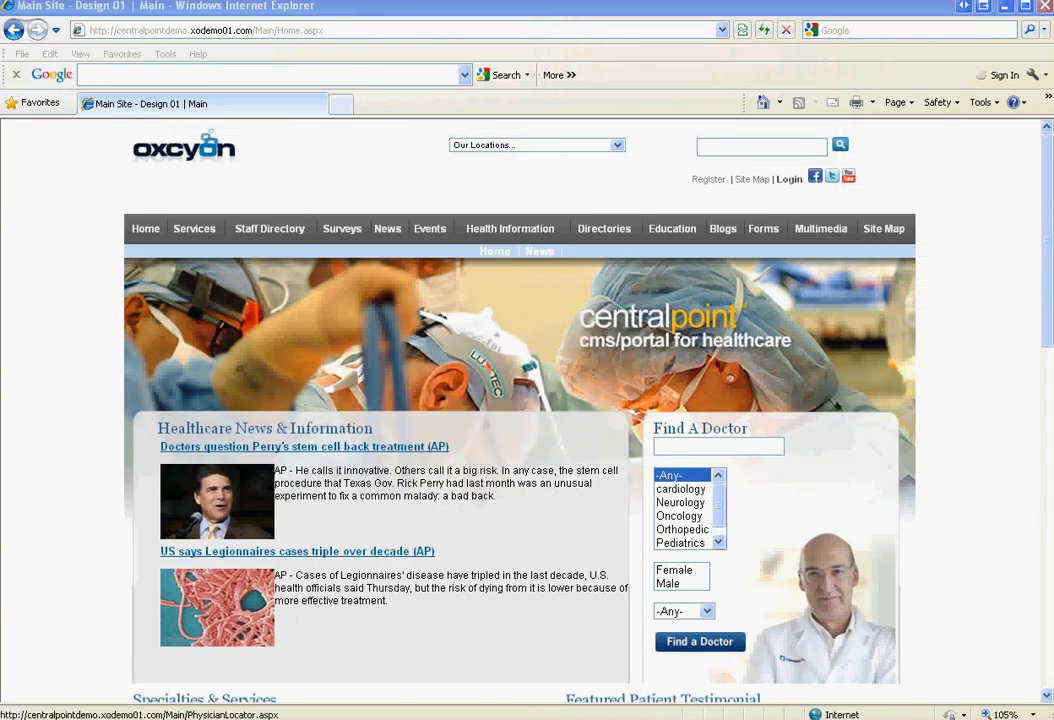